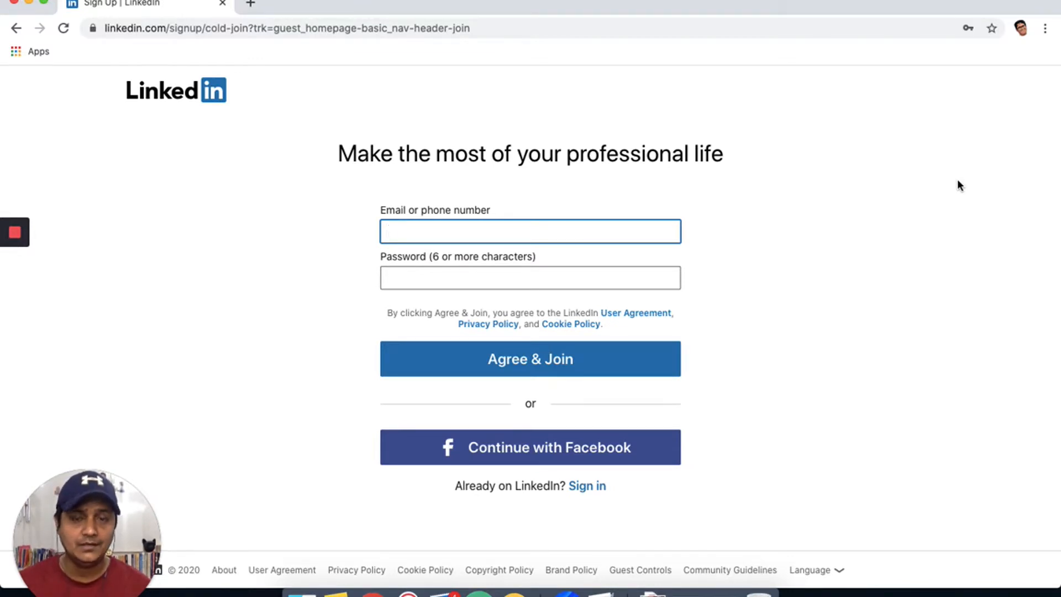
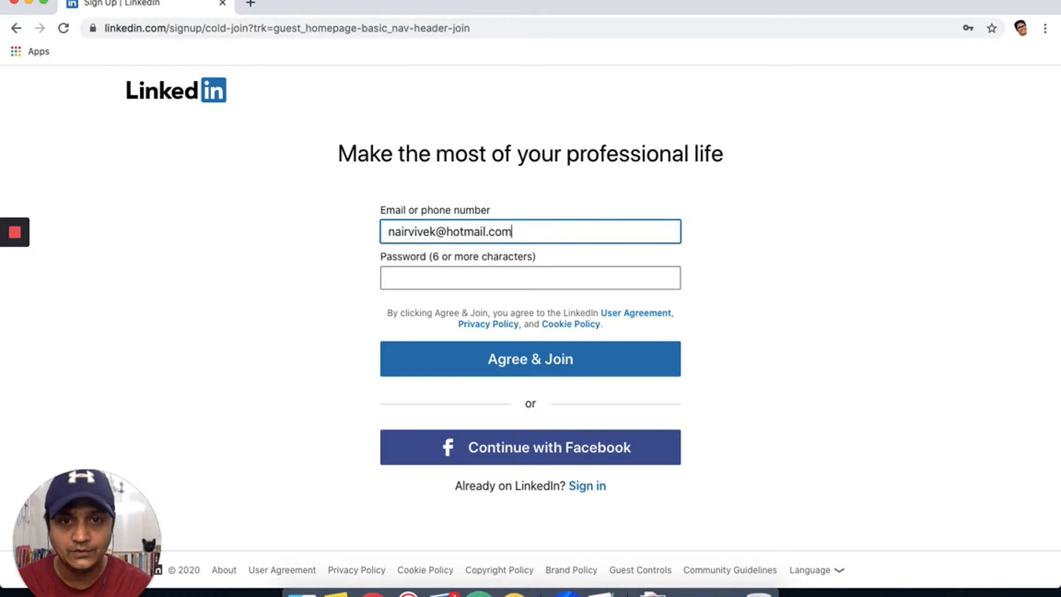
- Enter the account holder's email address on the LinkedIn sign-up form
key(Tab)
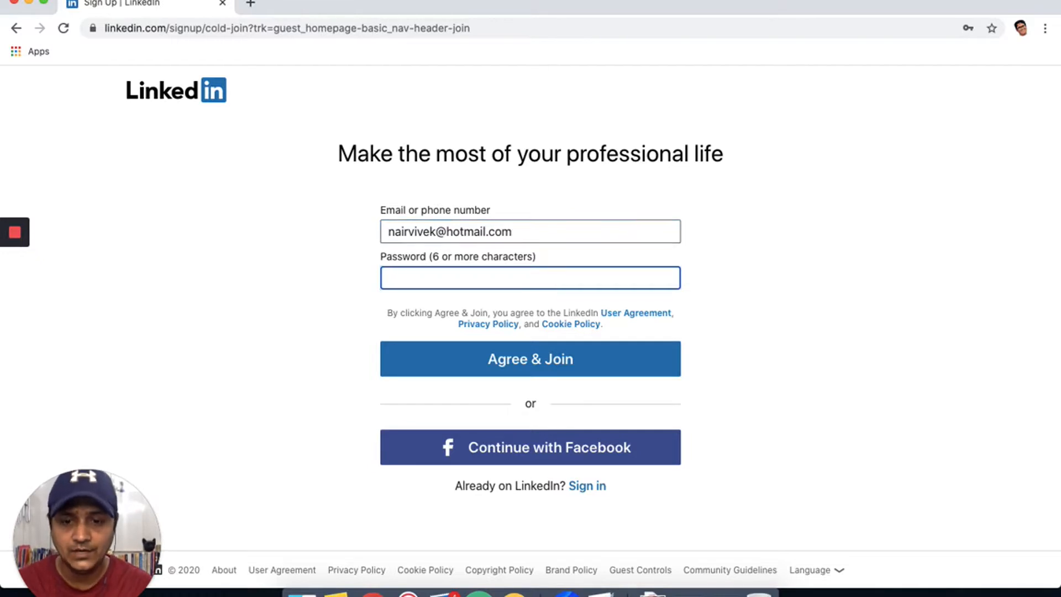
- Enter the account password, then accept the terms and submit the sign-up form
text(•)
key(BackSpace)
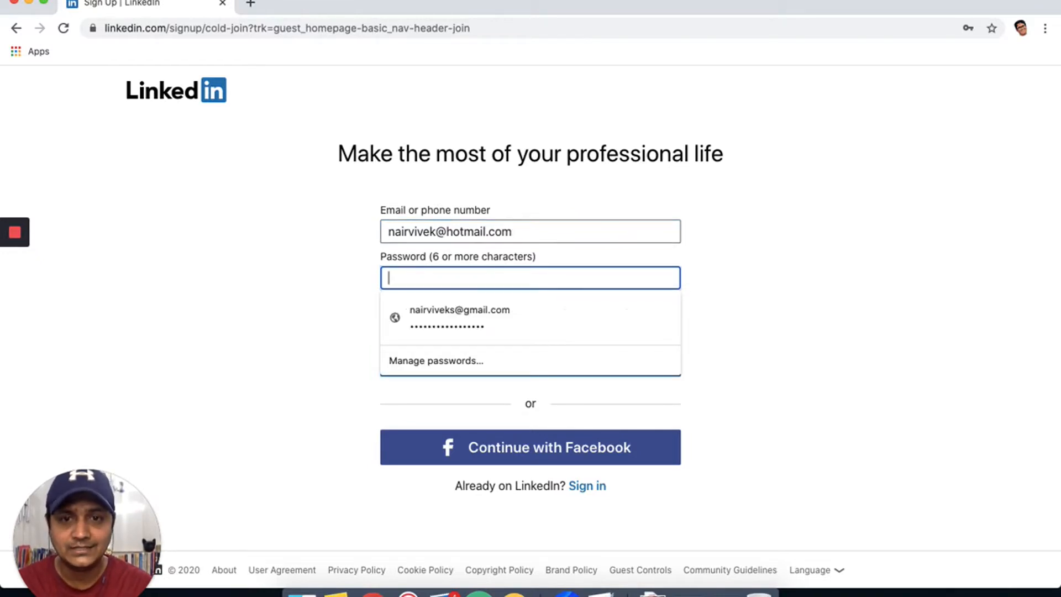
text(••)
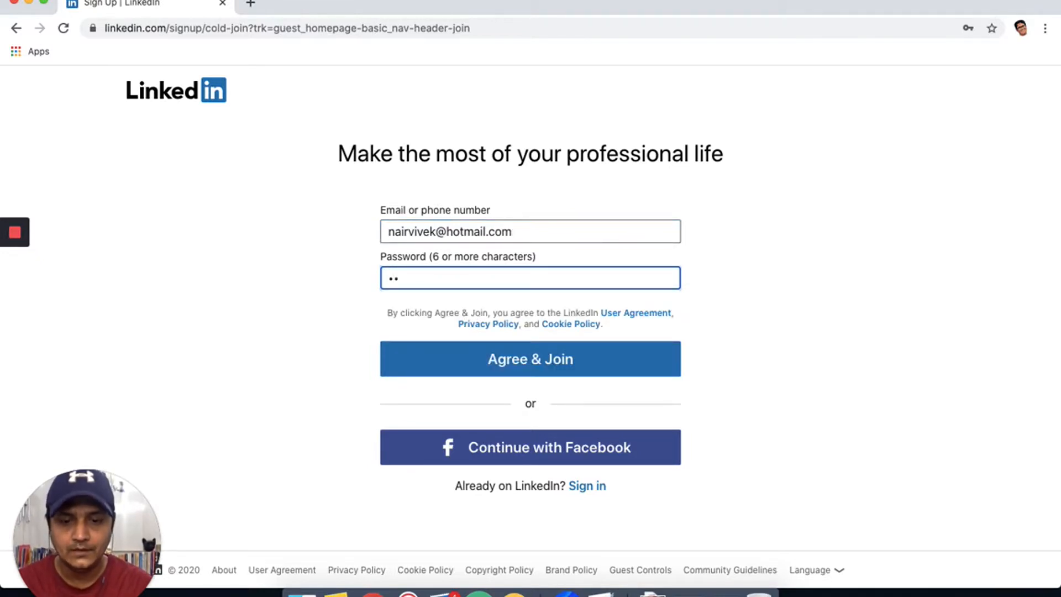
text(•)
key(BackSpace)
key(BackSpace)
key(BackSpace)
text(••••••••)
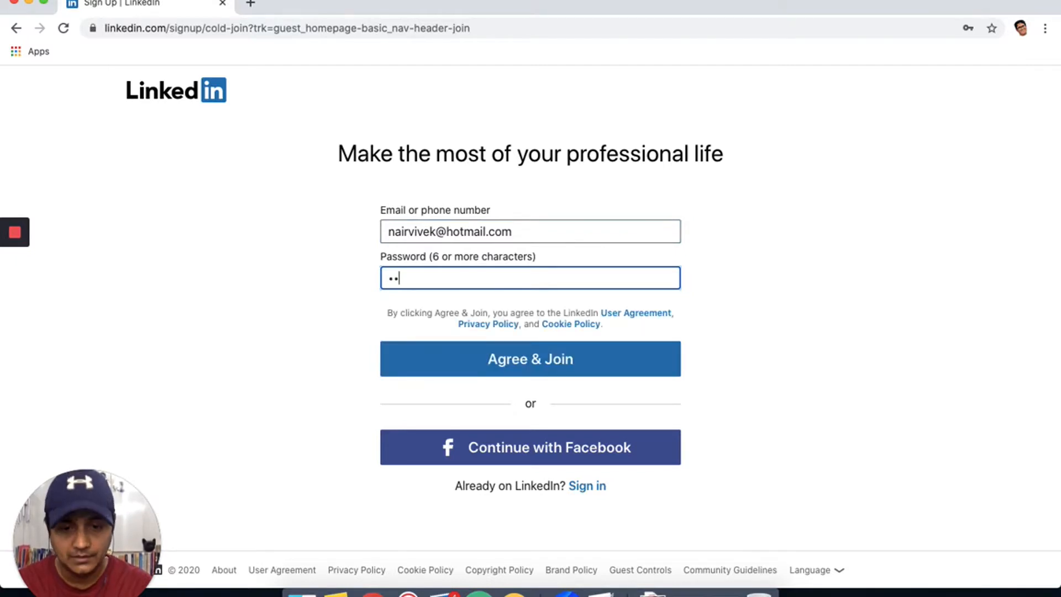
text(••)
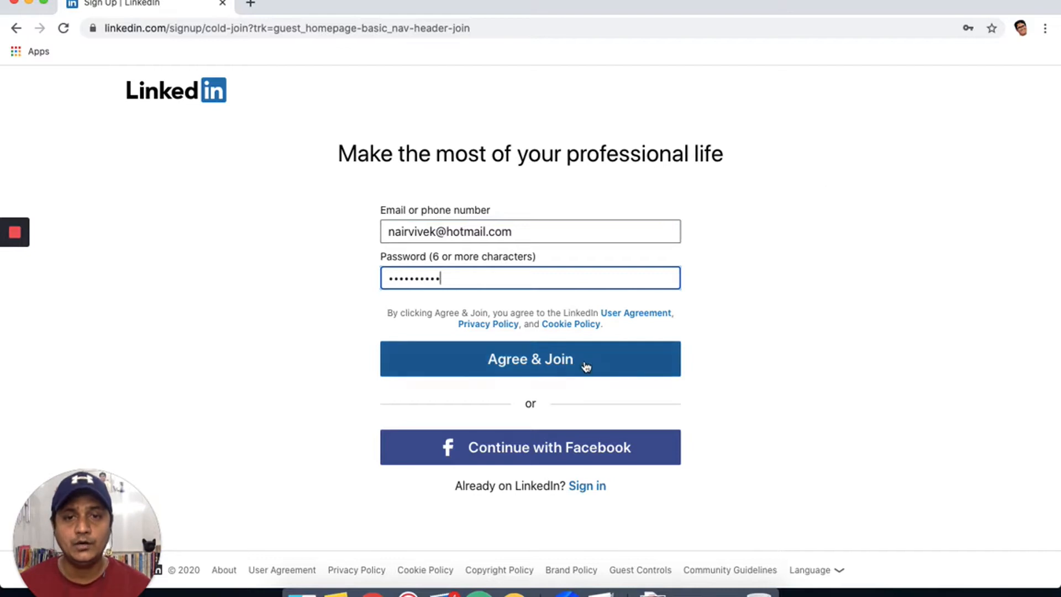
click(561, 363)
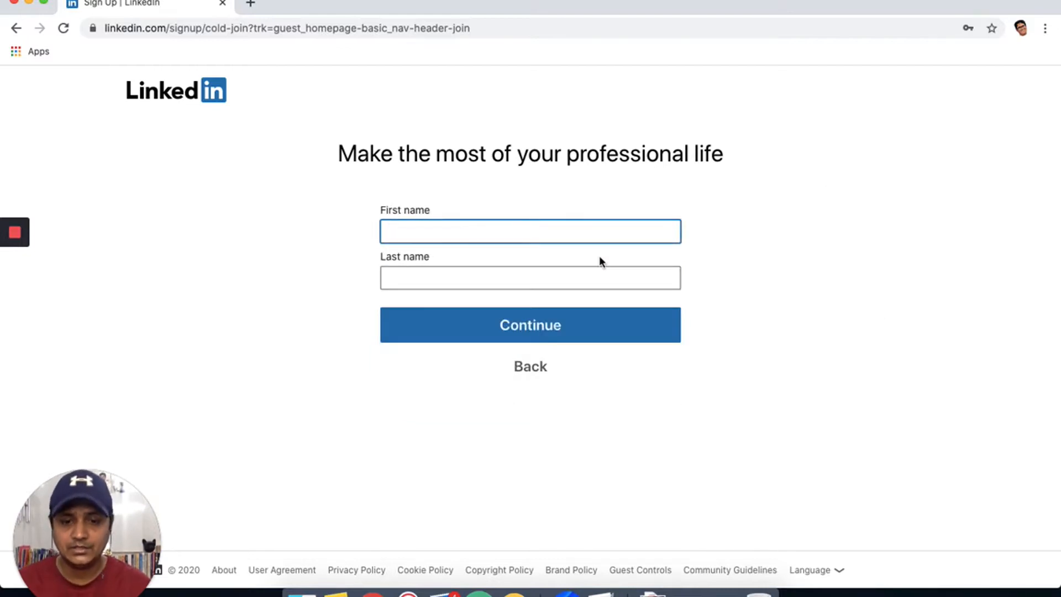
- Fill in the account holder's first name and last-name initial and continue the sign-up
text(Vivek)
key(Tab)
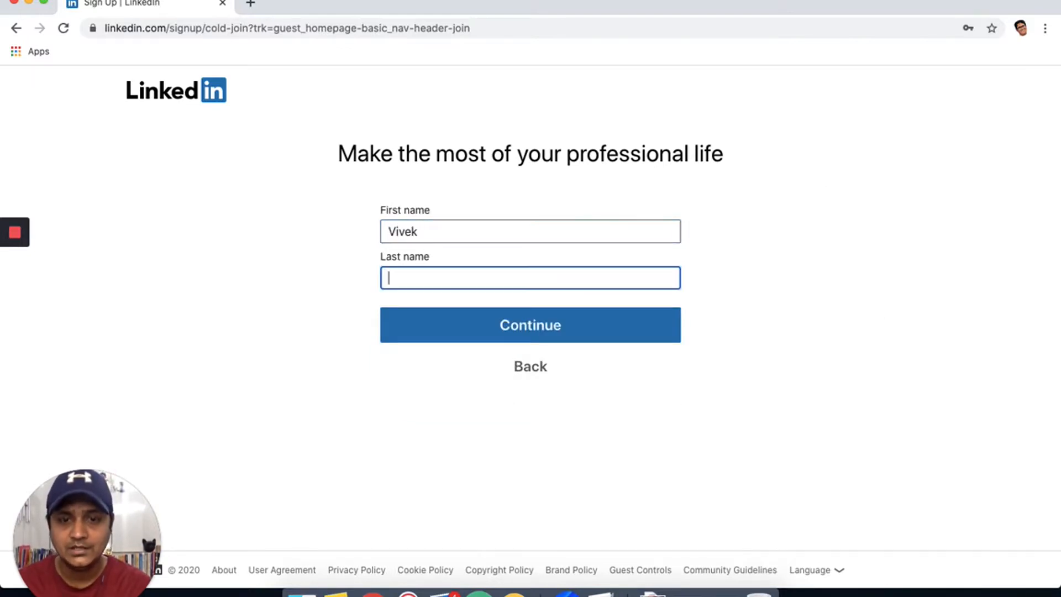
text(S)
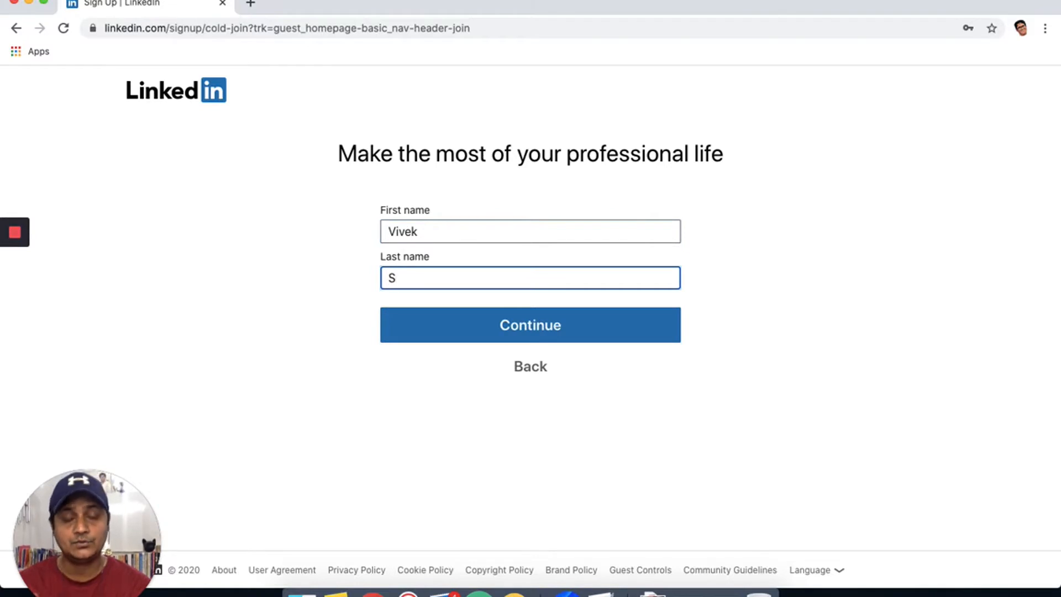
click(539, 340)
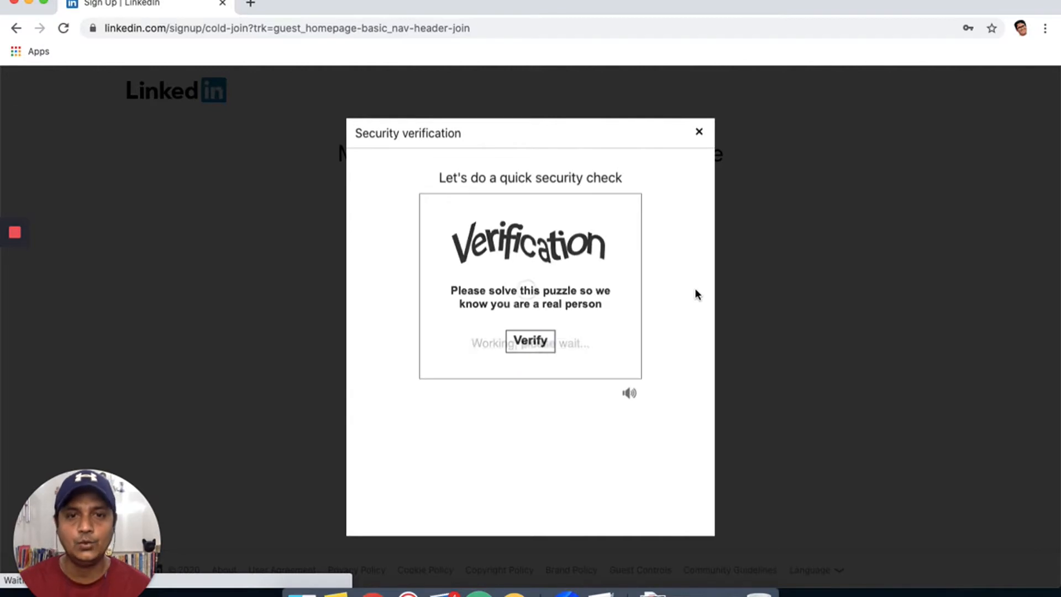
- Complete the security check by rotating the animal image upright, and save the new login in the browser
click(534, 341)
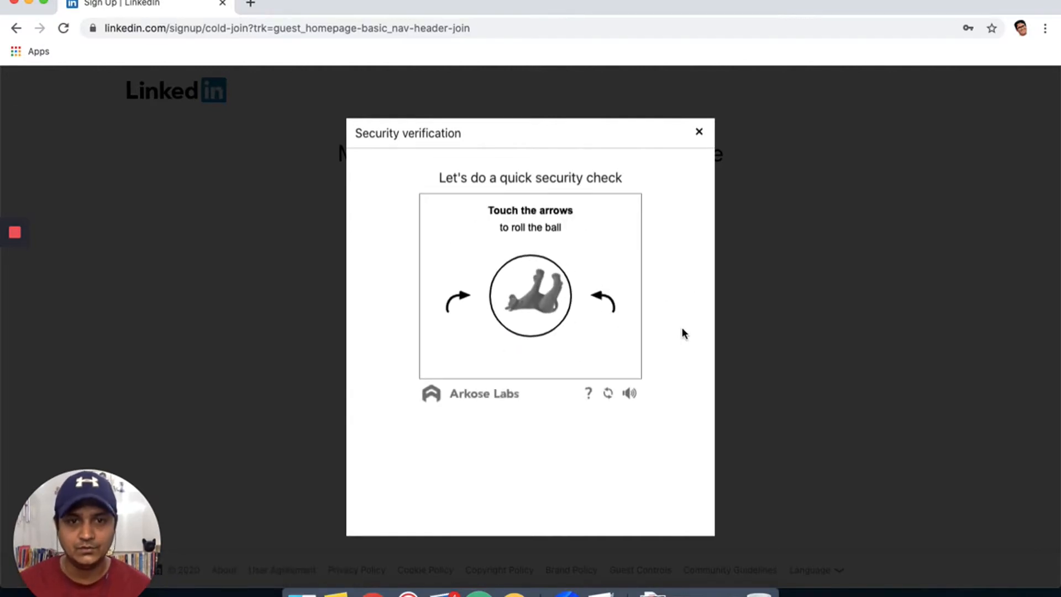
click(449, 301)
click(449, 301)
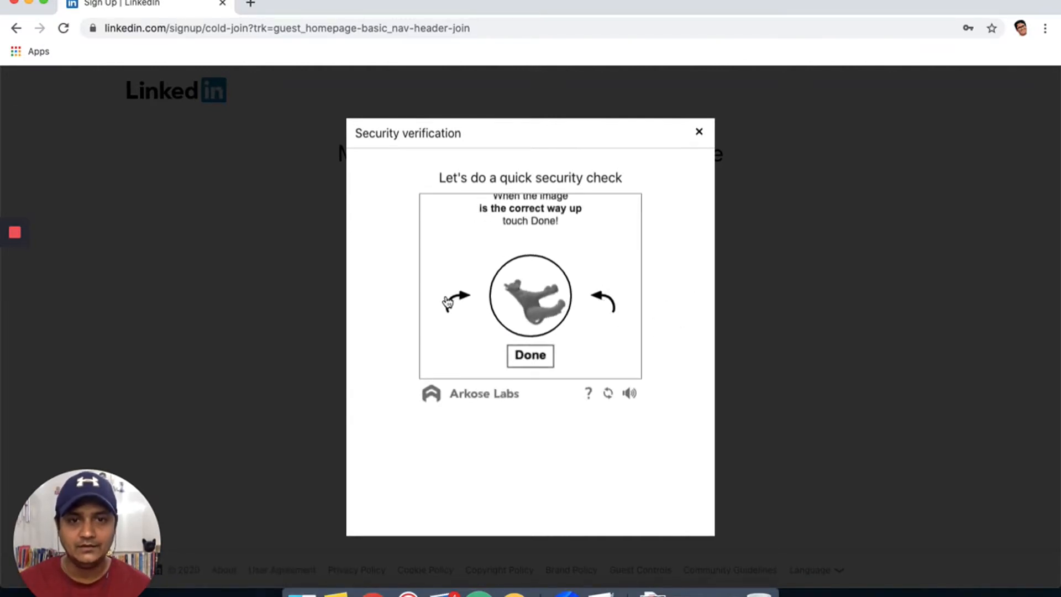
click(449, 301)
click(449, 301)
click(449, 302)
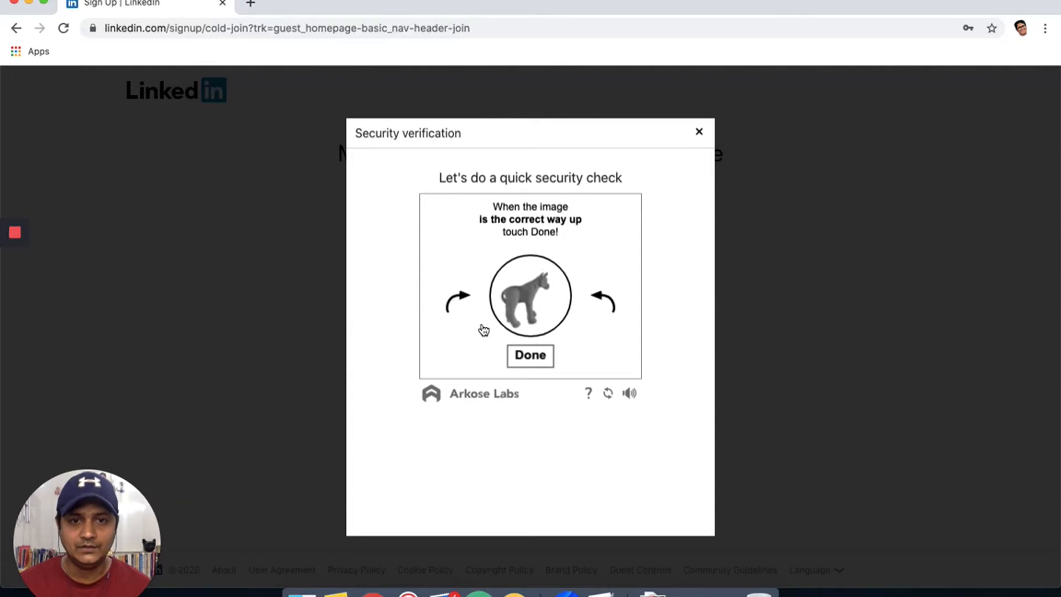
click(540, 359)
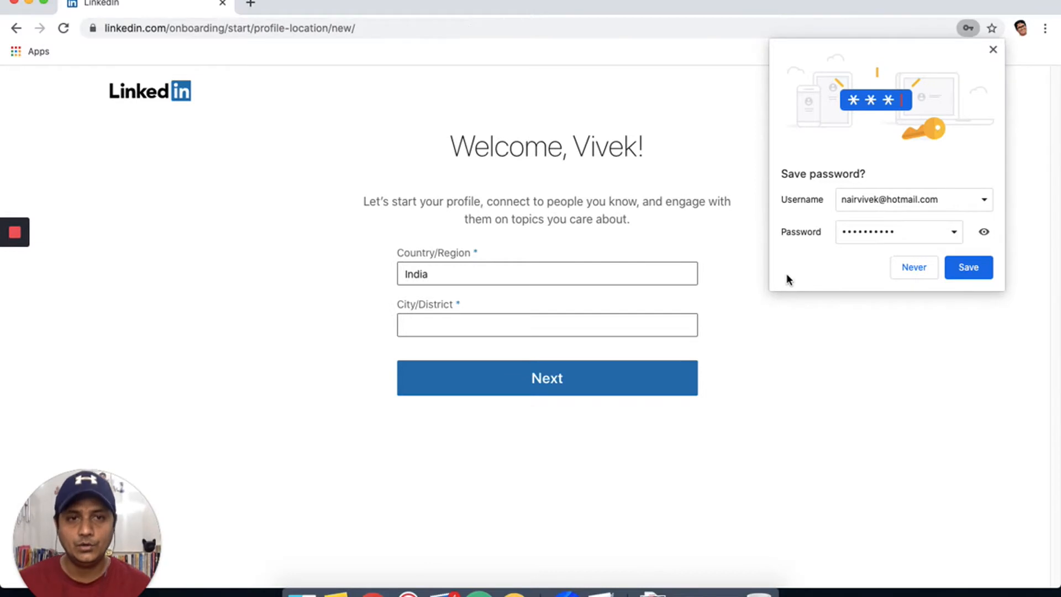
click(957, 273)
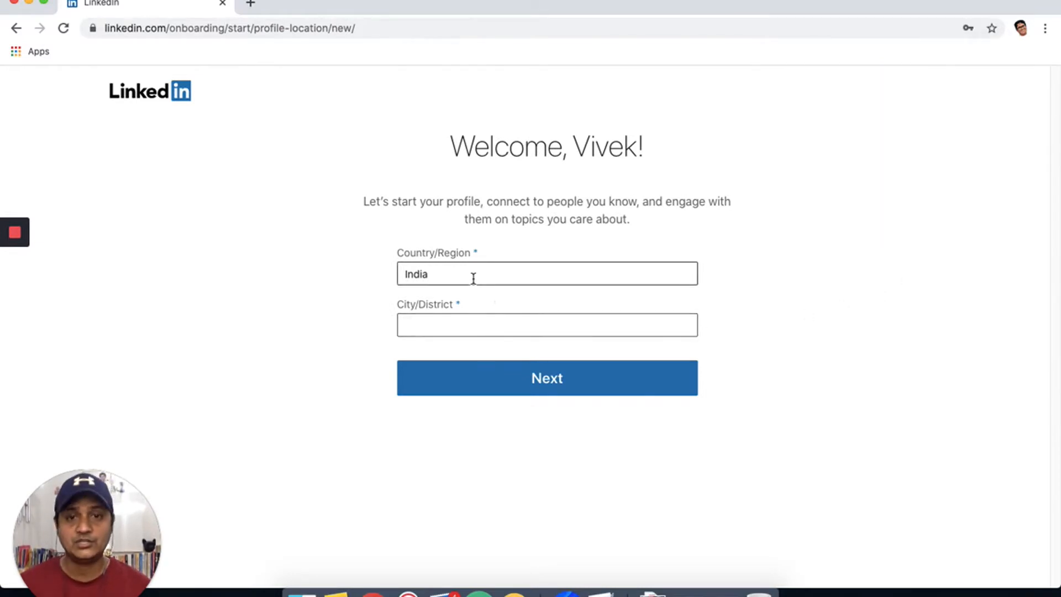
- Set the profile's city/district to Gurgaon, Haryana, India and proceed to the job details
click(447, 325)
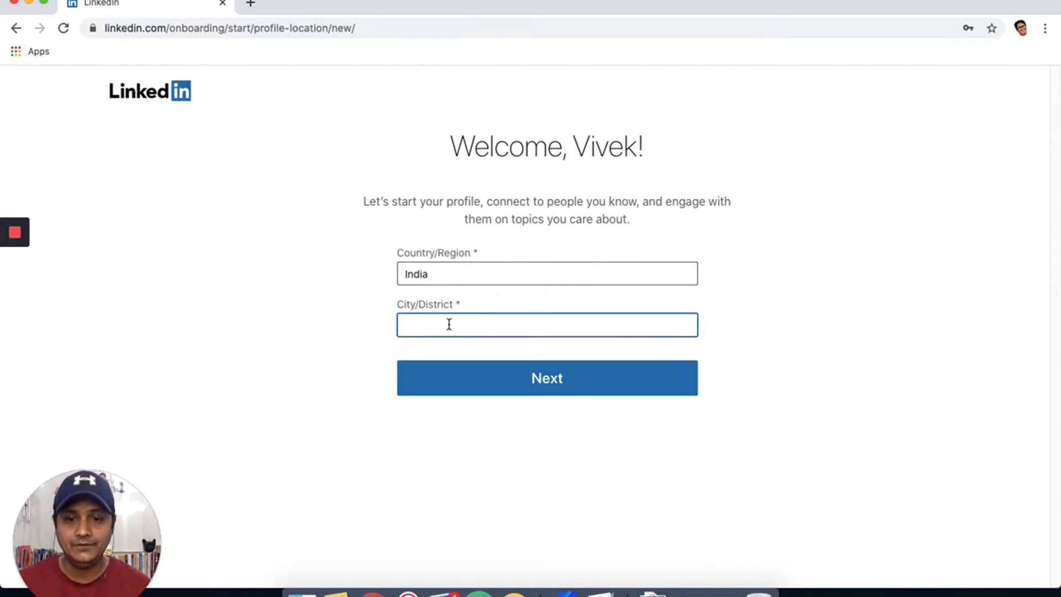
text(G)
key(BackSpace)
text(G)
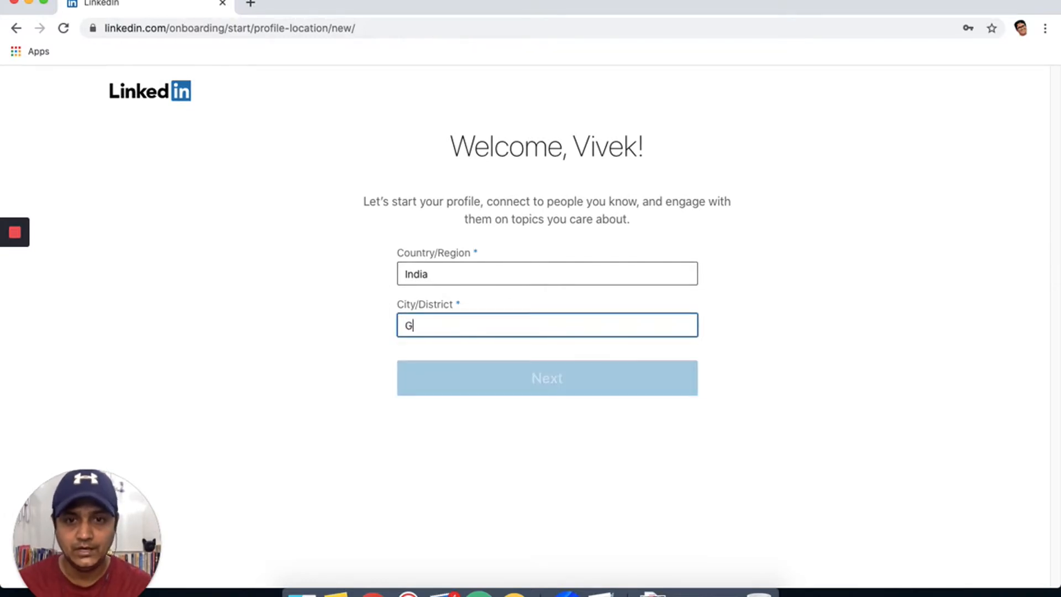
text(urg)
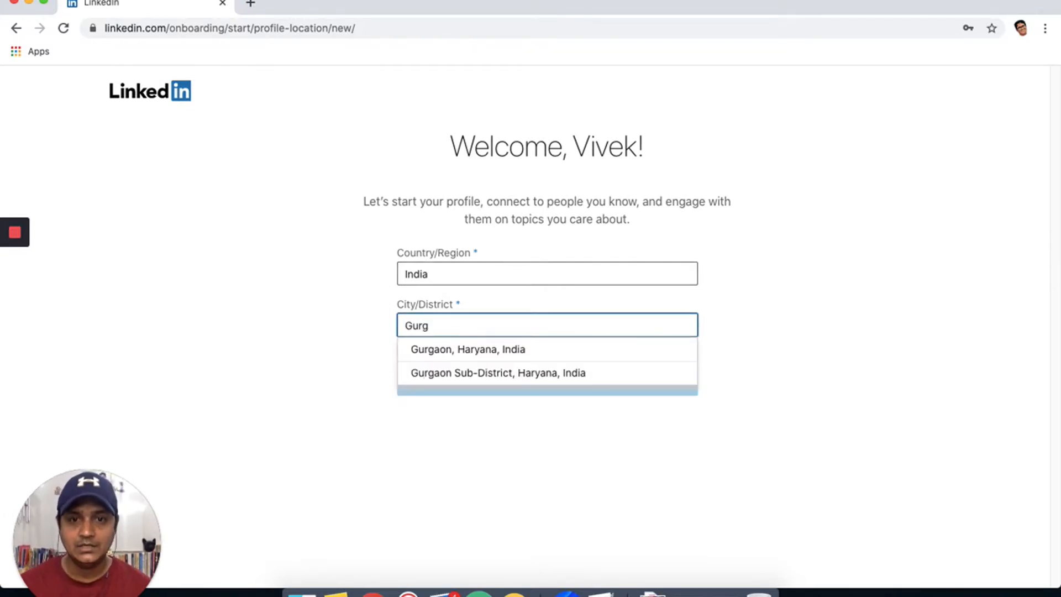
click(497, 350)
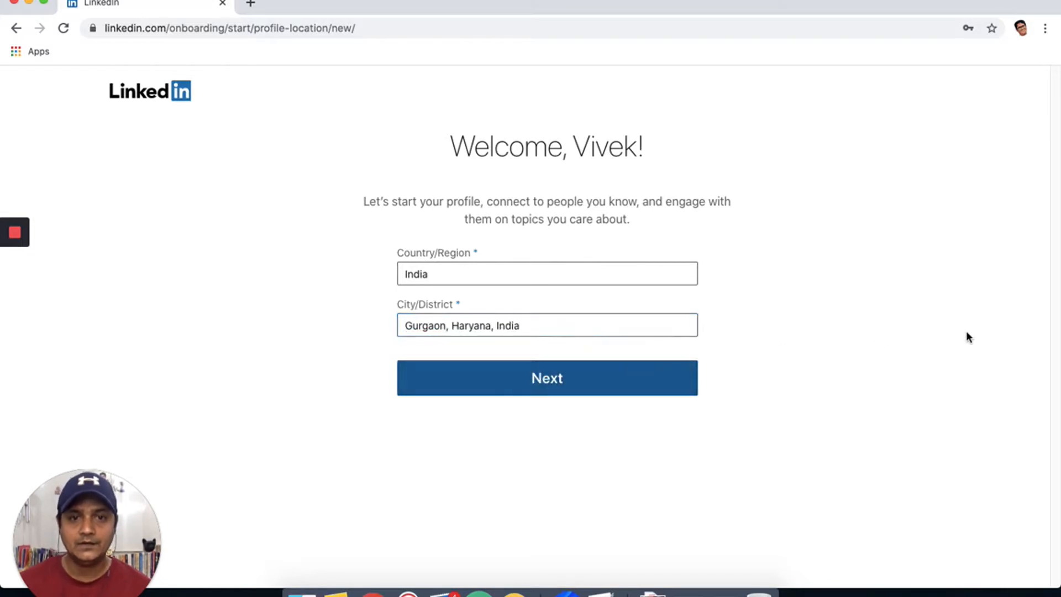
key(Return)
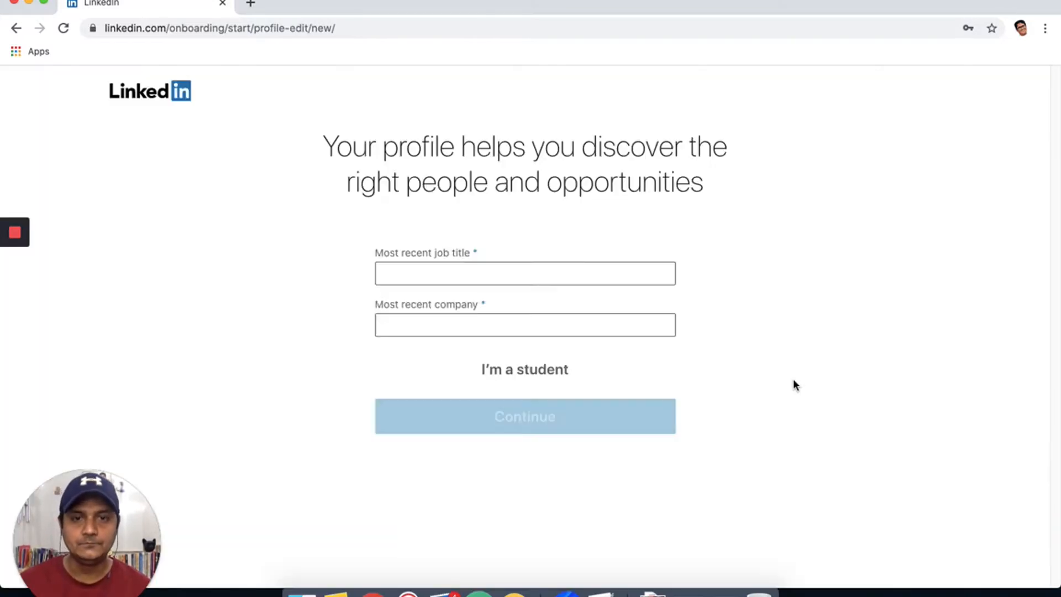
- Enter Owner as the most recent job title and Vivek's Cake Shop as the most recent company, and continue
click(506, 275)
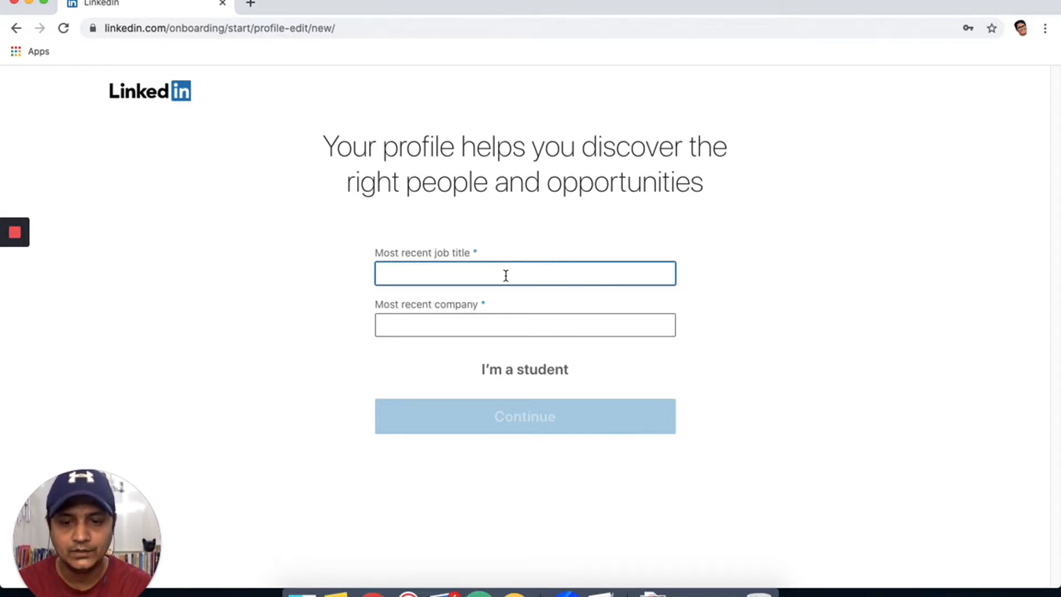
text(Owner)
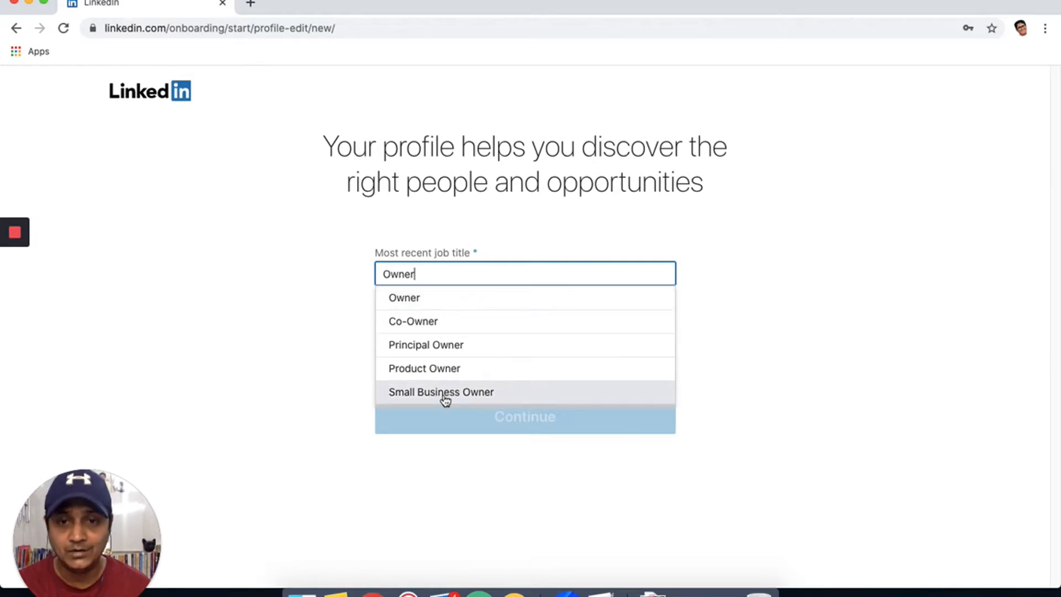
click(411, 310)
click(414, 326)
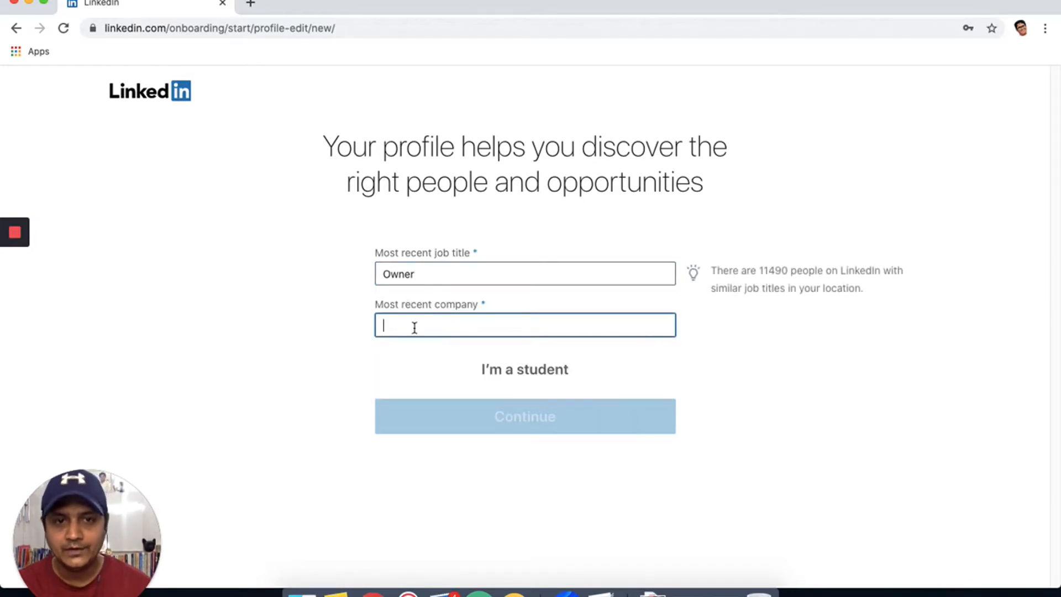
text(Vivek)
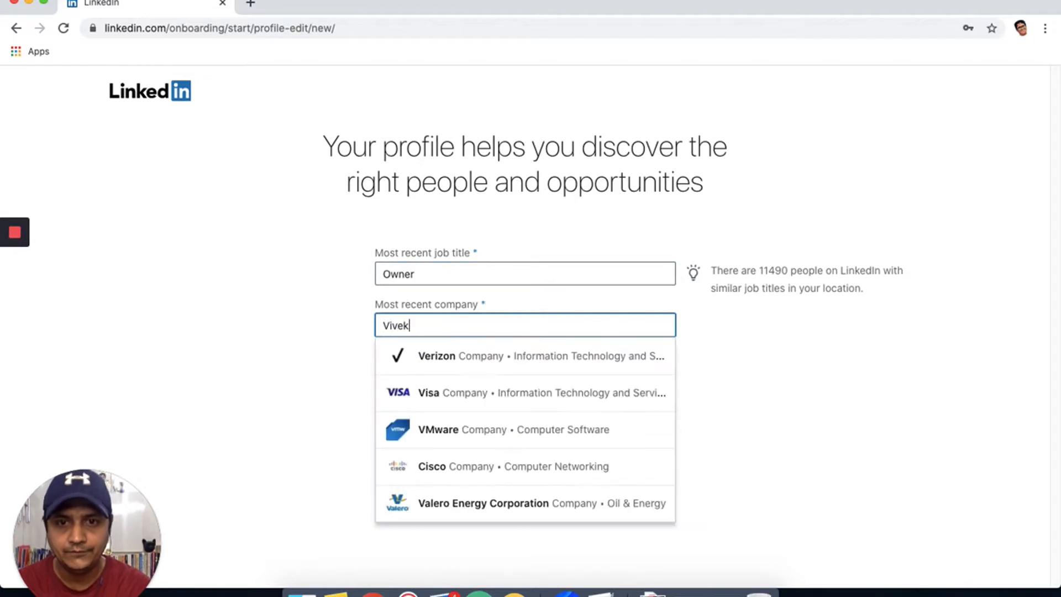
text('s C)
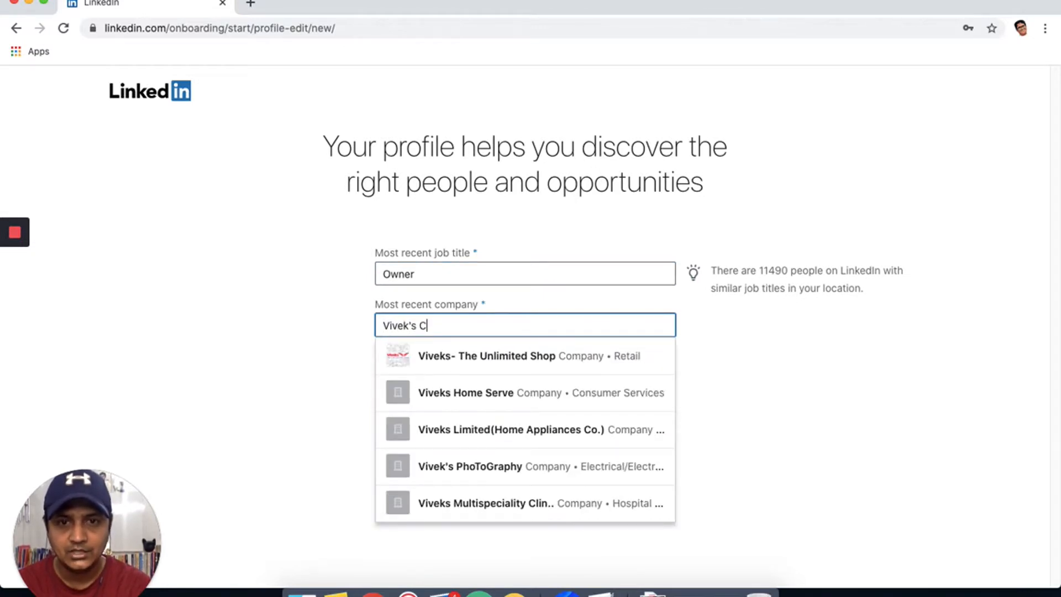
text(ake Shop)
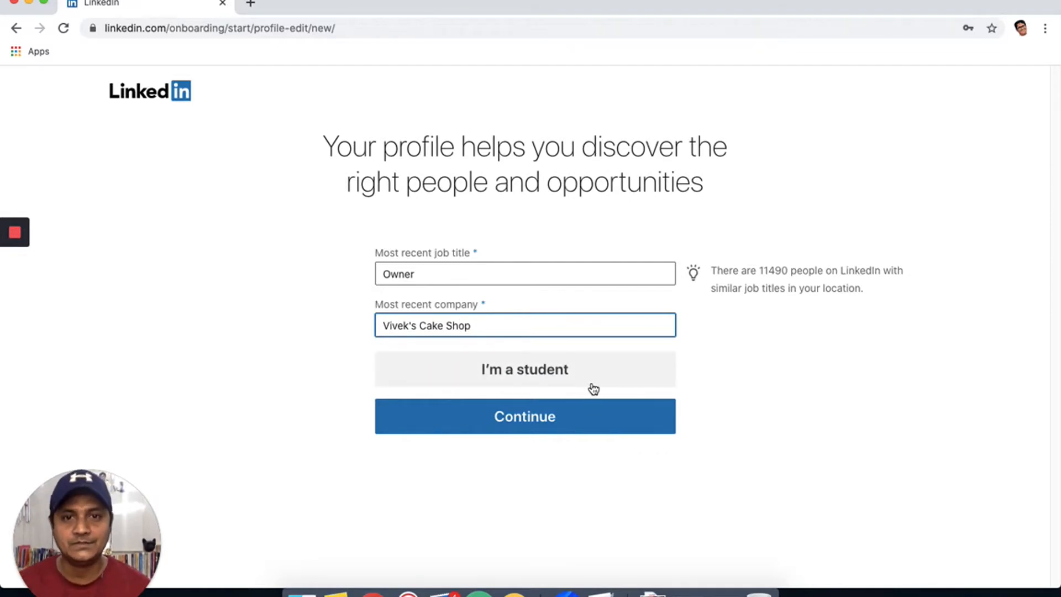
click(531, 421)
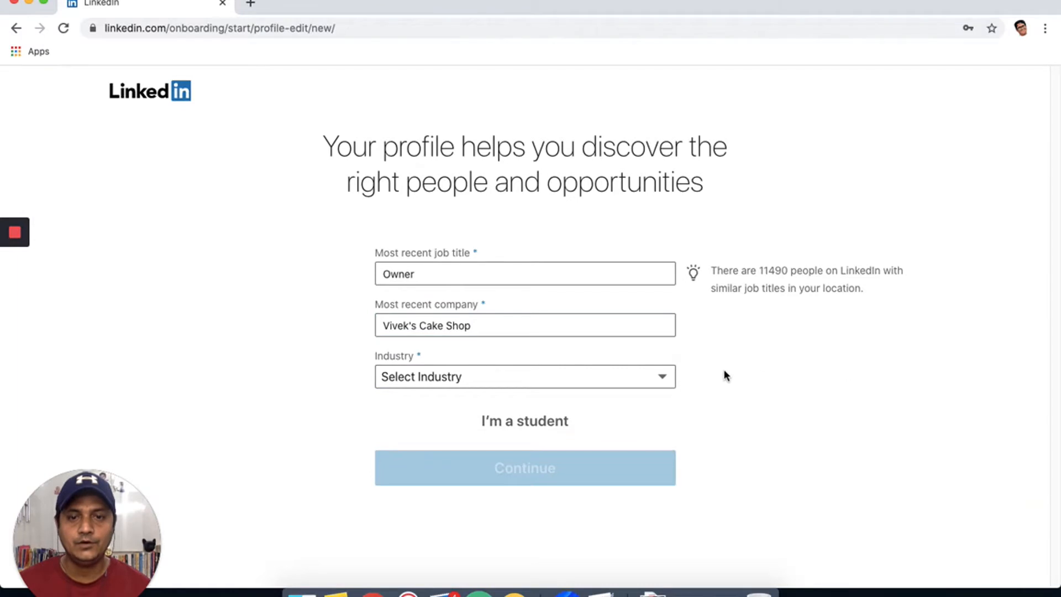
- Set the profile's industry to Food & Beverages and continue to the email confirmation
click(579, 375)
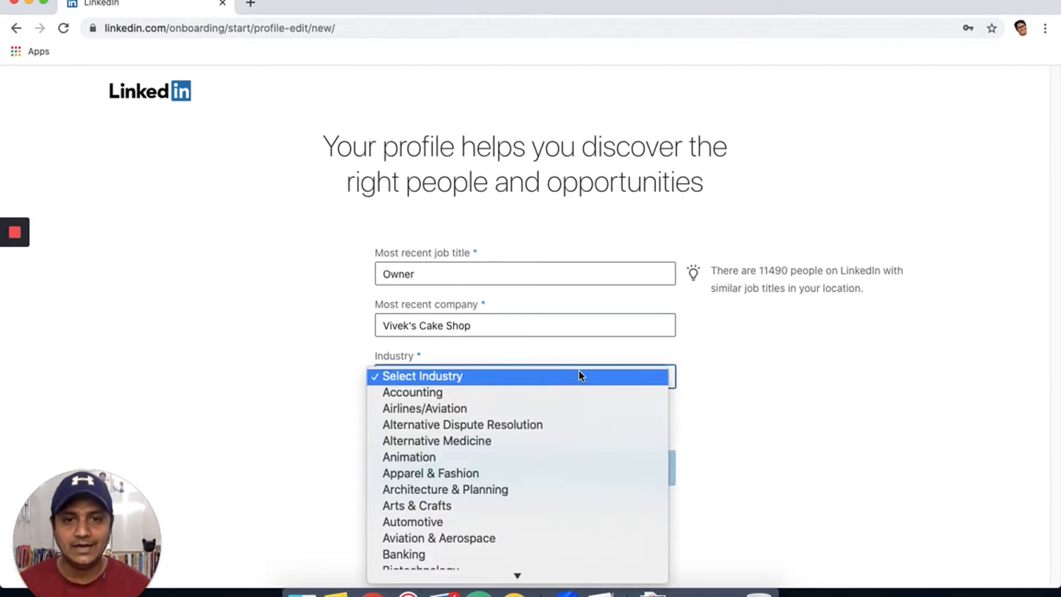
scroll(594, 454, down, 5)
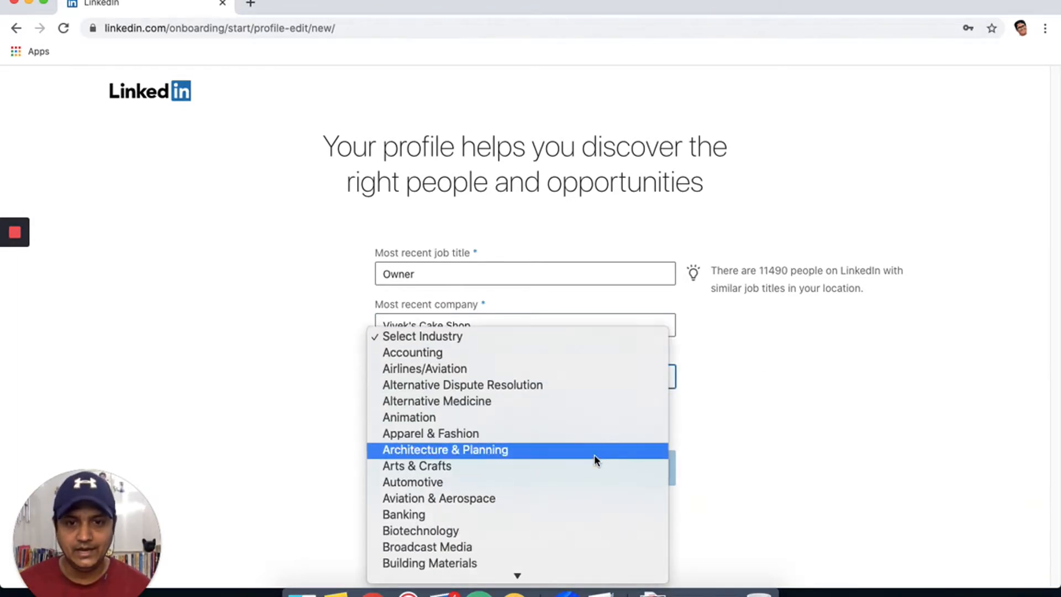
scroll(595, 457, down, 6)
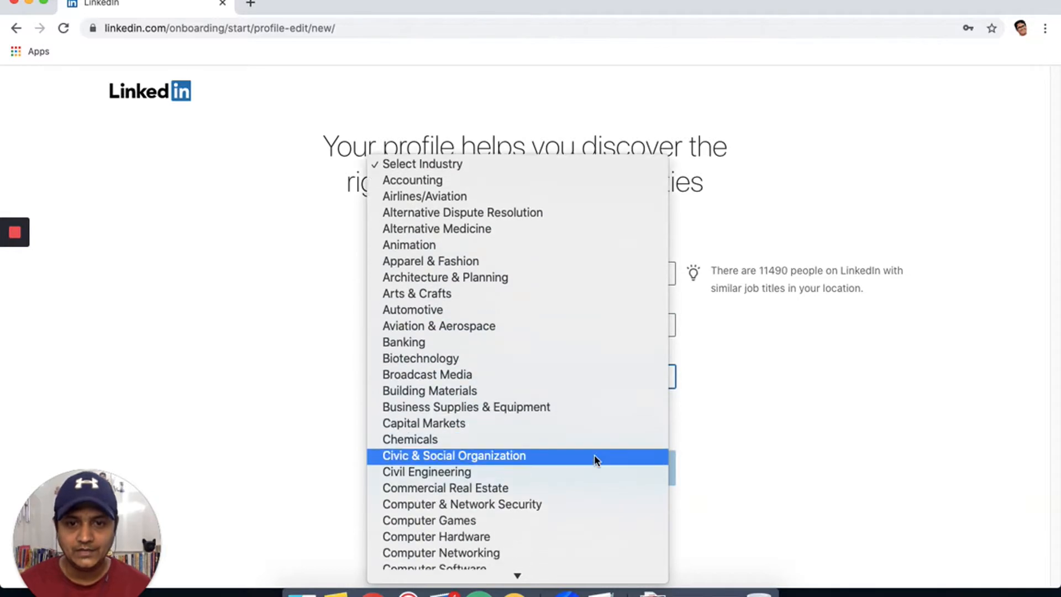
scroll(595, 460, down, 6)
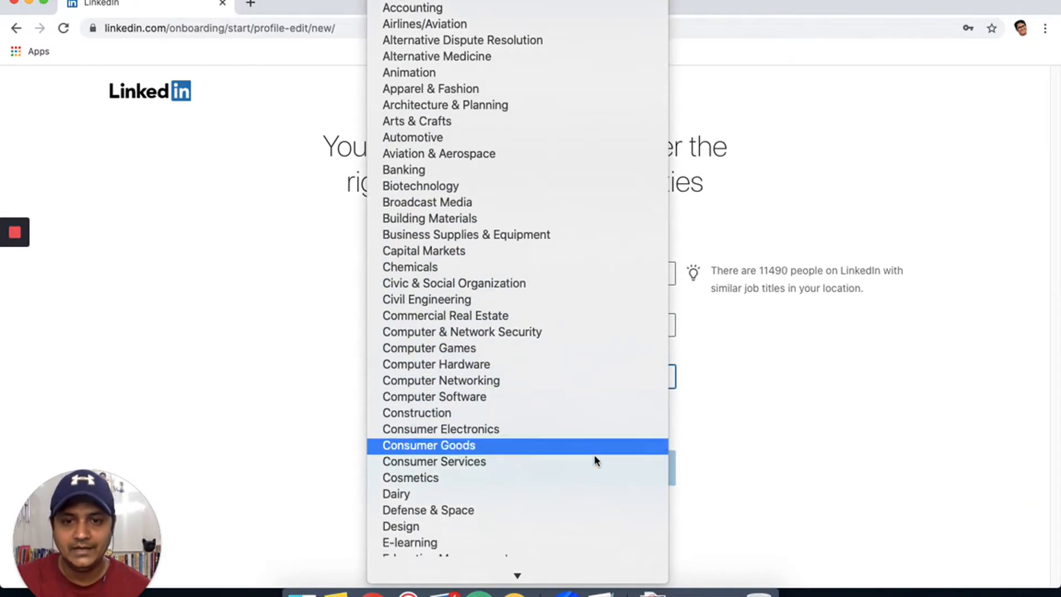
scroll(595, 454, down, 2)
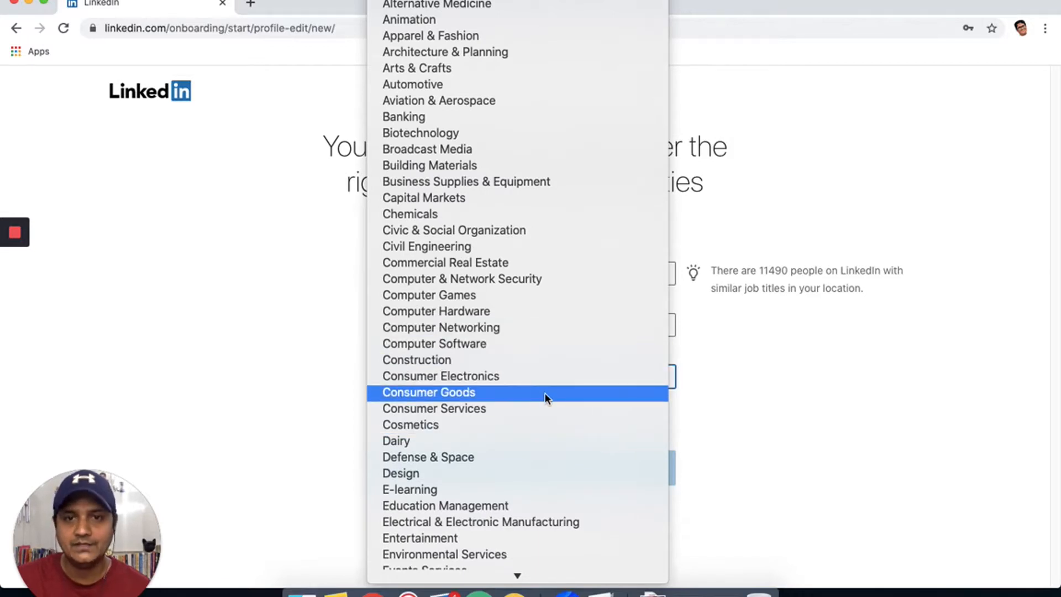
scroll(545, 397, down, 4)
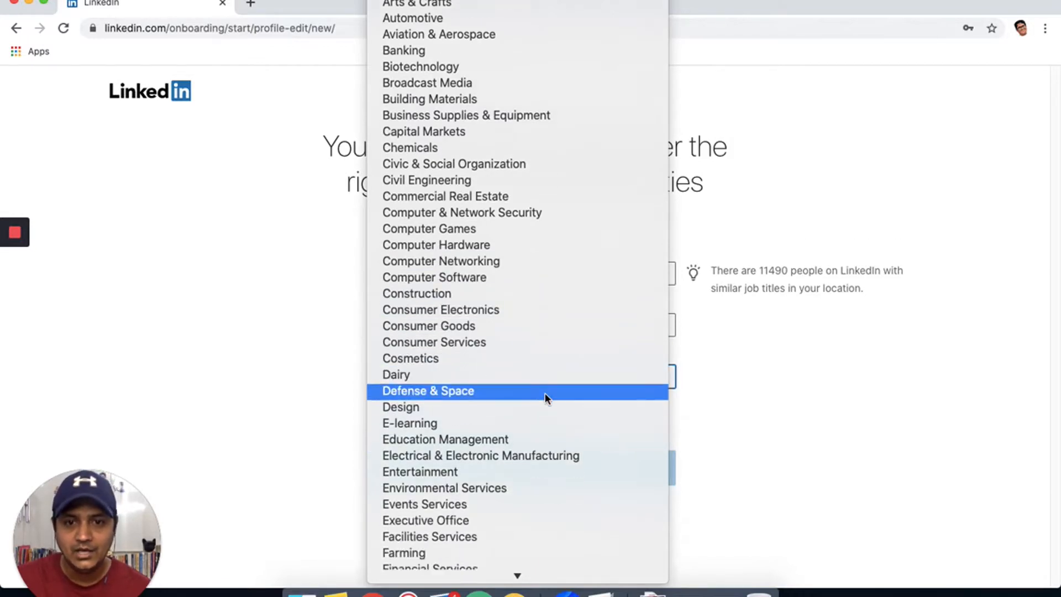
scroll(545, 394, down, 4)
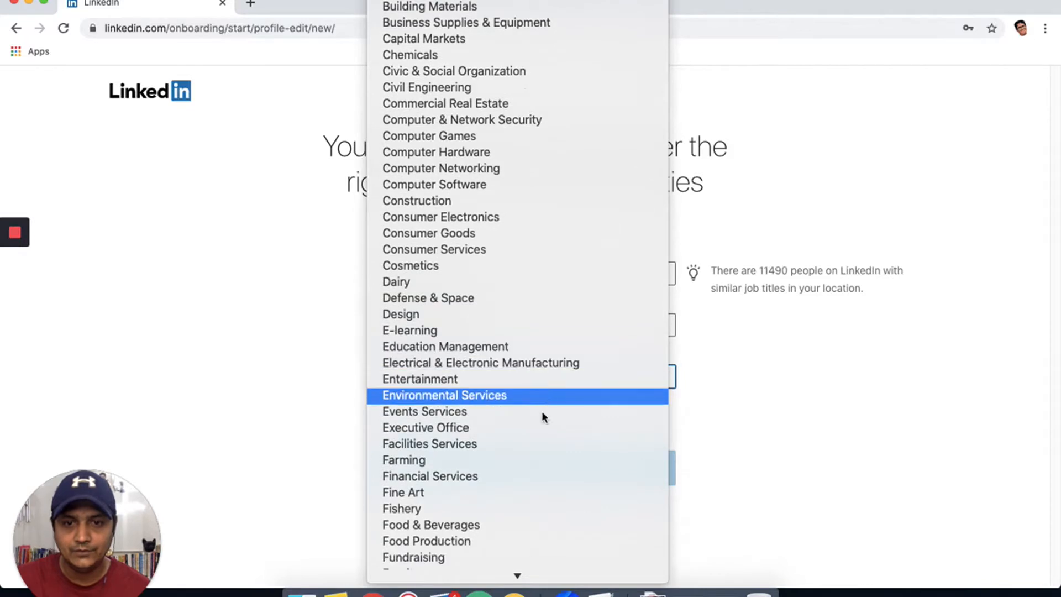
click(484, 525)
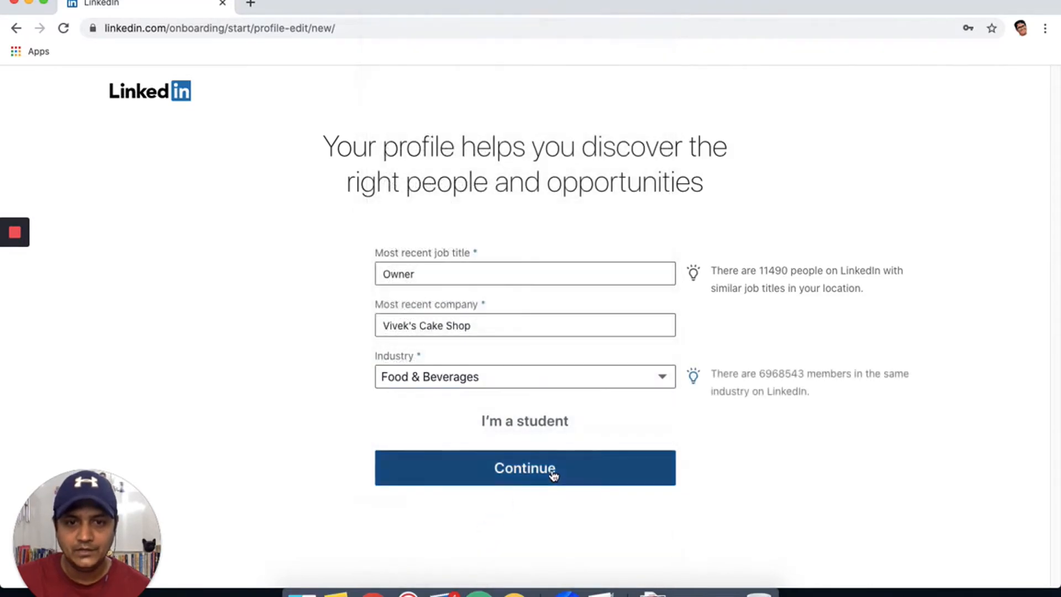
click(615, 468)
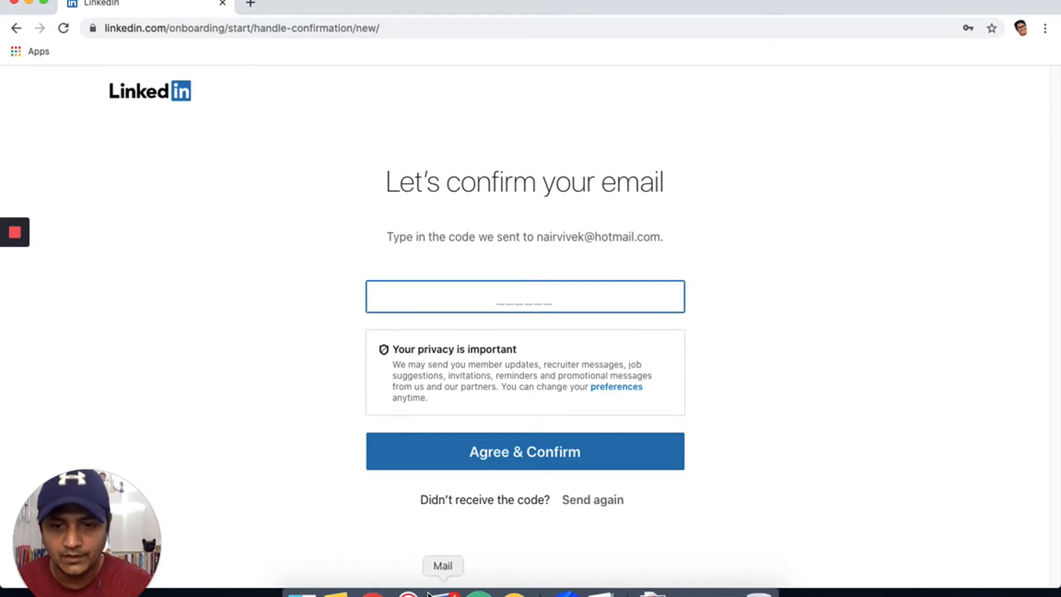
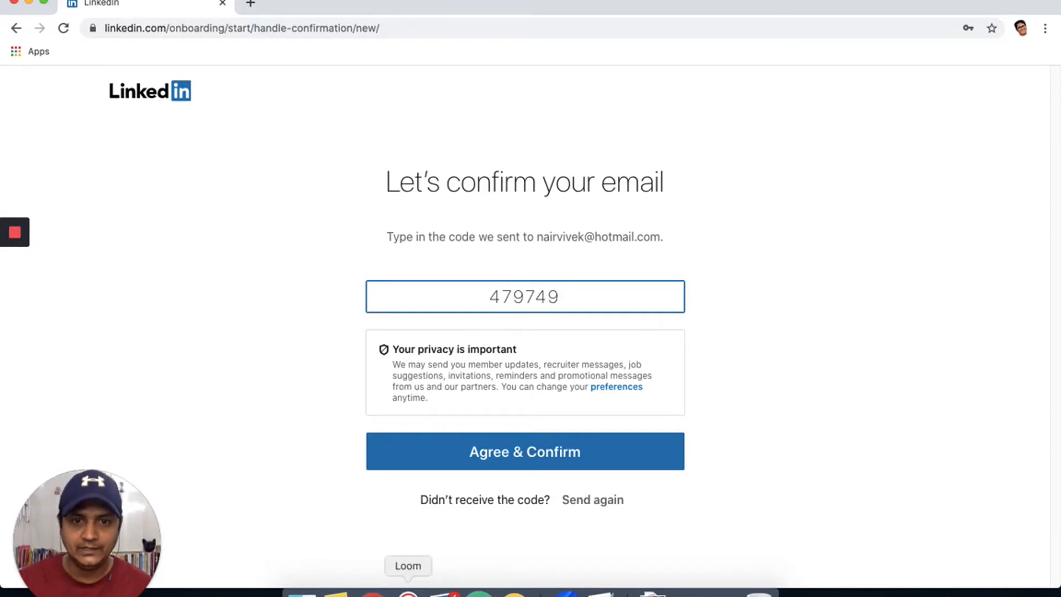
- Enter the emailed verification code, agree to the privacy terms and confirm the email address
click(503, 460)
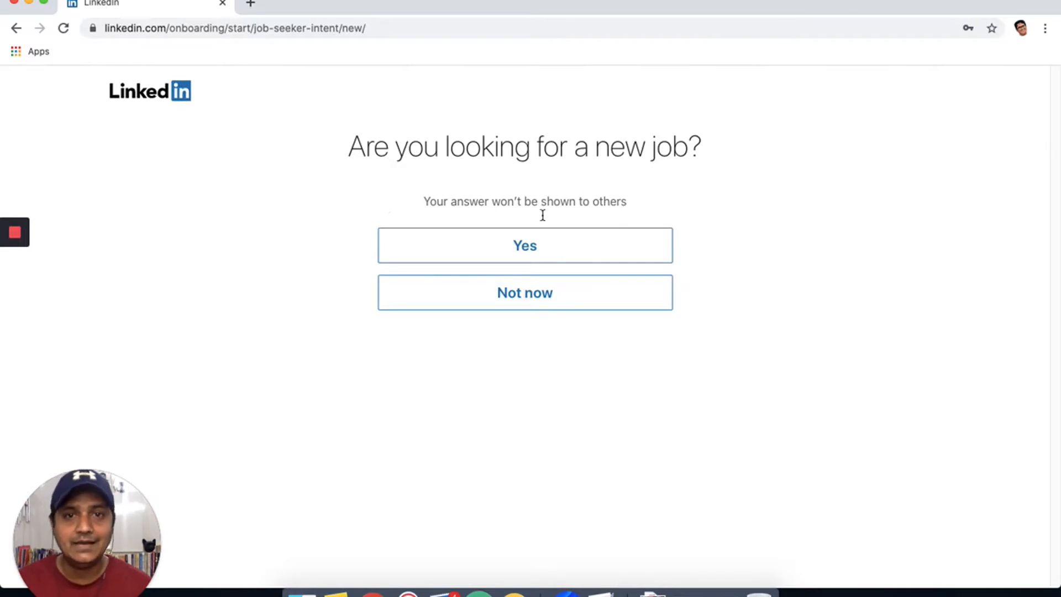
- Answer Not now to the new-job question, and skip both the waiting invitations and the email contacts import
click(525, 302)
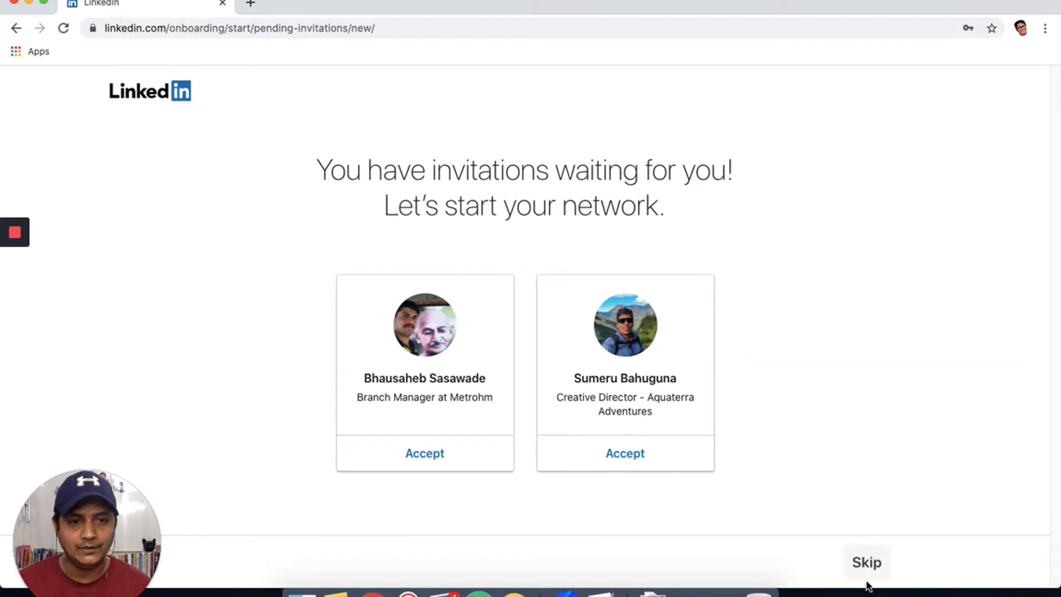
click(865, 561)
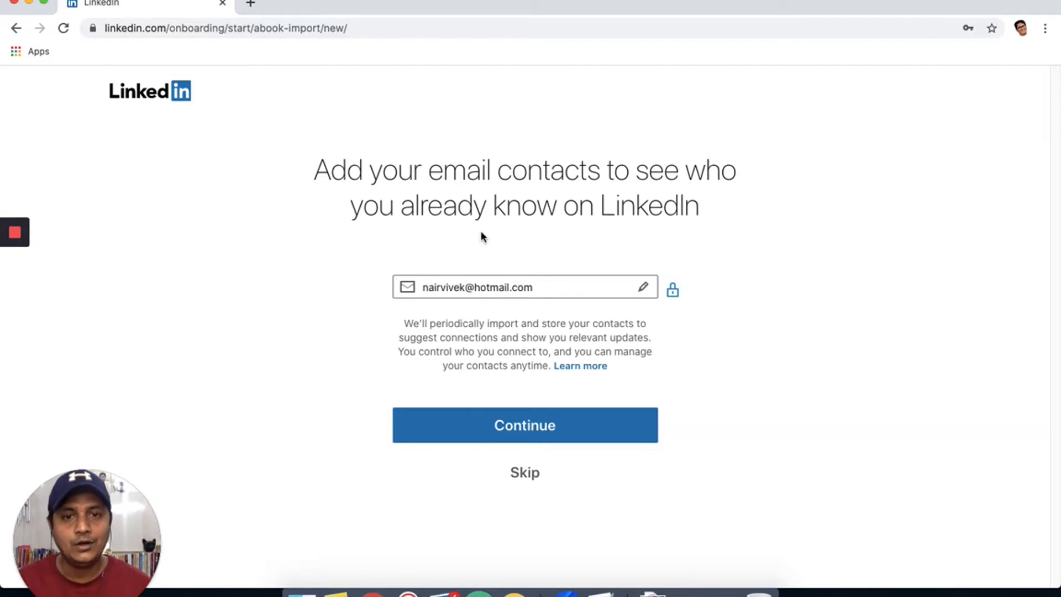
click(521, 480)
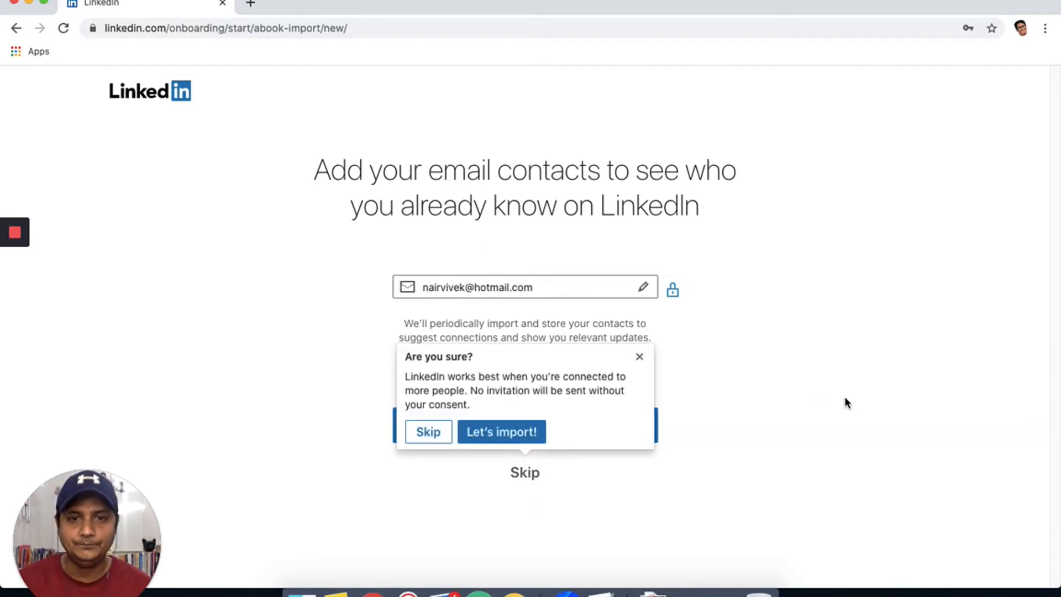
click(439, 438)
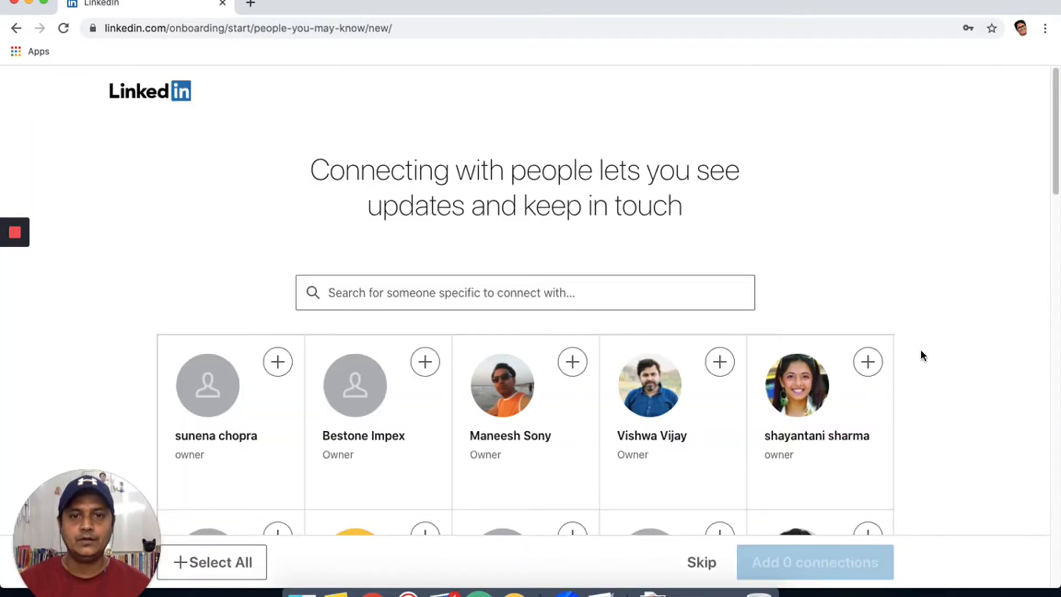
- Look through the suggested people to connect with and skip the page without adding any connections
scroll(872, 313, down, 1)
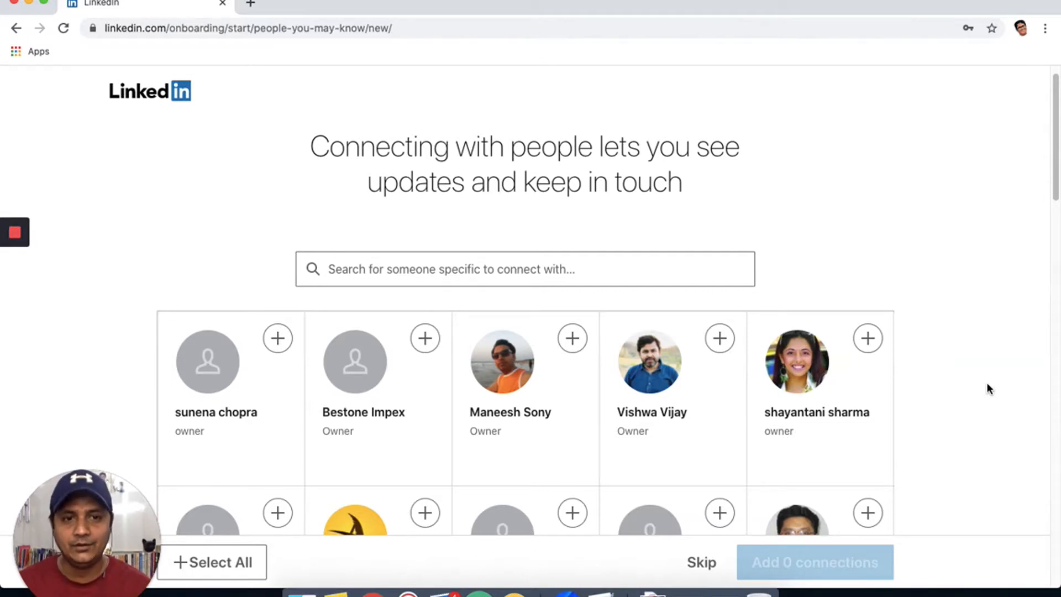
scroll(519, 308, down, 6)
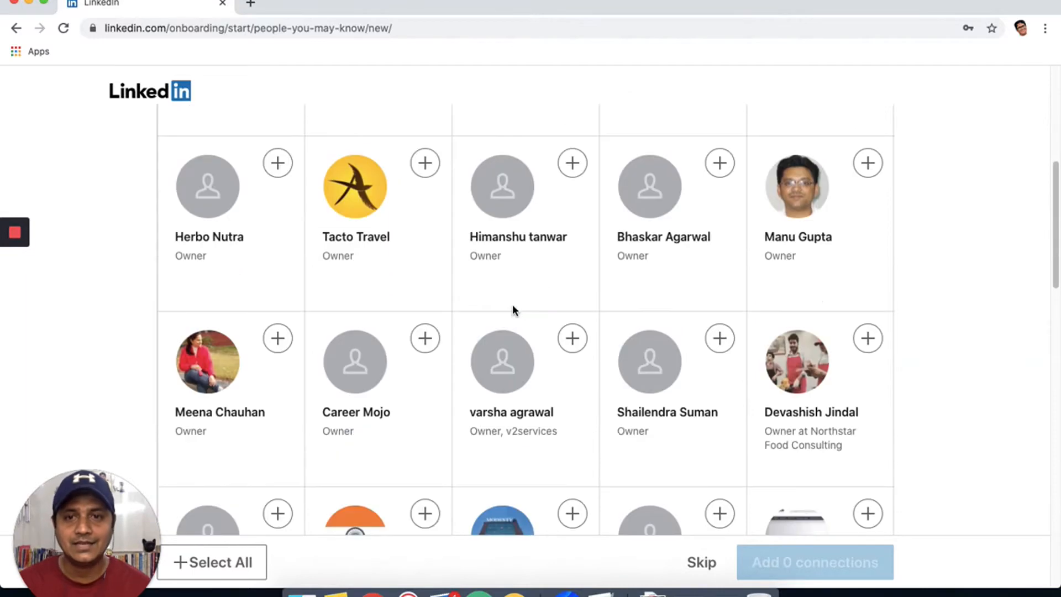
scroll(442, 357, down, 18)
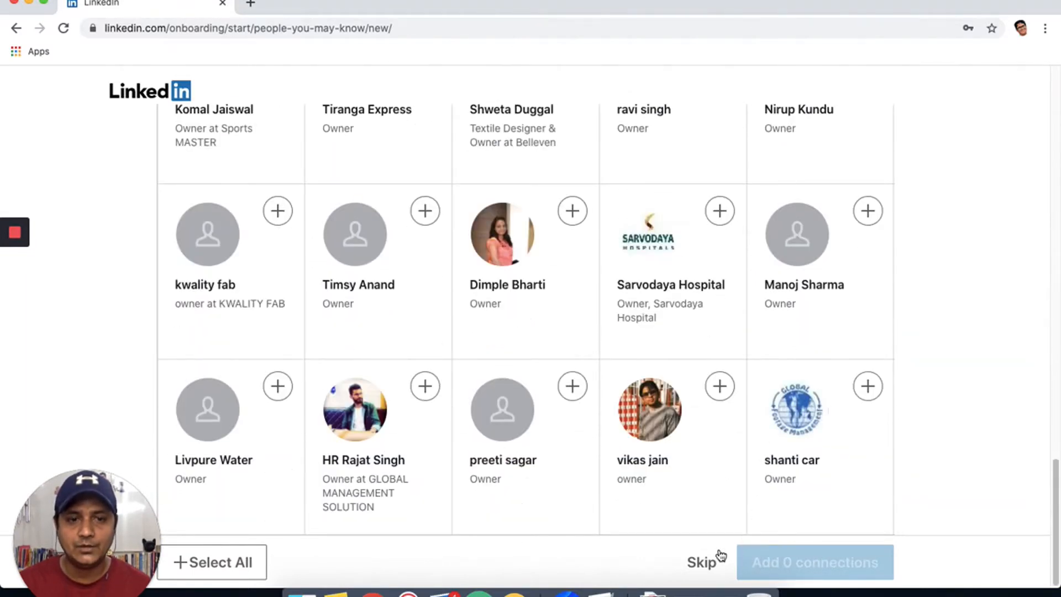
scroll(648, 385, up, 15)
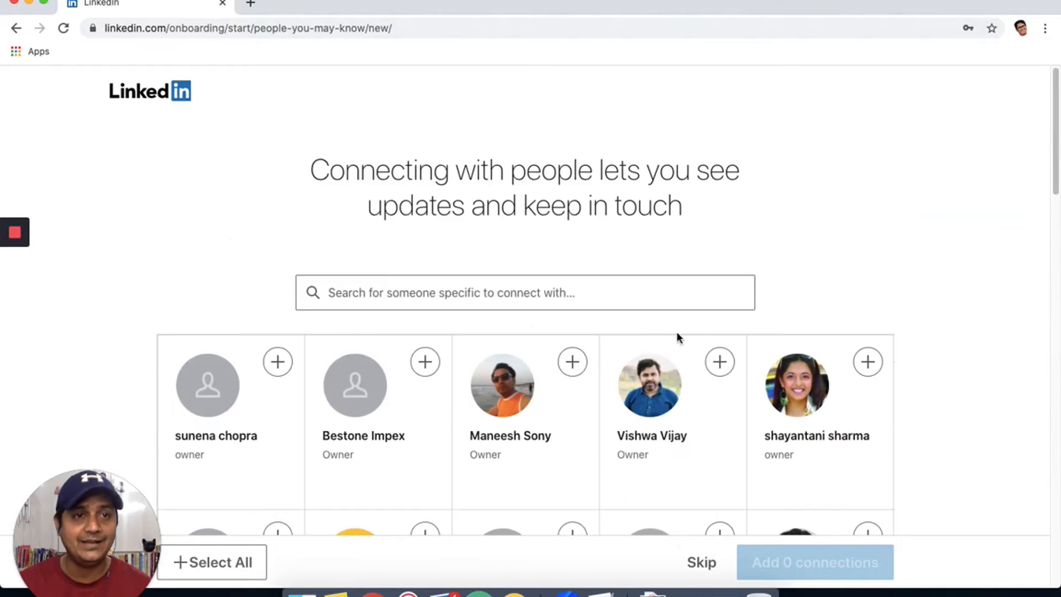
click(705, 563)
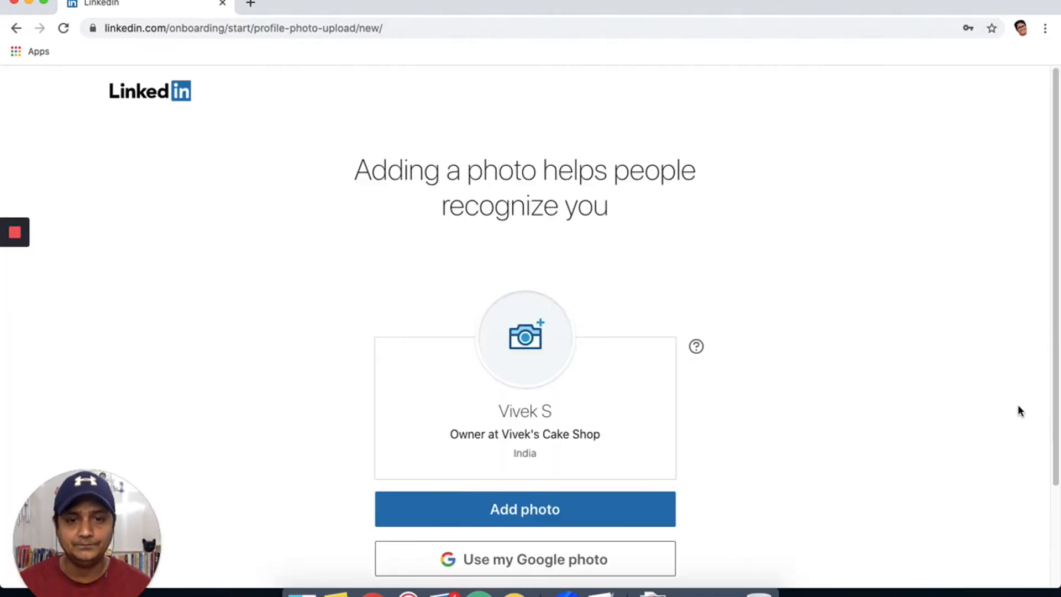
- Add IMG_20171002_215957_245.jpg from the Personal folder on the Desktop as the profile photo
scroll(960, 407, down, 5)
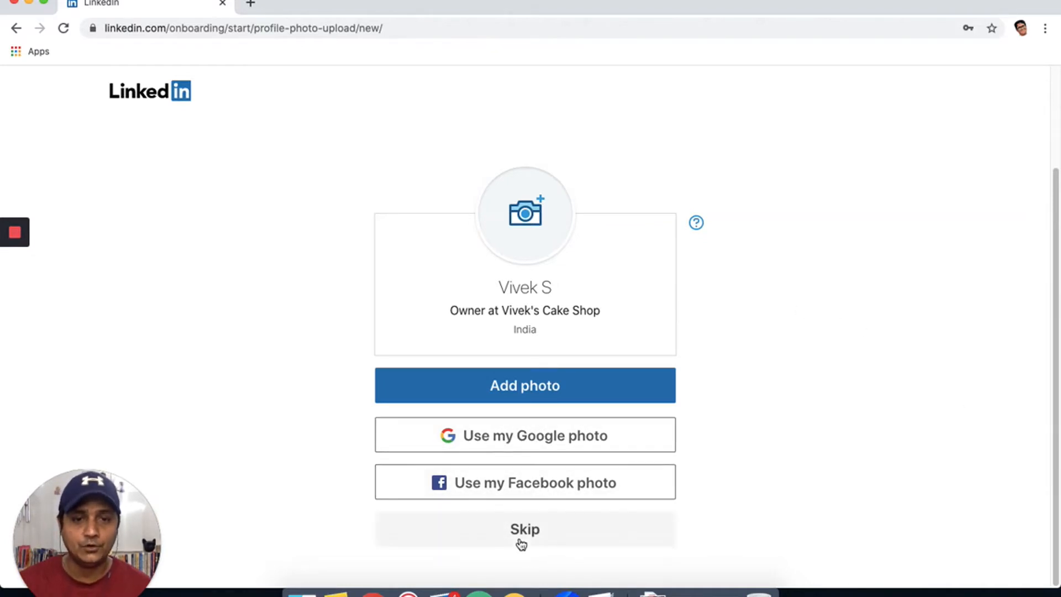
click(520, 224)
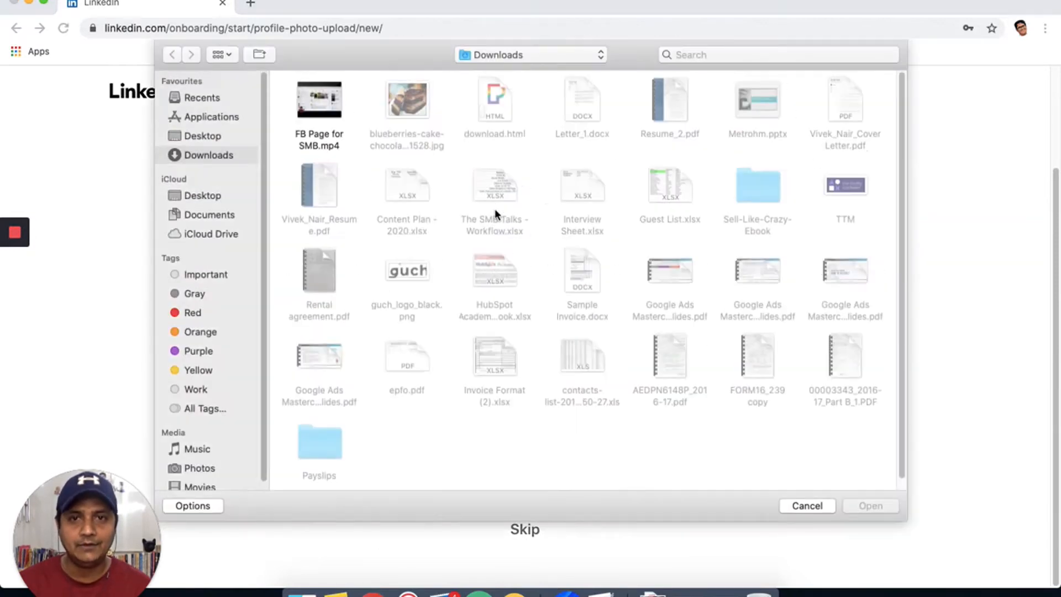
click(216, 137)
double_click(301, 104)
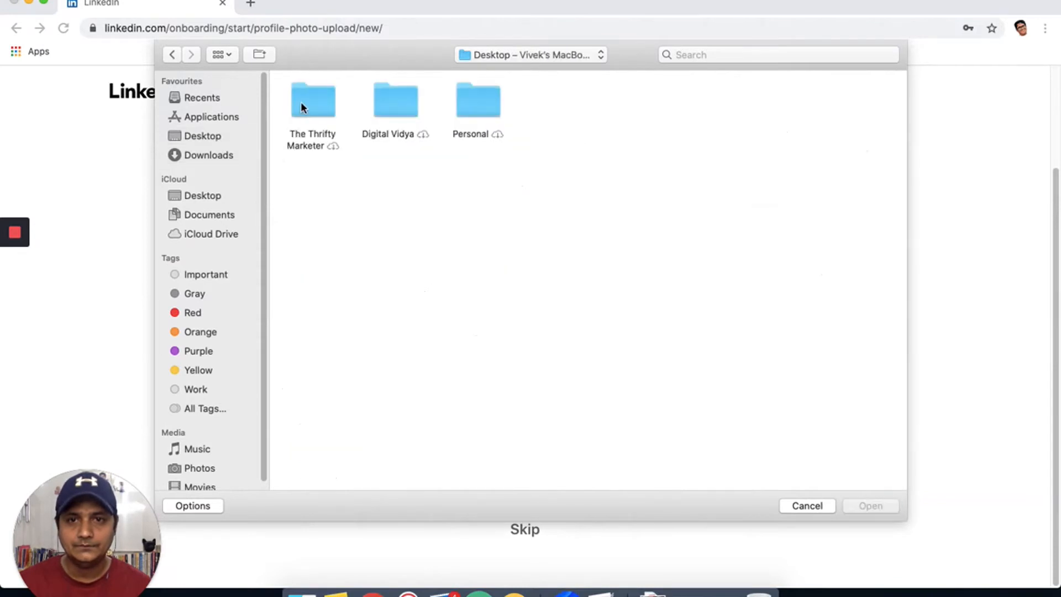
double_click(474, 113)
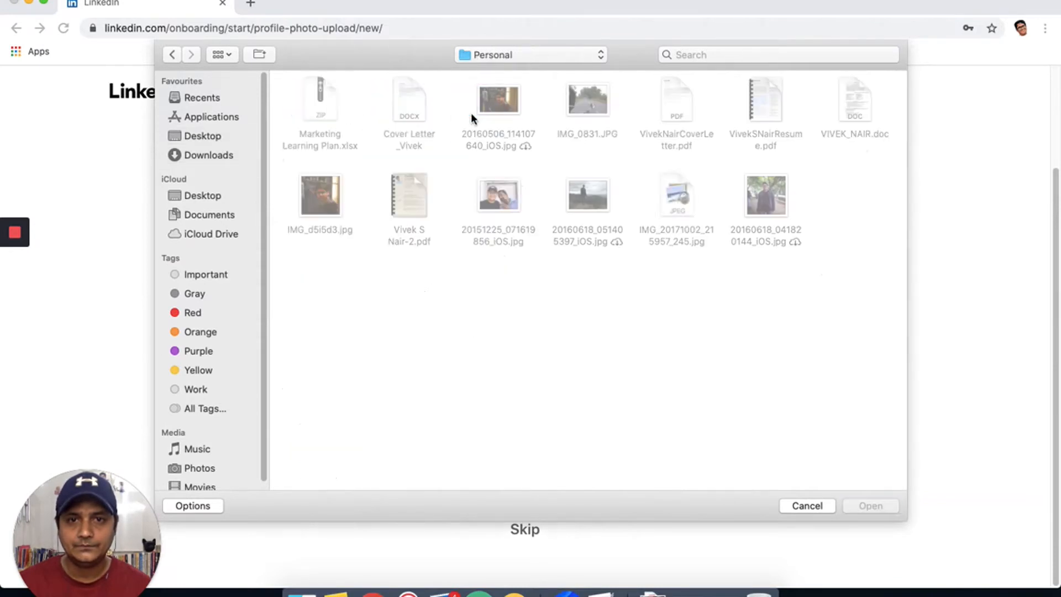
click(690, 198)
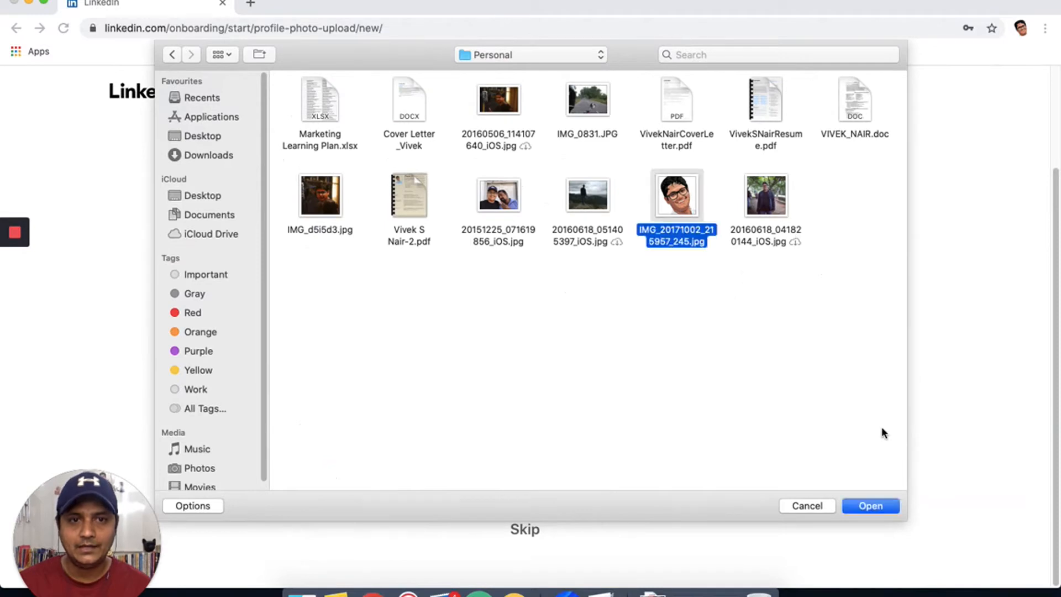
click(880, 507)
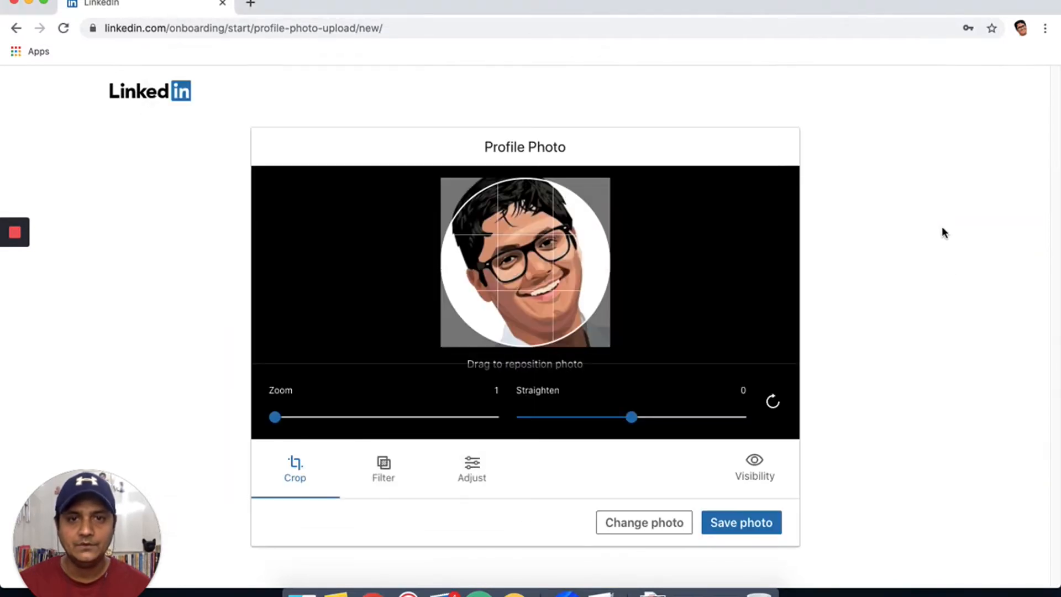
- Save the profile photo with zoom 1 and straighten 0, and continue the onboarding
drag(275, 419, 254, 418)
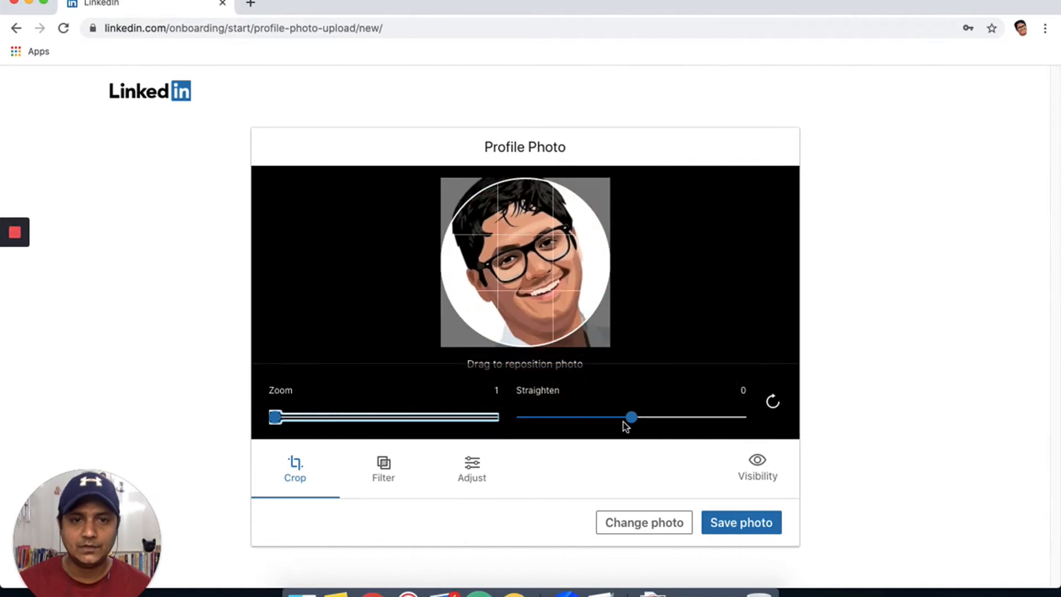
drag(631, 417, 635, 440)
click(742, 524)
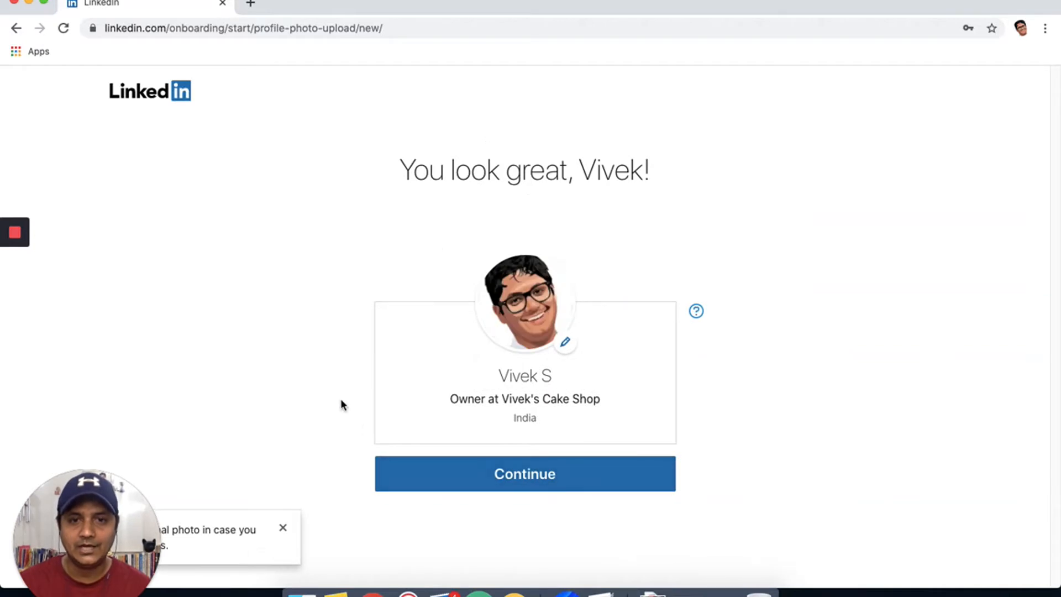
click(486, 476)
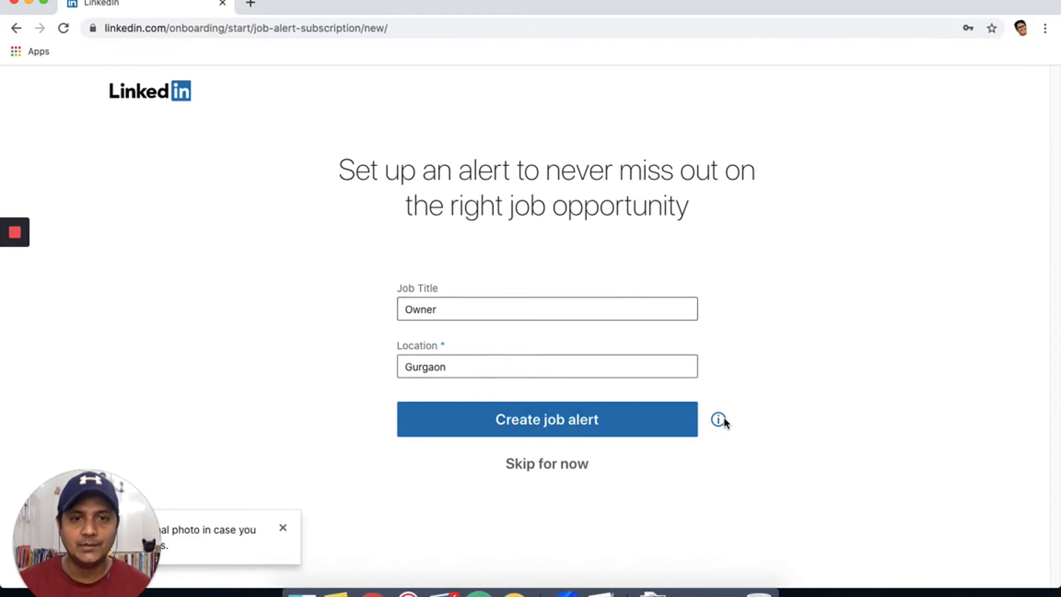
- Check the explanation of job alerts, and skip both the job alert and the mobile app link
mouse_move(719, 420)
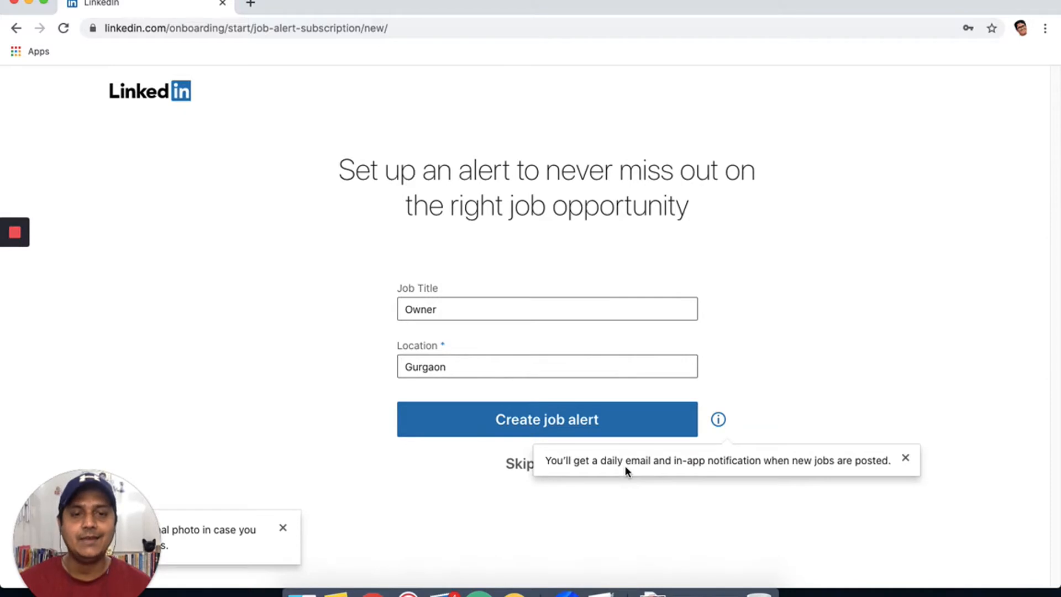
click(794, 386)
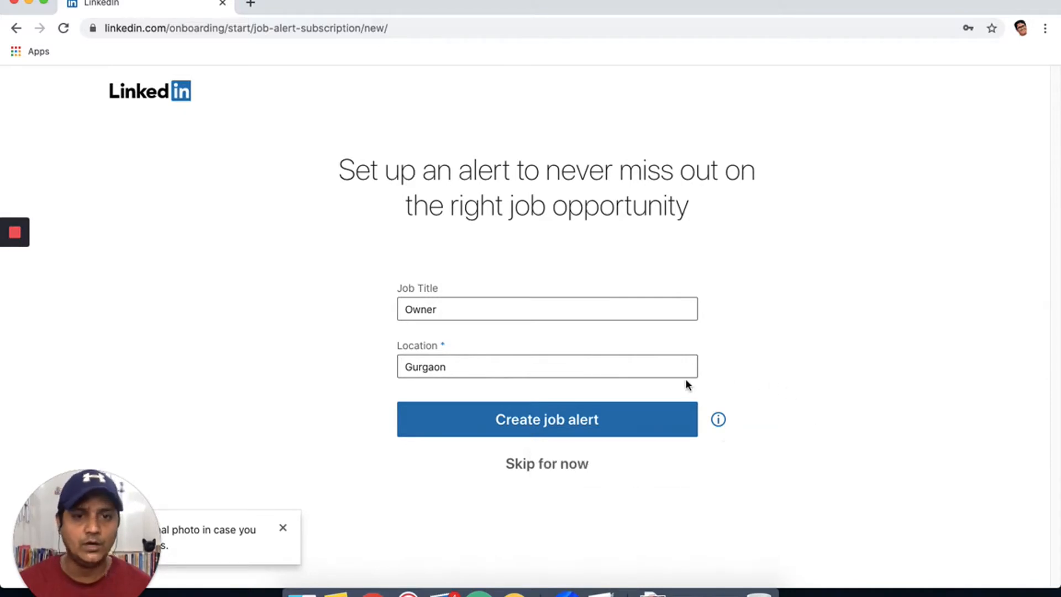
click(531, 469)
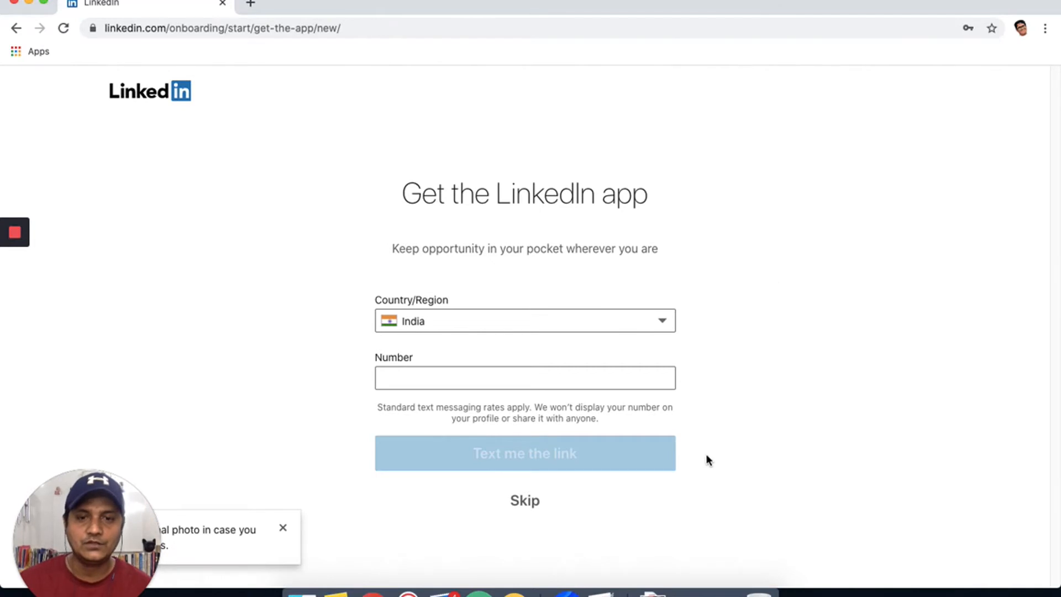
click(526, 503)
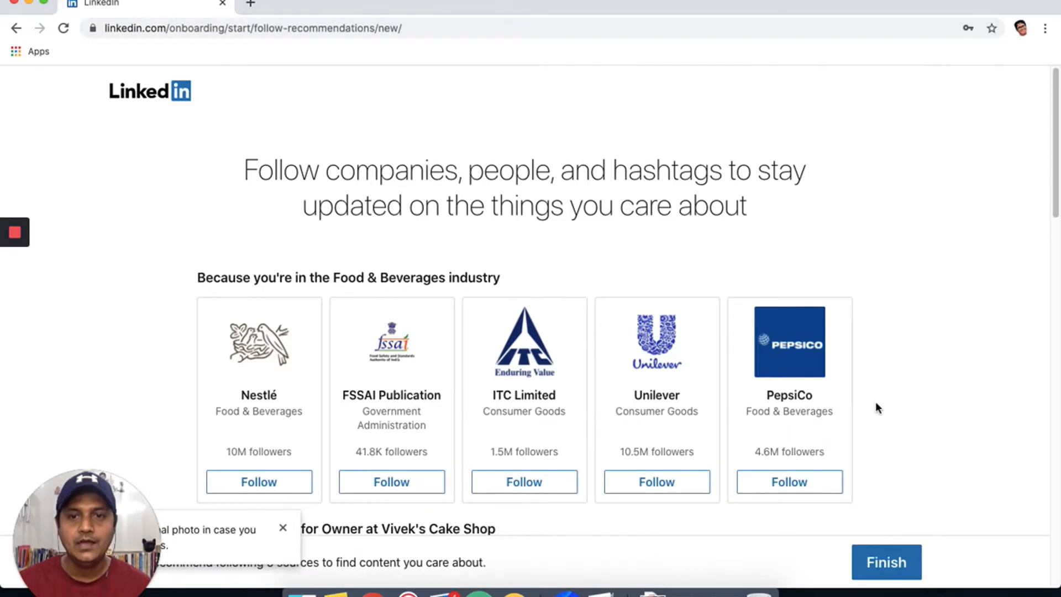
- Look through the follow recommendations for the Food & Beverages industry and the popular courses for Owner at Vivek's Cake Shop
scroll(978, 311, down, 2)
scroll(978, 311, up, 2)
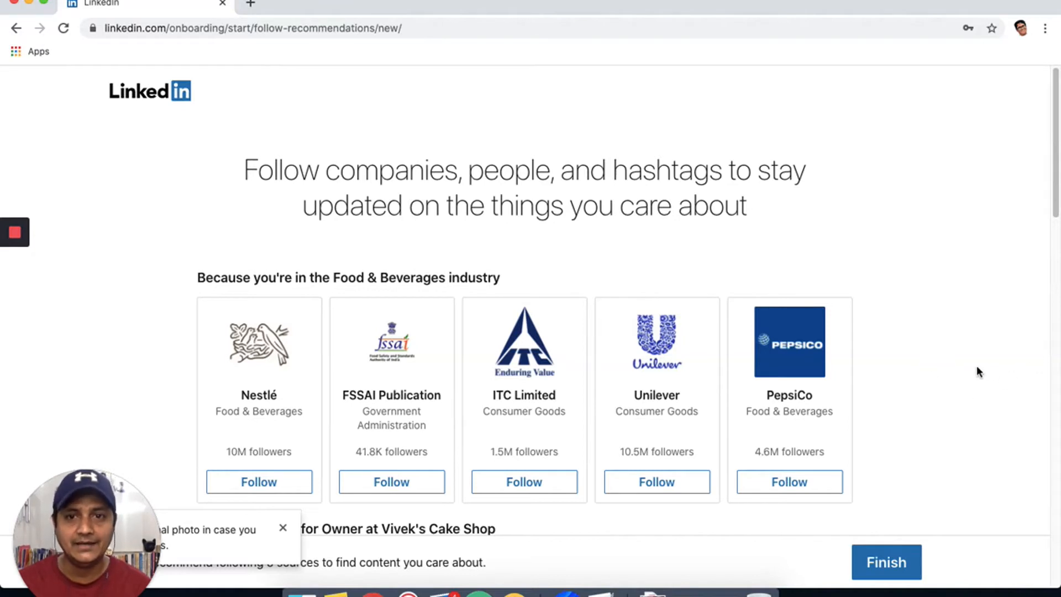
scroll(978, 372, down, 1)
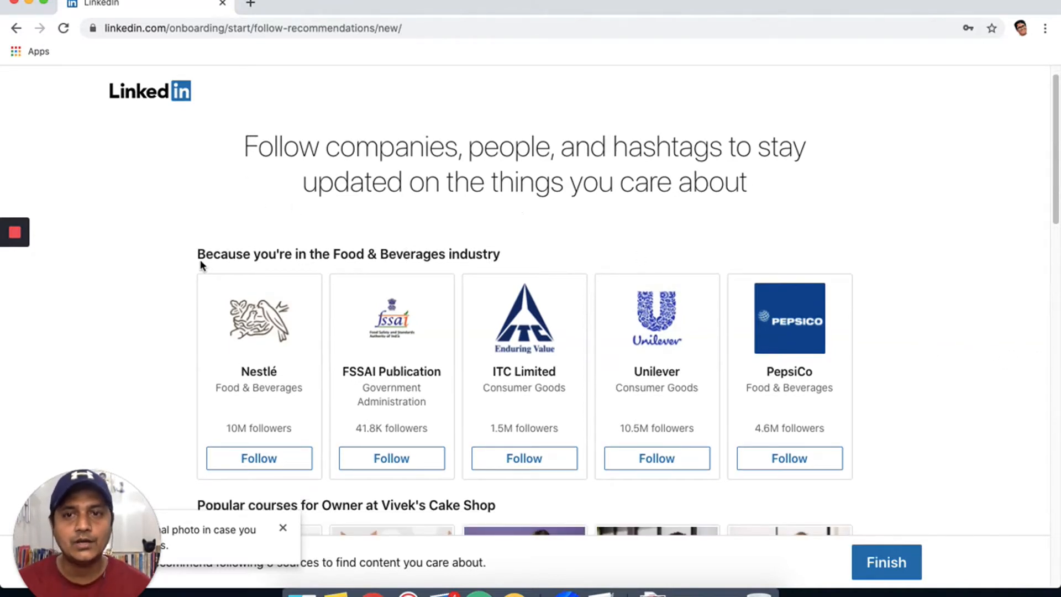
drag(197, 254, 499, 253)
click(521, 256)
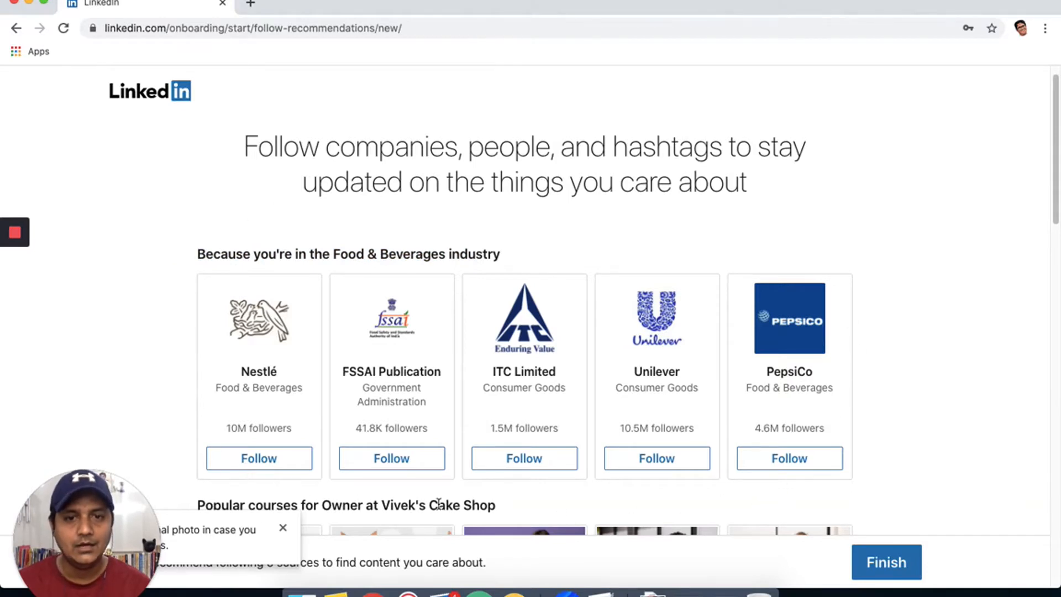
scroll(928, 388, down, 8)
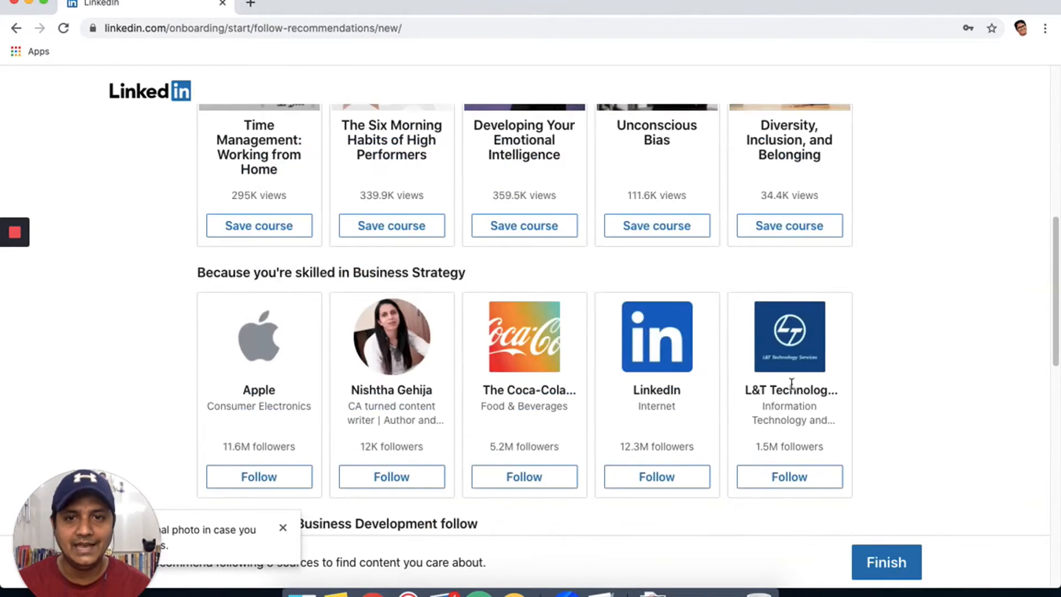
scroll(669, 389, up, 1)
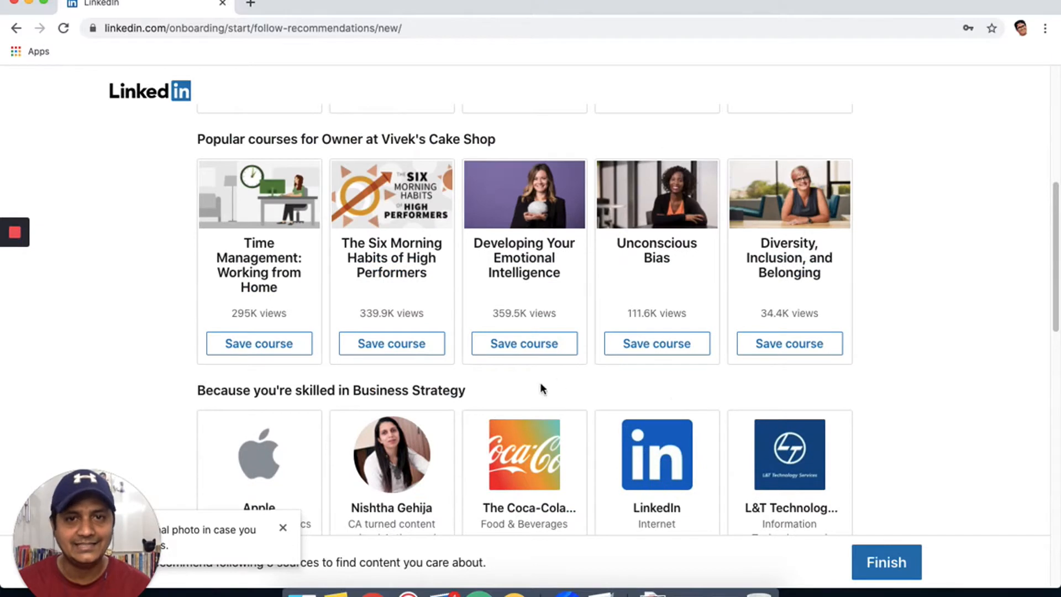
scroll(221, 188, up, 1)
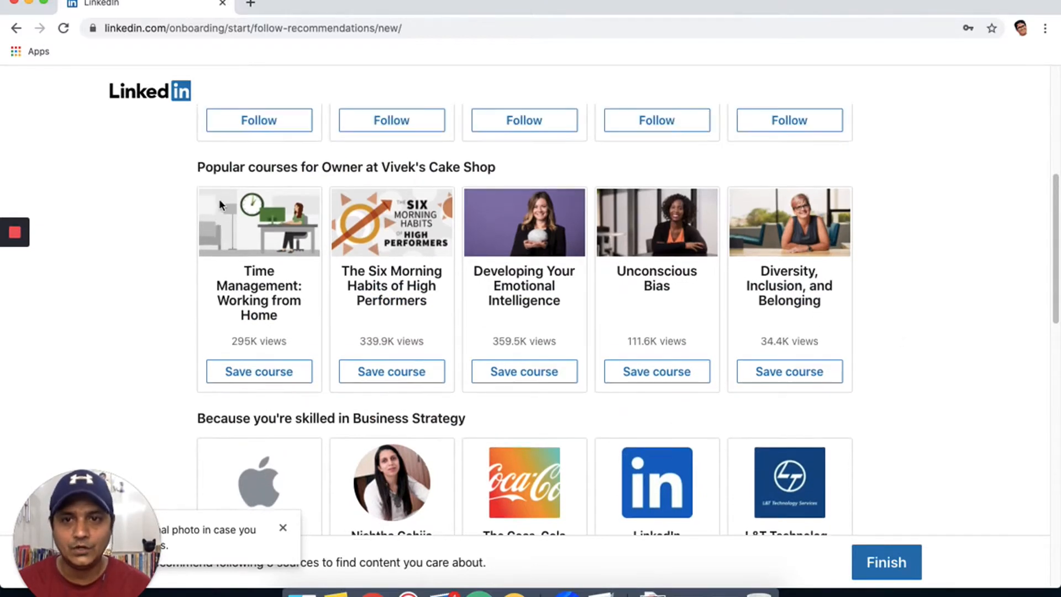
drag(199, 181, 535, 184)
click(532, 180)
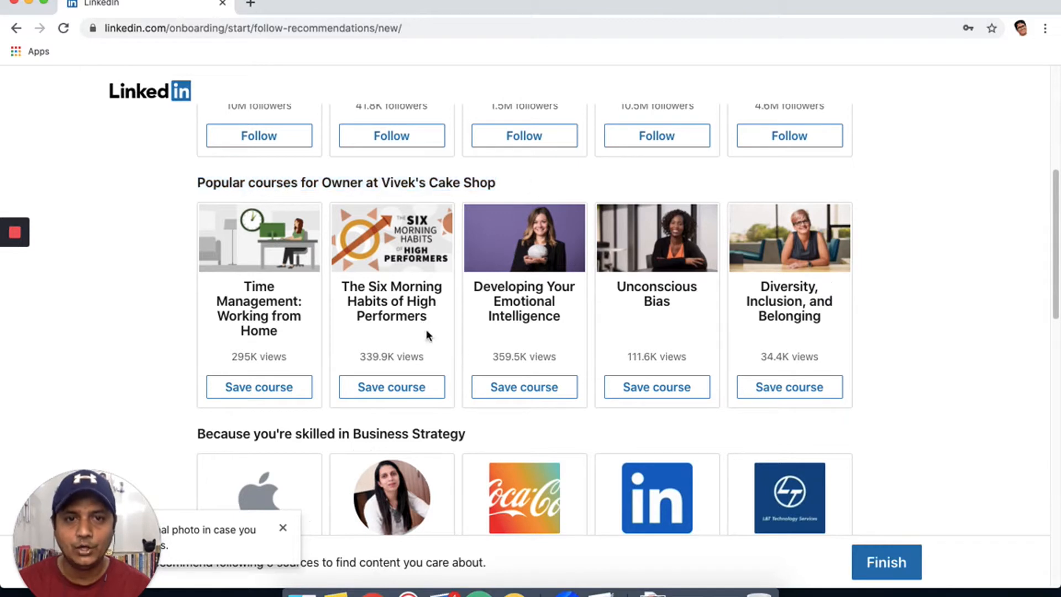
- Look through the follow recommendations for Business Strategy, Business Development, Popular on LinkedIn and India
scroll(536, 336, down, 5)
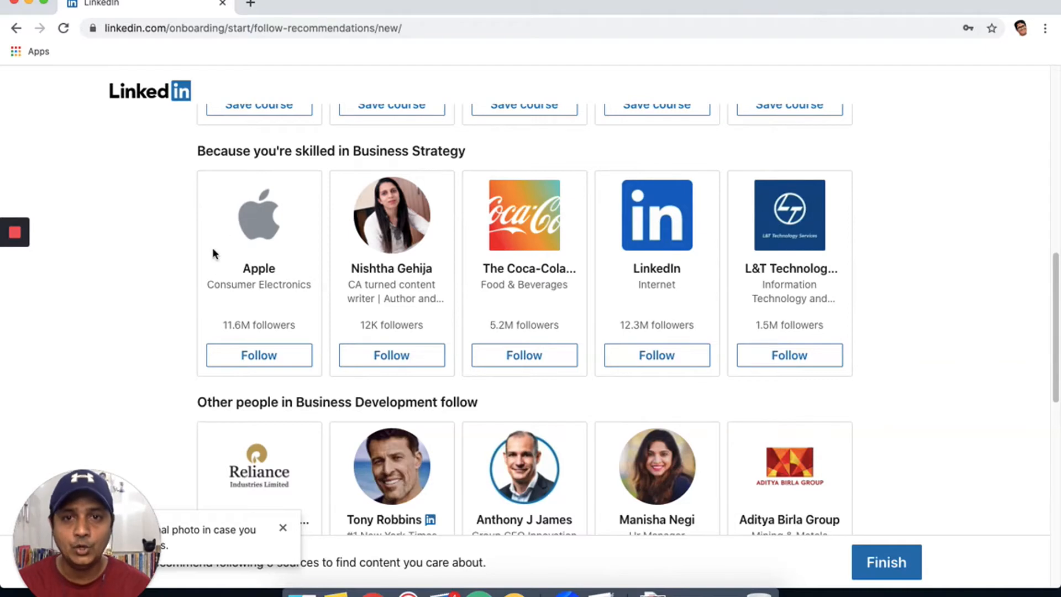
scroll(865, 311, down, 5)
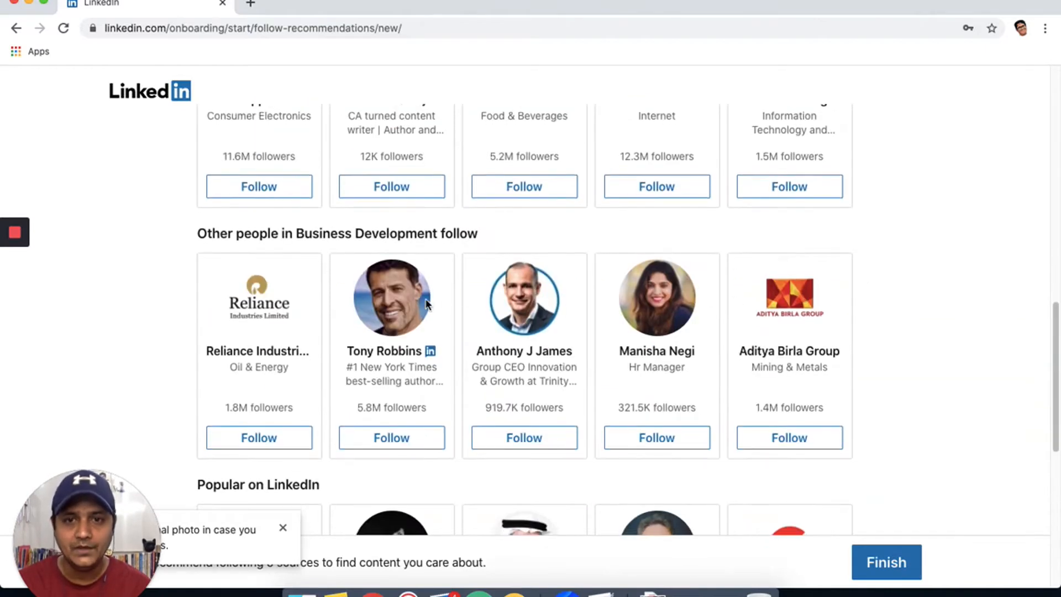
scroll(410, 250, down, 7)
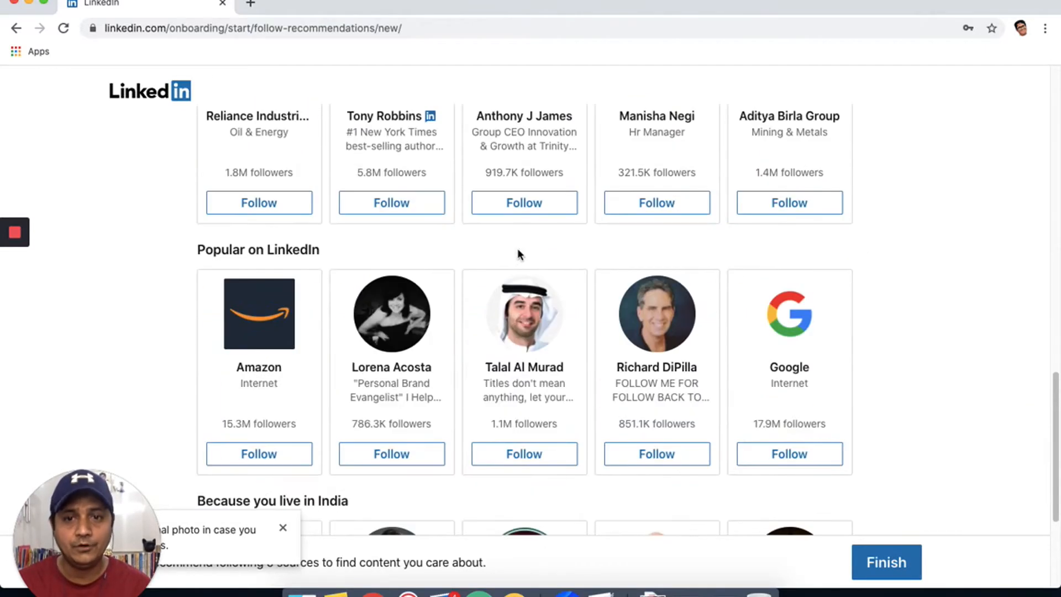
scroll(482, 228, up, 1)
scroll(358, 287, down, 7)
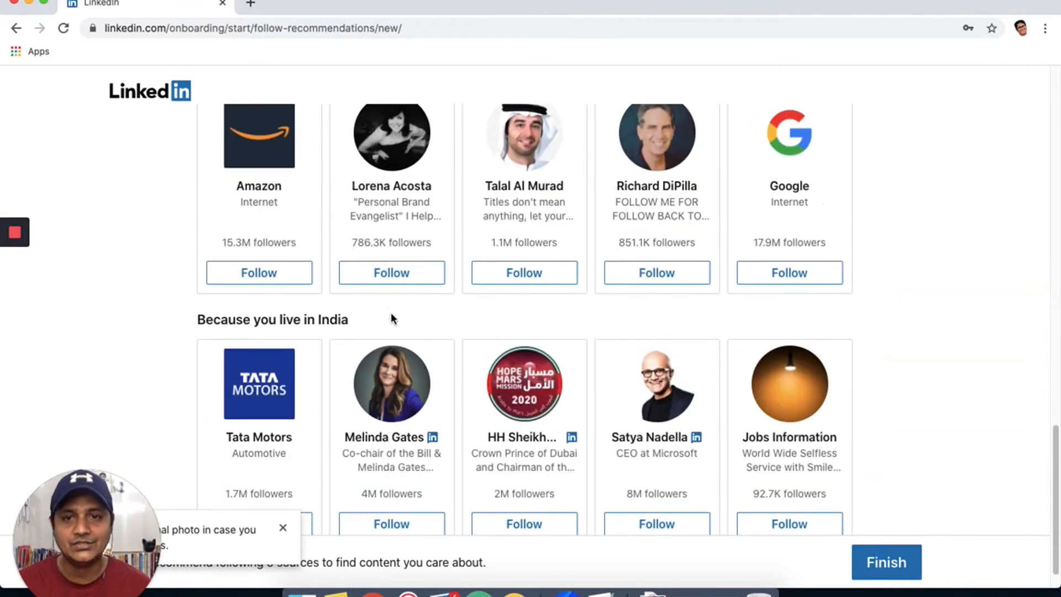
scroll(373, 379, down, 1)
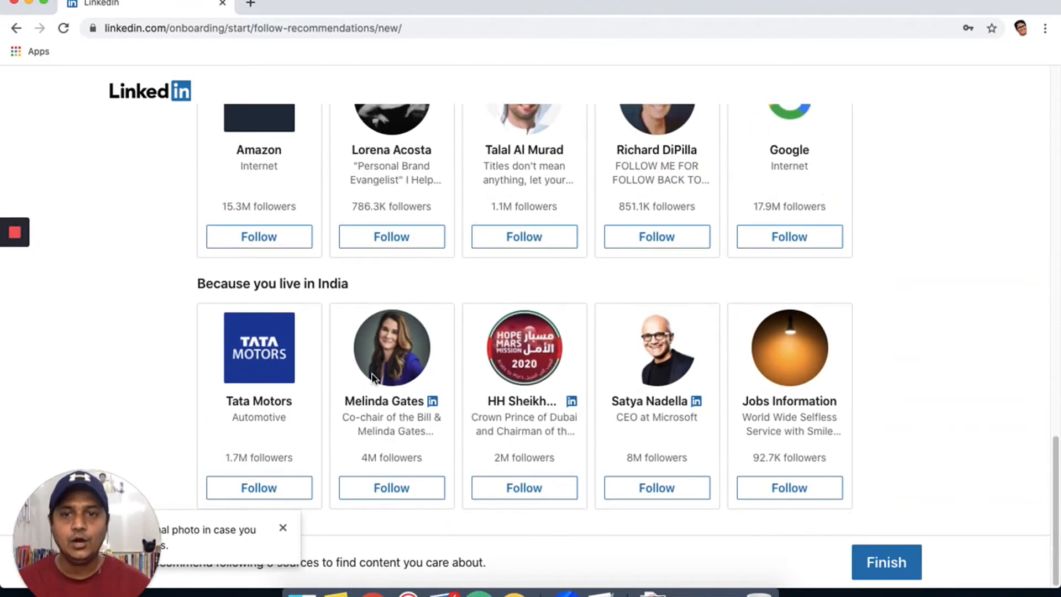
- Follow Nestlé and Unilever from the Food & Beverages industry recommendations
scroll(374, 380, up, 3)
scroll(372, 376, up, 20)
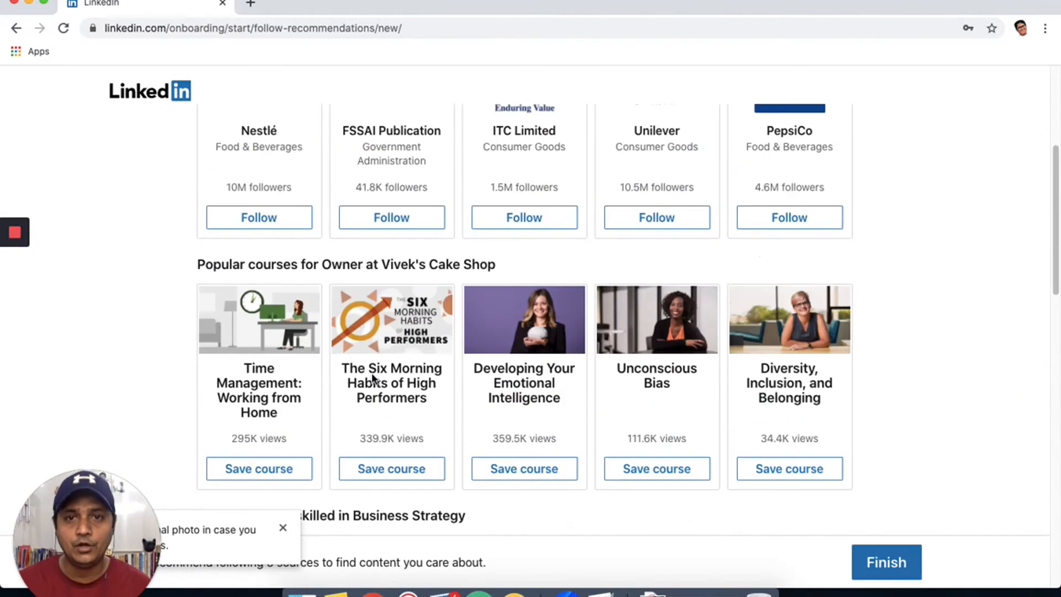
scroll(371, 372, up, 4)
click(266, 380)
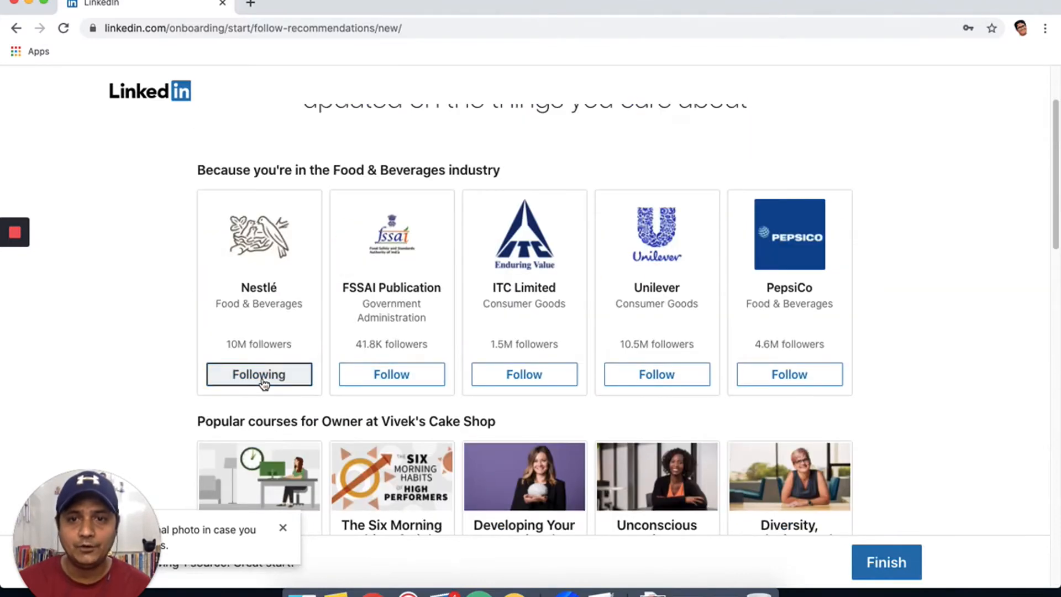
scroll(884, 329, down, 1)
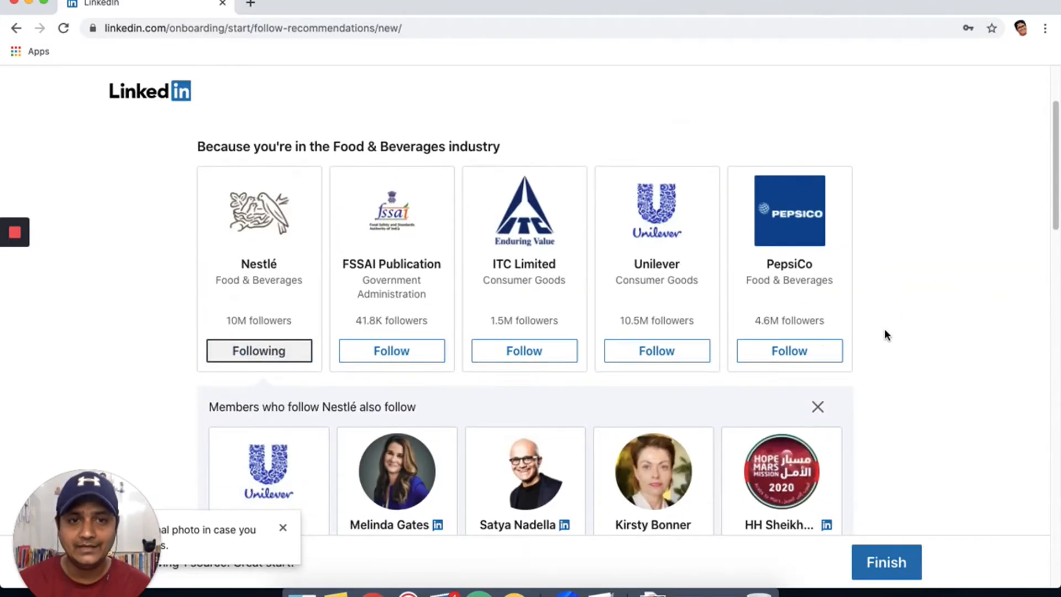
click(672, 357)
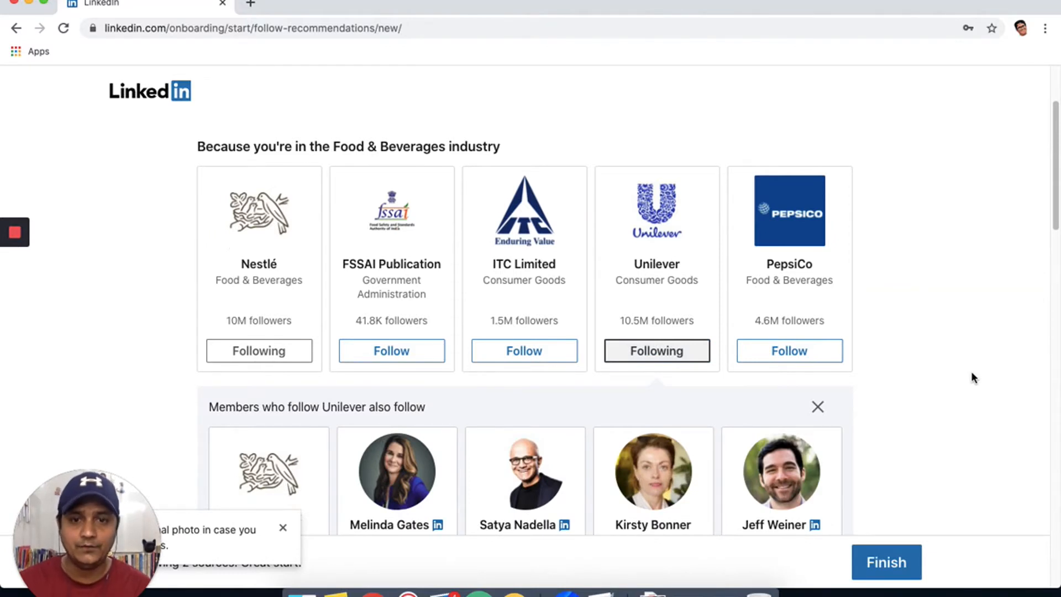
- Follow Jeff Weiner and Satya Nadella from the suggestions related to Unilever, and finish the onboarding
scroll(972, 378, down, 4)
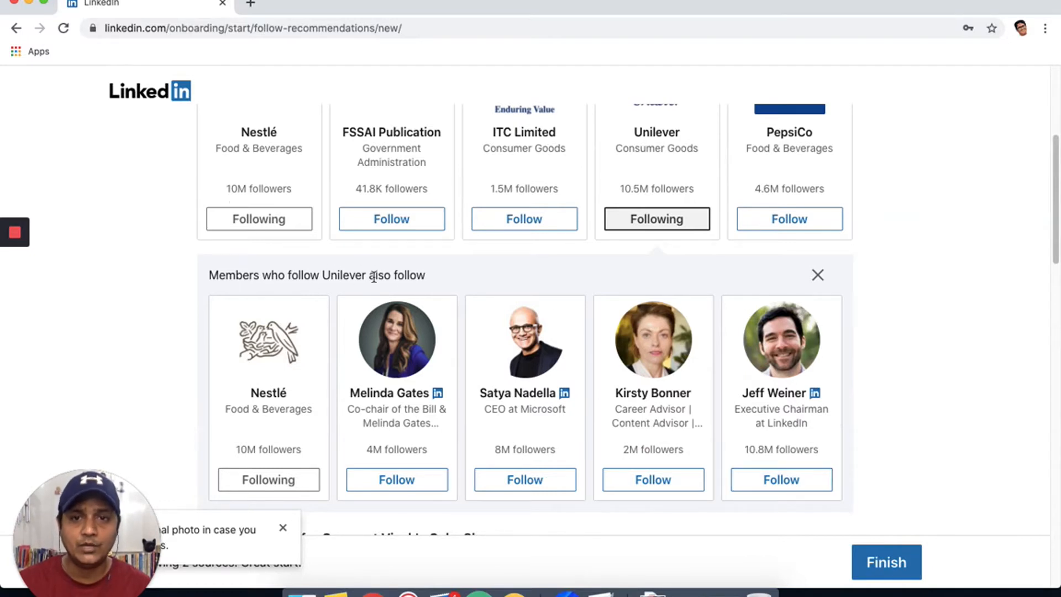
click(761, 483)
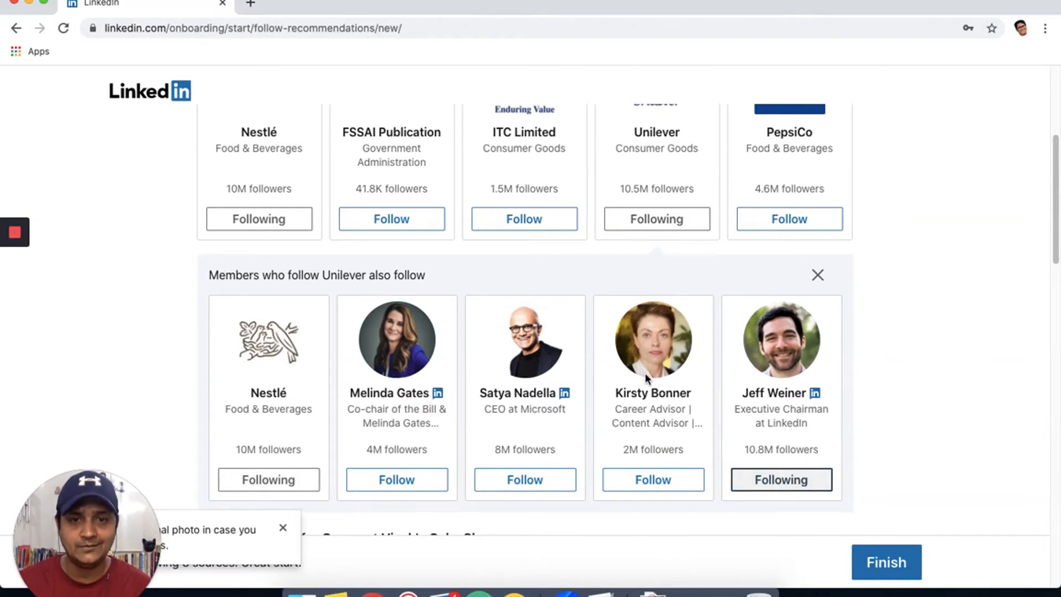
click(533, 482)
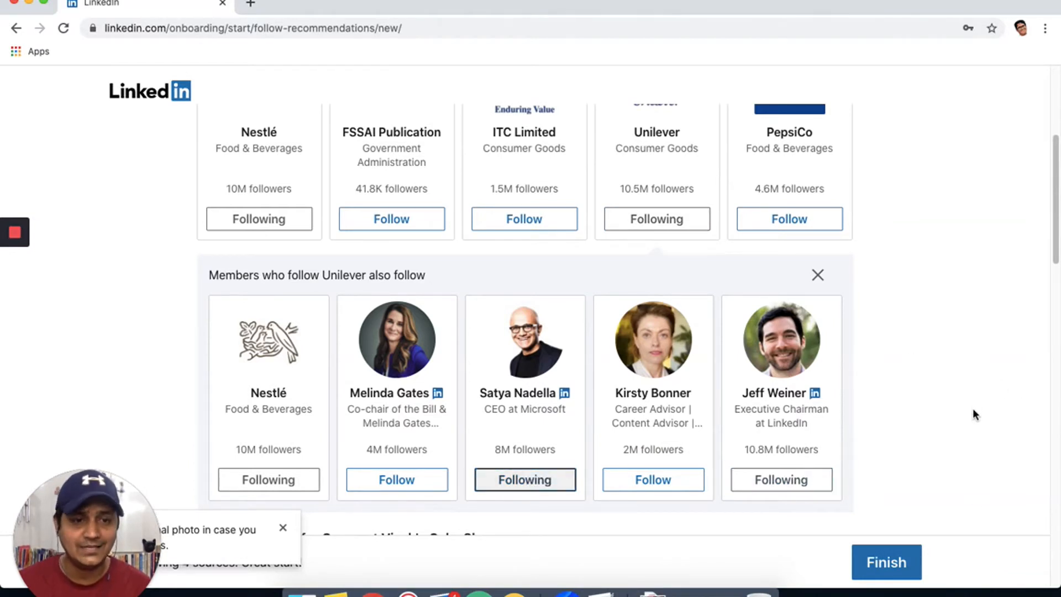
click(890, 562)
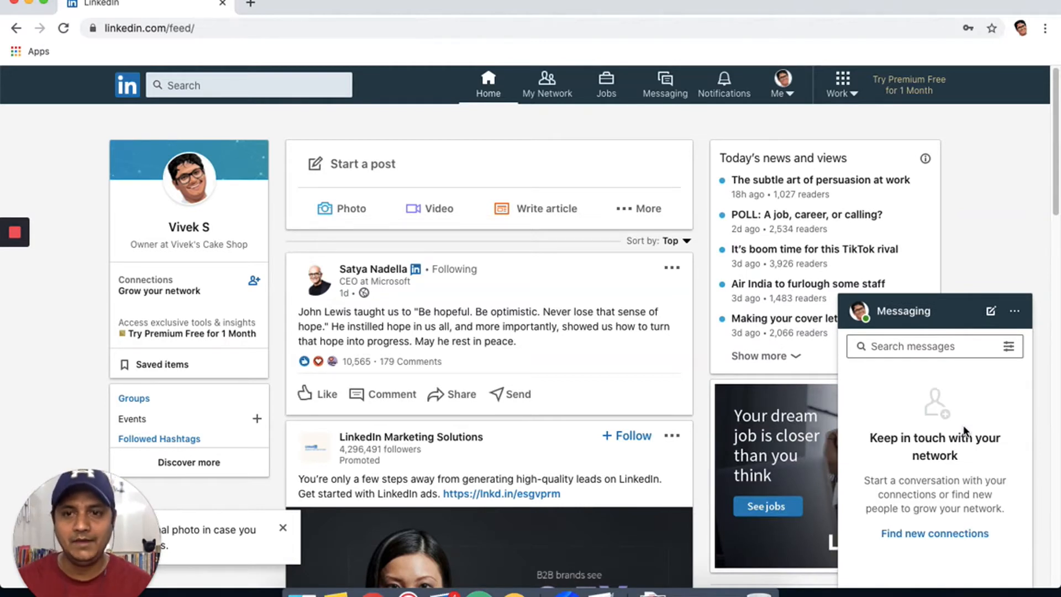
- Open the account's own profile page and look over its intro, profile strength and dashboard sections
click(788, 97)
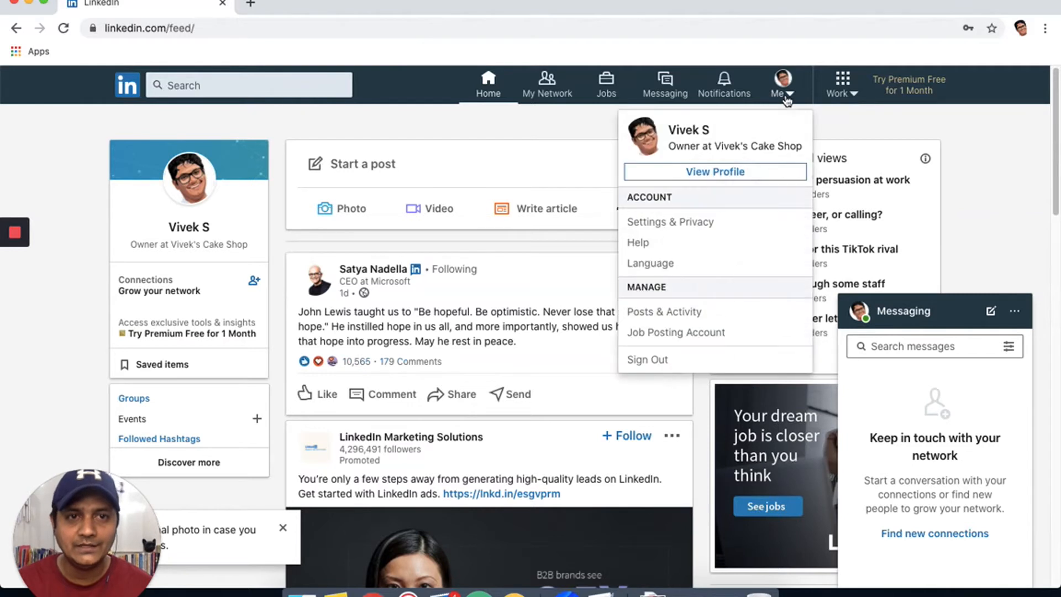
click(730, 173)
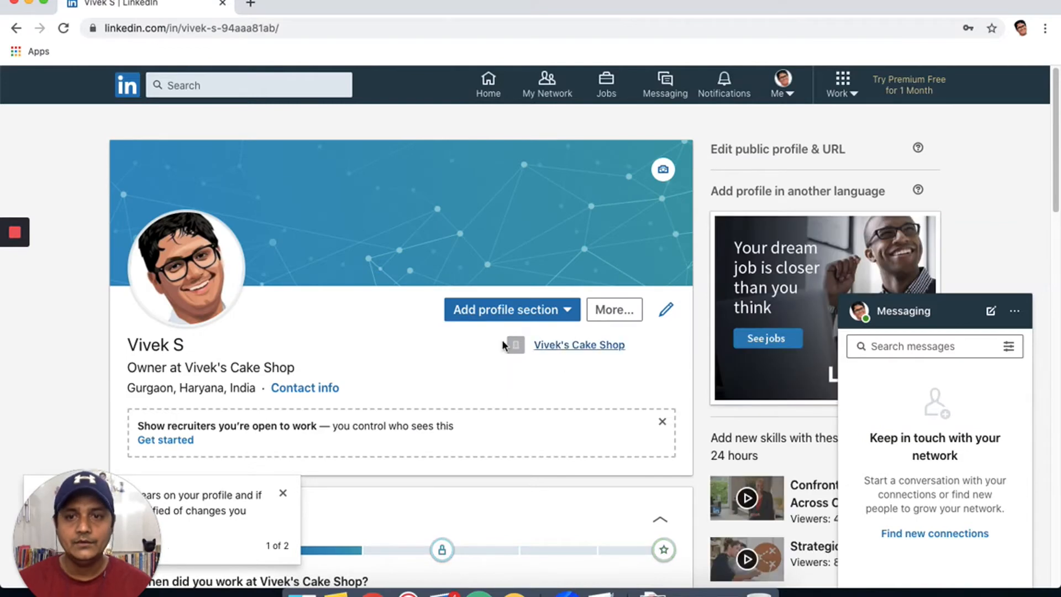
scroll(365, 365, down, 3)
scroll(356, 358, down, 5)
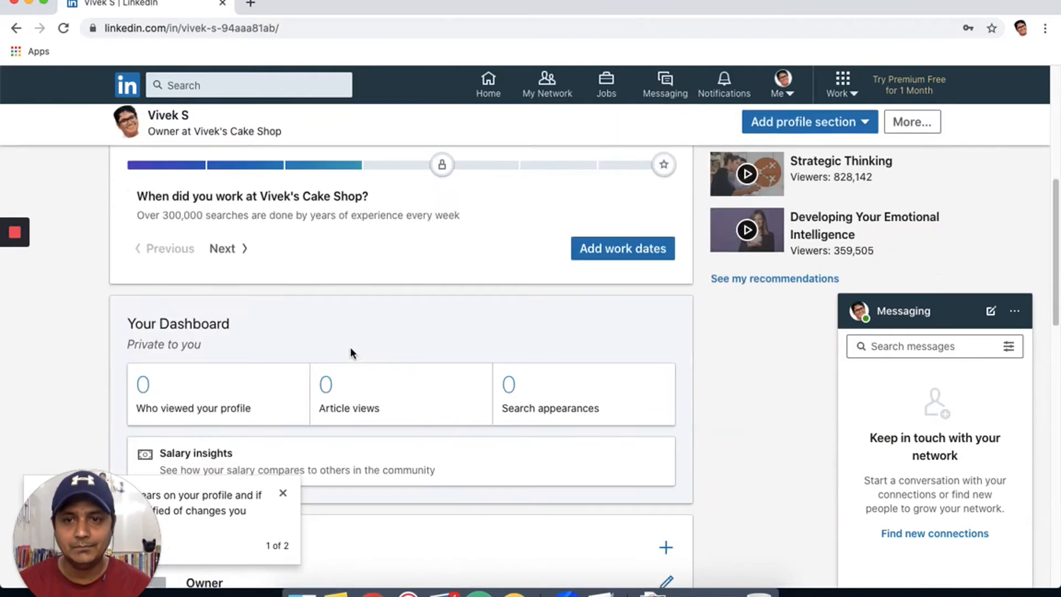
scroll(351, 351, up, 2)
scroll(352, 354, up, 1)
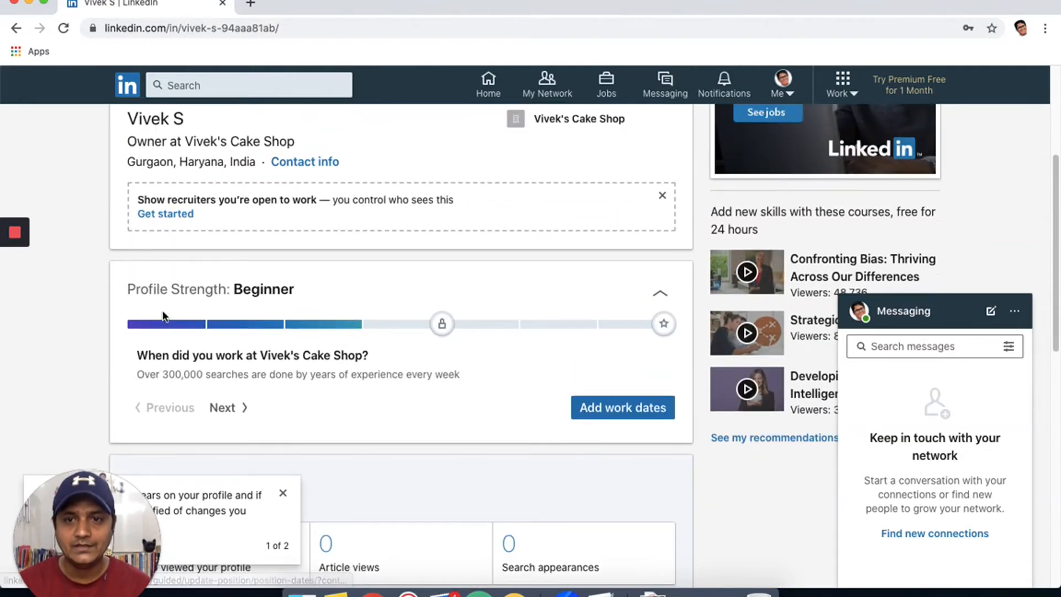
scroll(266, 315, up, 2)
scroll(272, 326, up, 1)
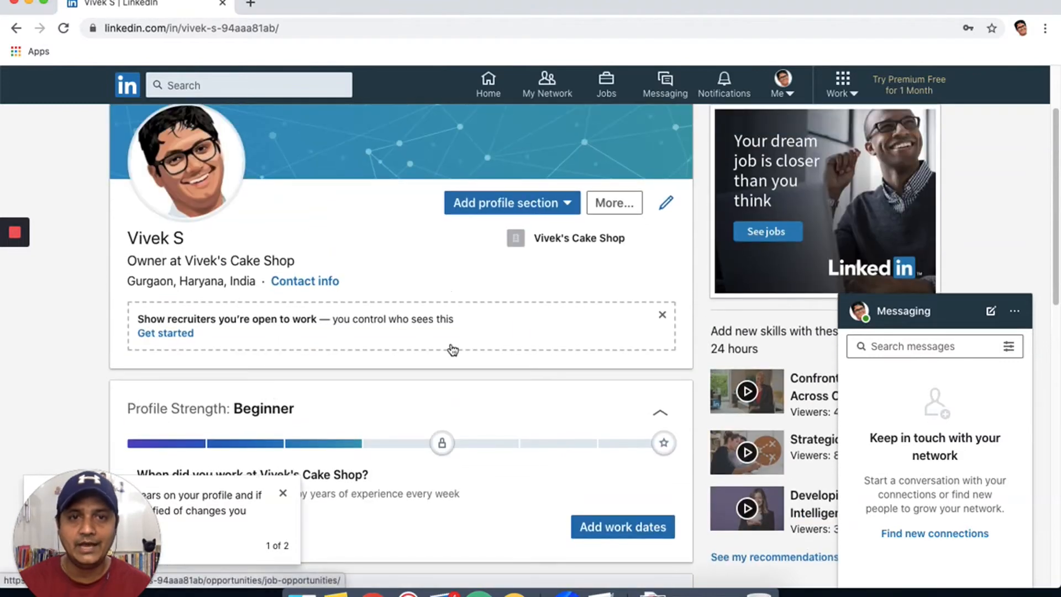
scroll(451, 350, up, 3)
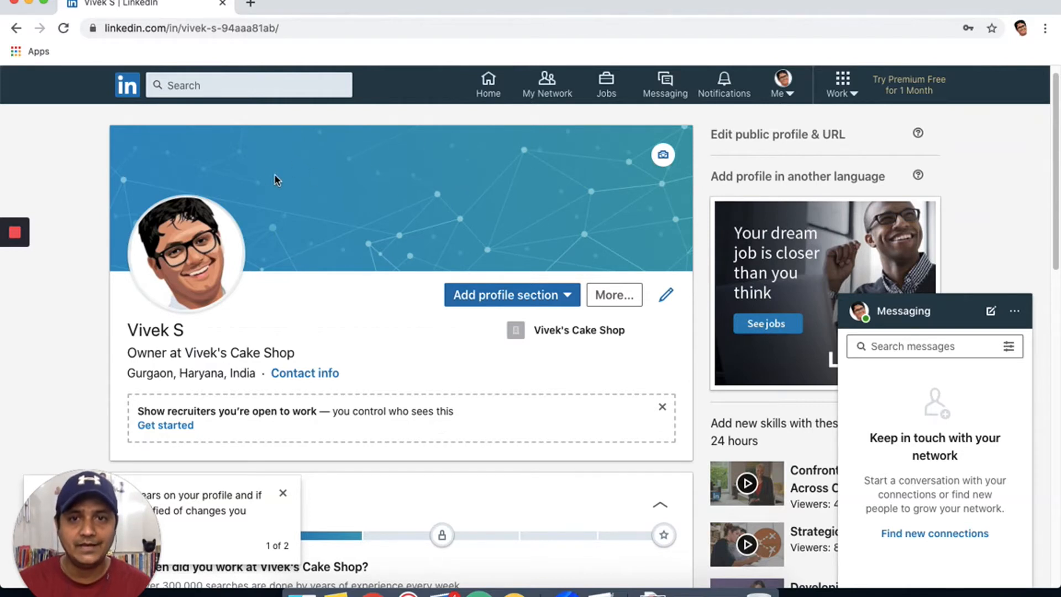
- Upload the blueberries-cake chocolate JPG from the Downloads folder as the profile's background photo
click(663, 156)
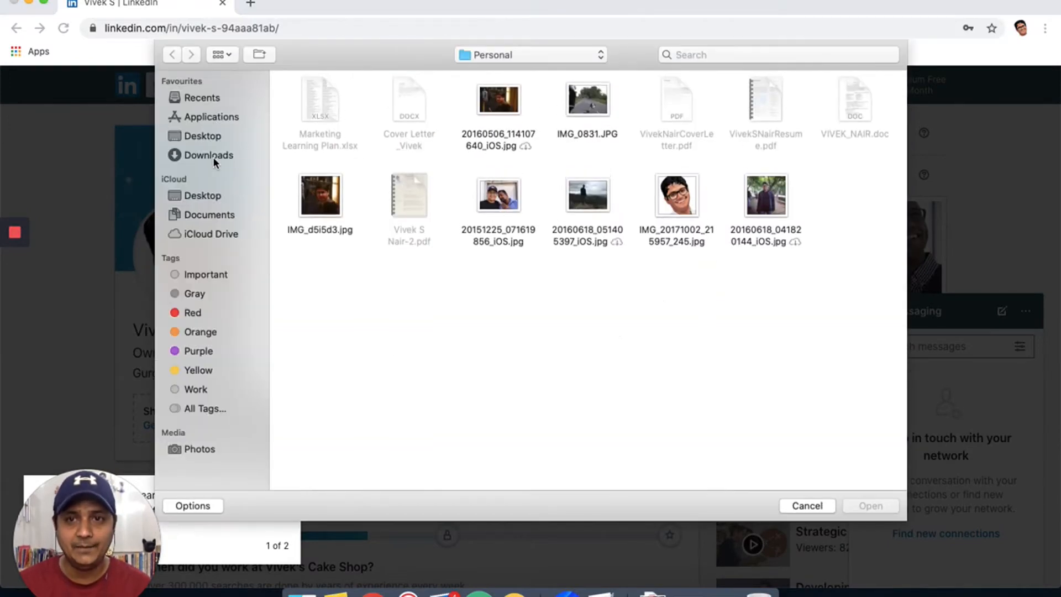
click(213, 157)
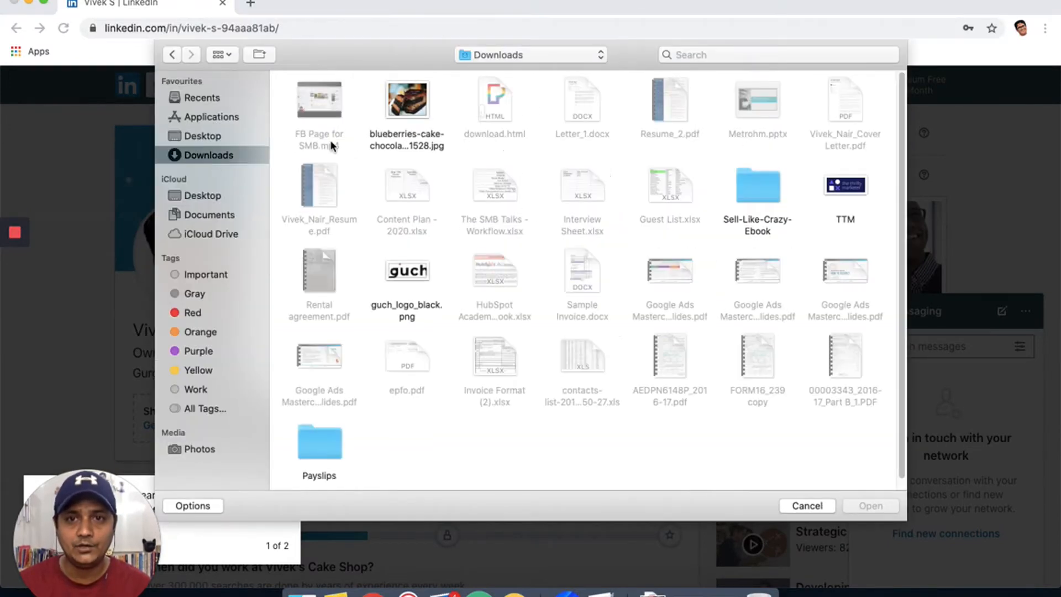
click(396, 114)
click(860, 507)
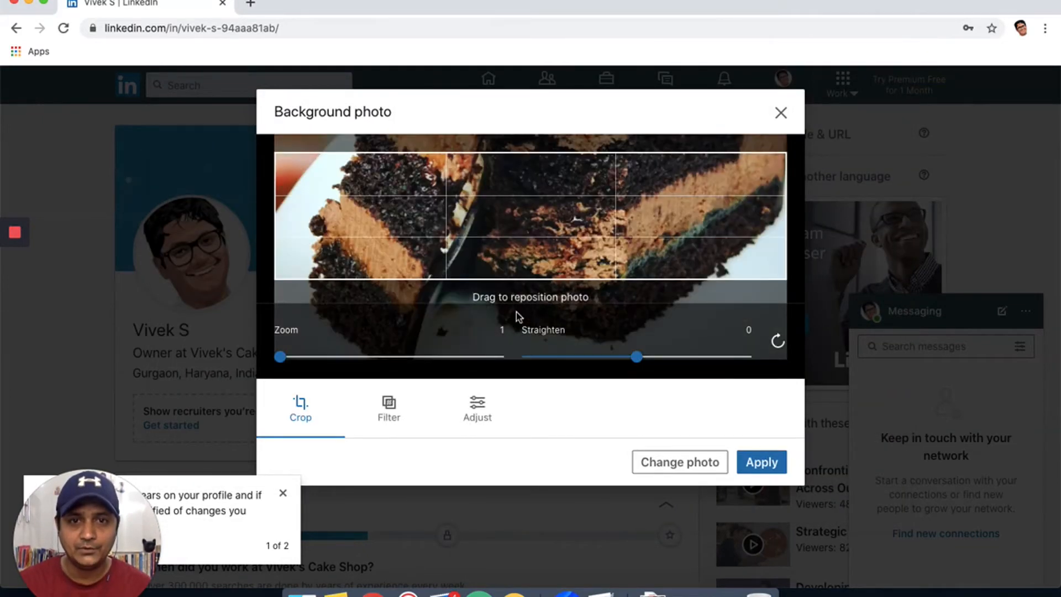
- Try to reposition the cake photo within the crop frame, and apply it as the background with zoom 1 and straighten 0
double_click(493, 202)
drag(503, 243, 595, 237)
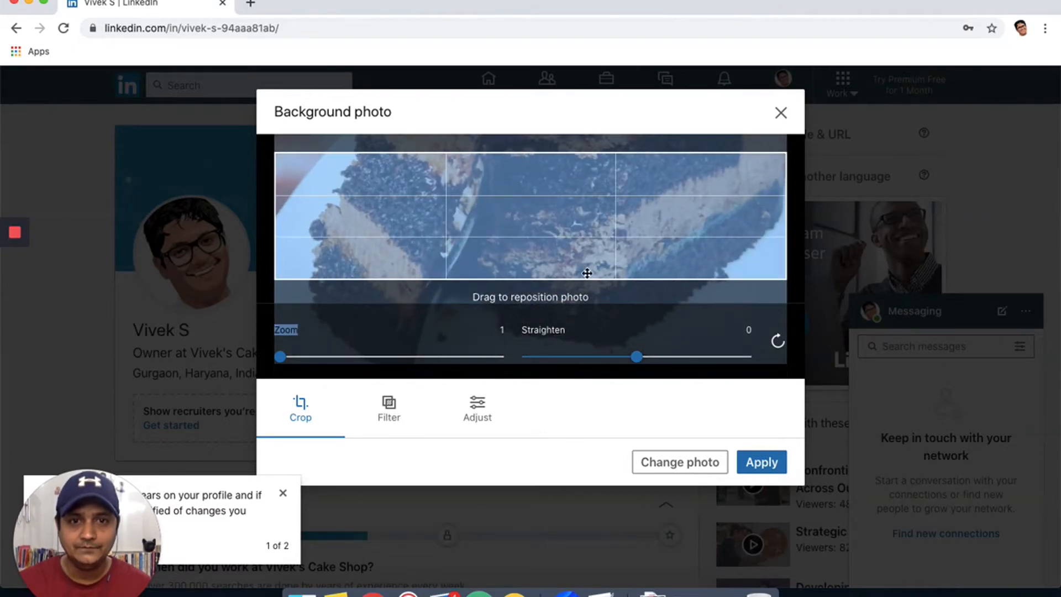
click(395, 303)
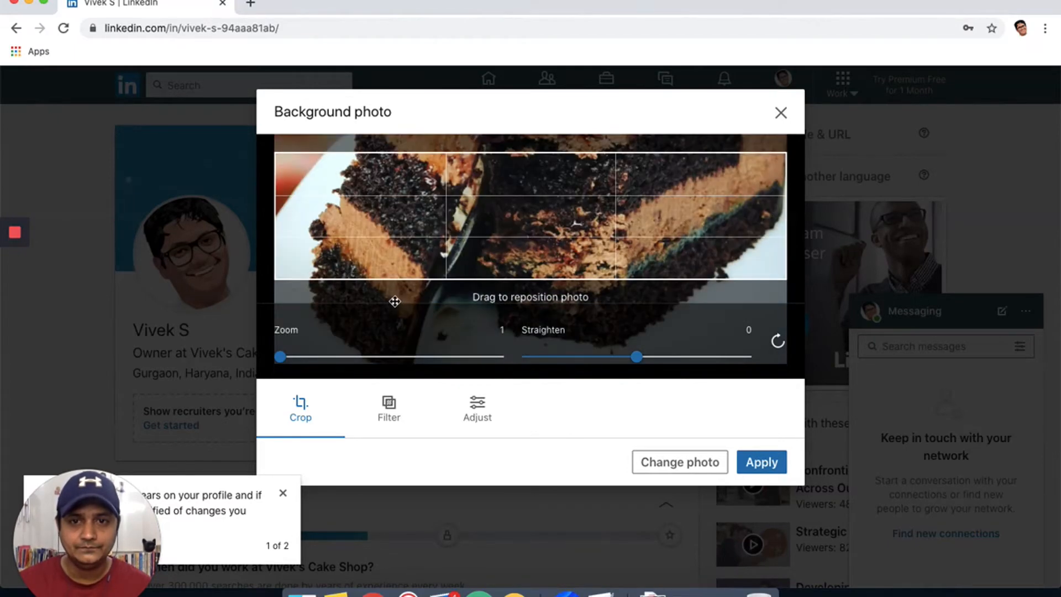
click(762, 462)
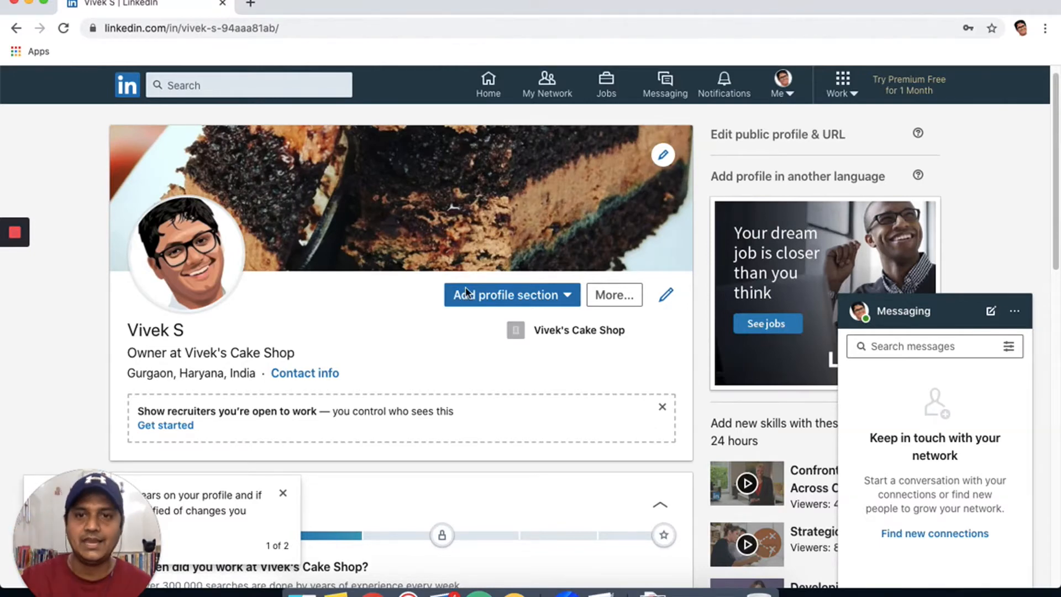
- Open the profile's intro for editing and bring up its contact info form
scroll(457, 369, down, 5)
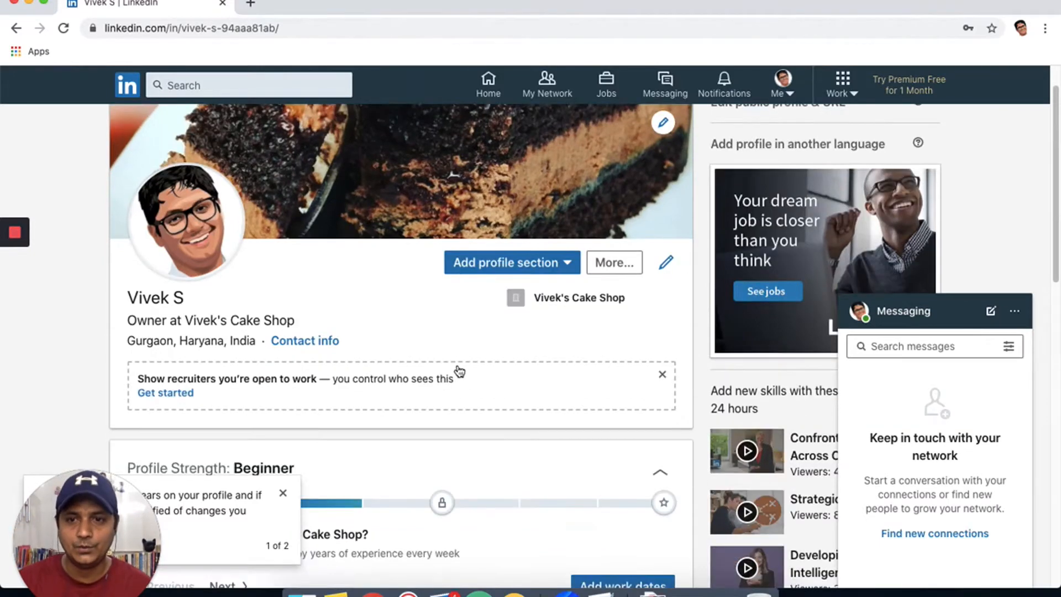
scroll(458, 369, up, 3)
scroll(457, 363, up, 3)
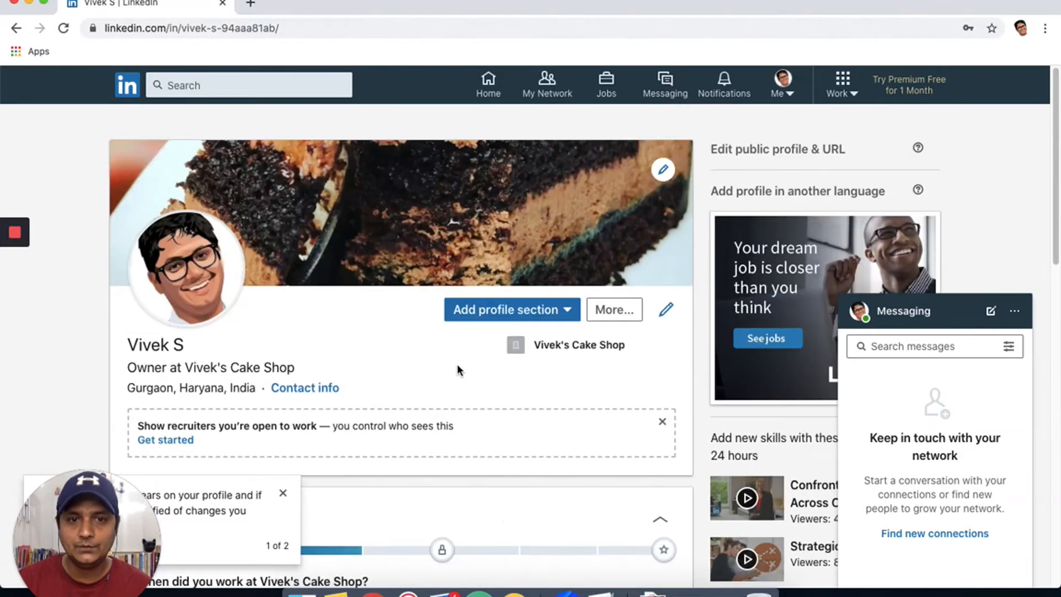
click(668, 311)
scroll(472, 432, down, 5)
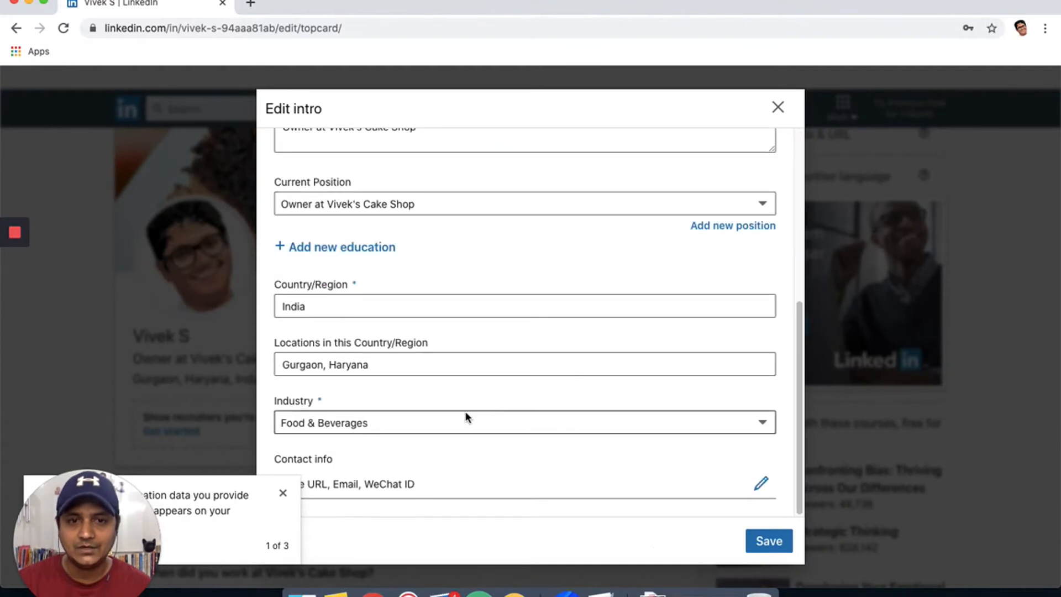
click(761, 483)
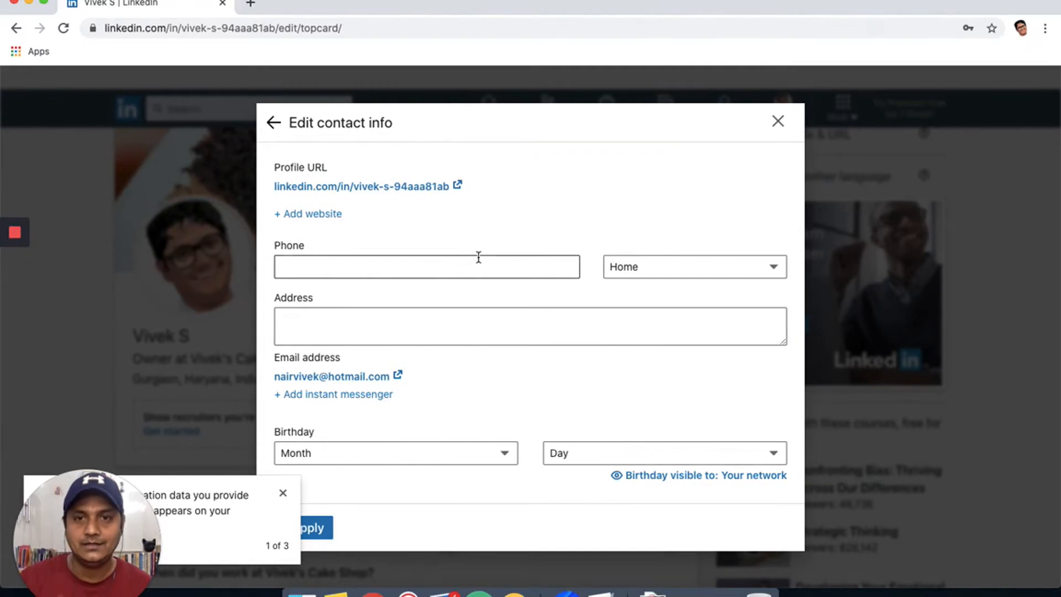
click(303, 215)
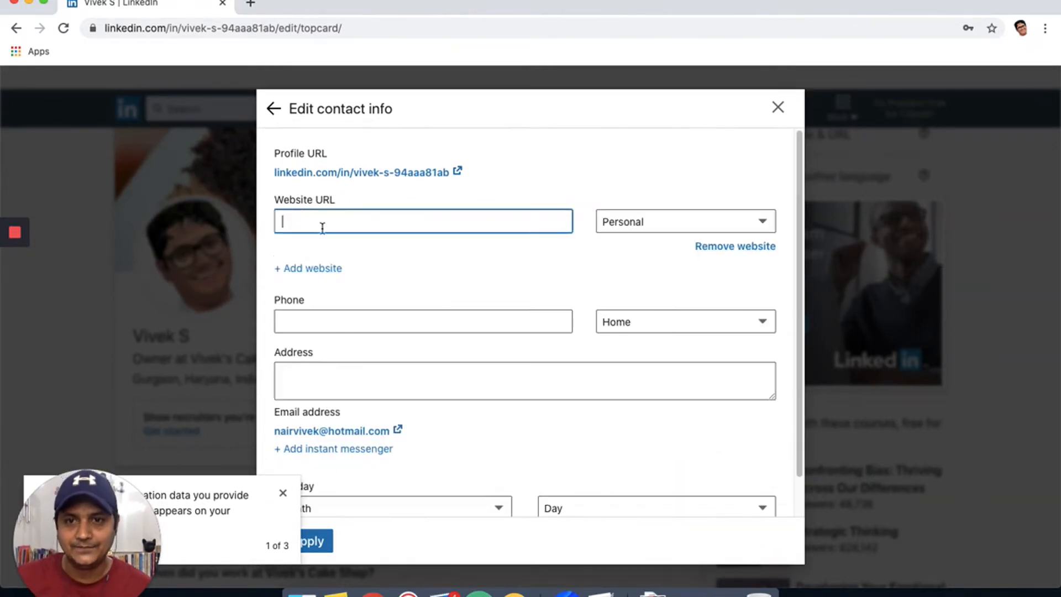
text(www)
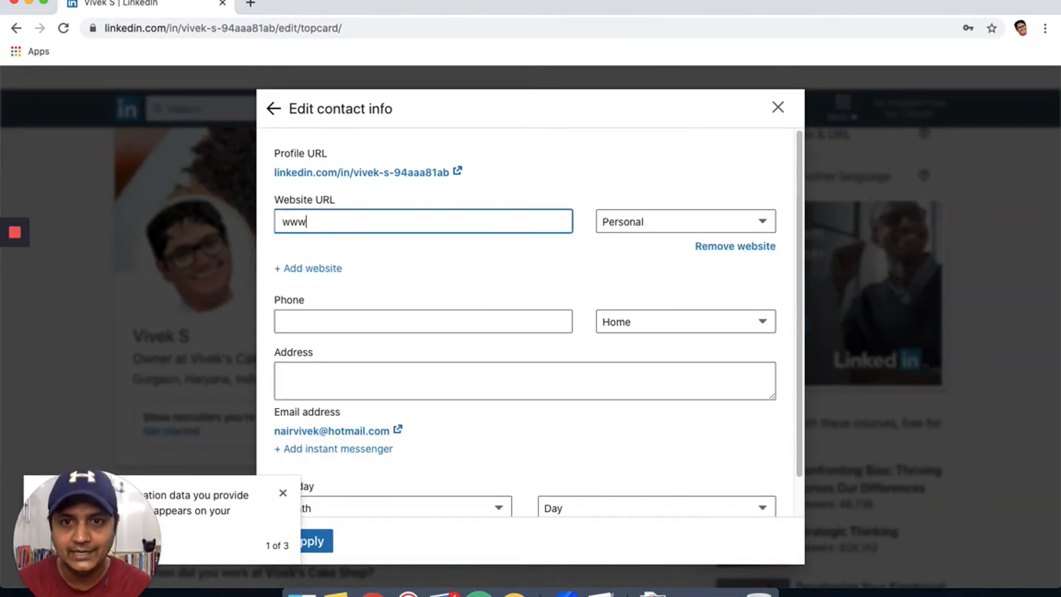
text(.viveksc)
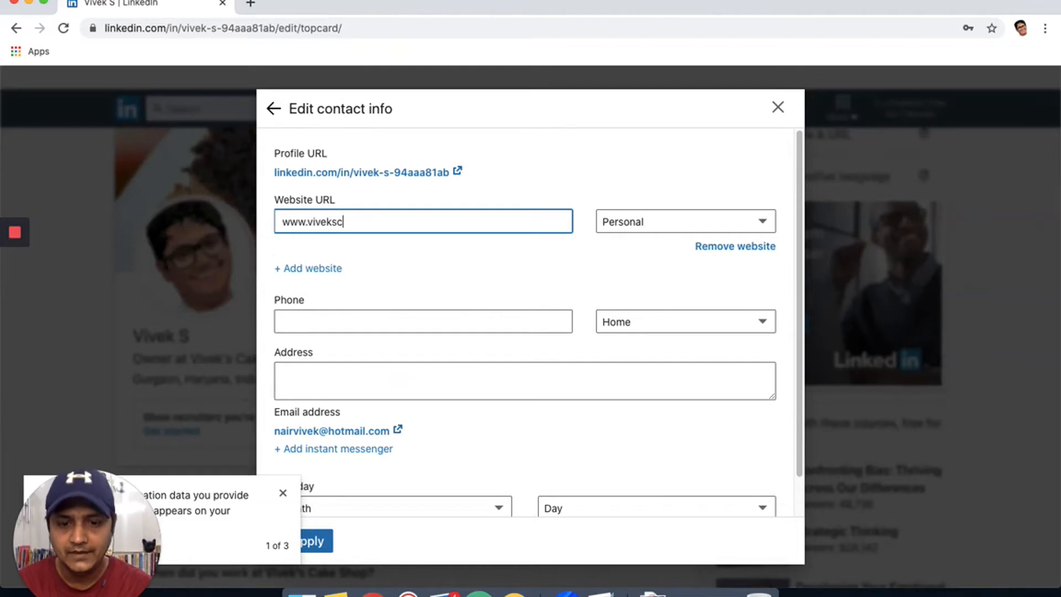
text(akeshop.com)
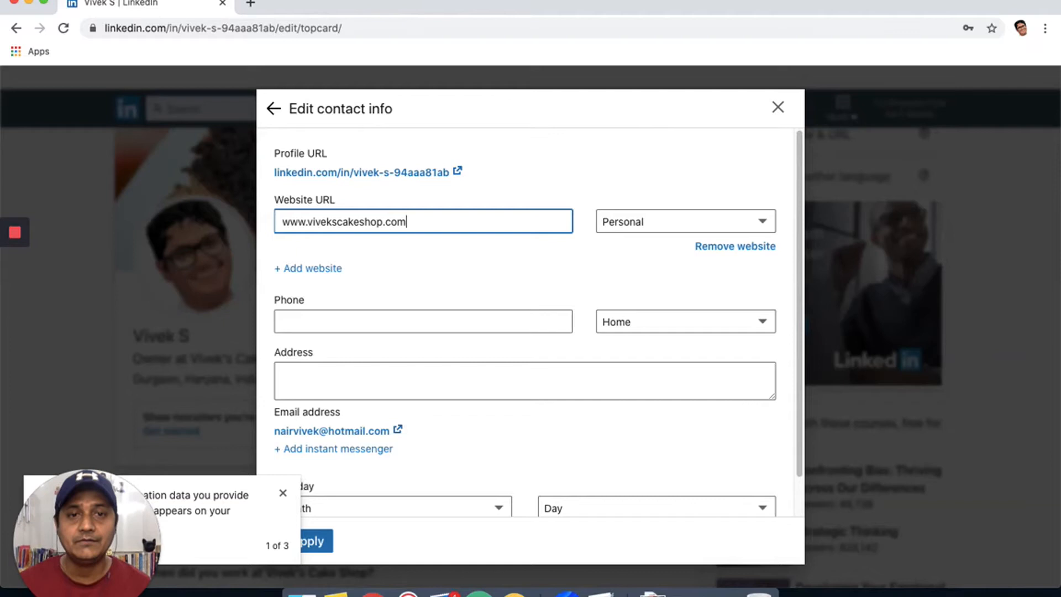
click(616, 223)
click(627, 235)
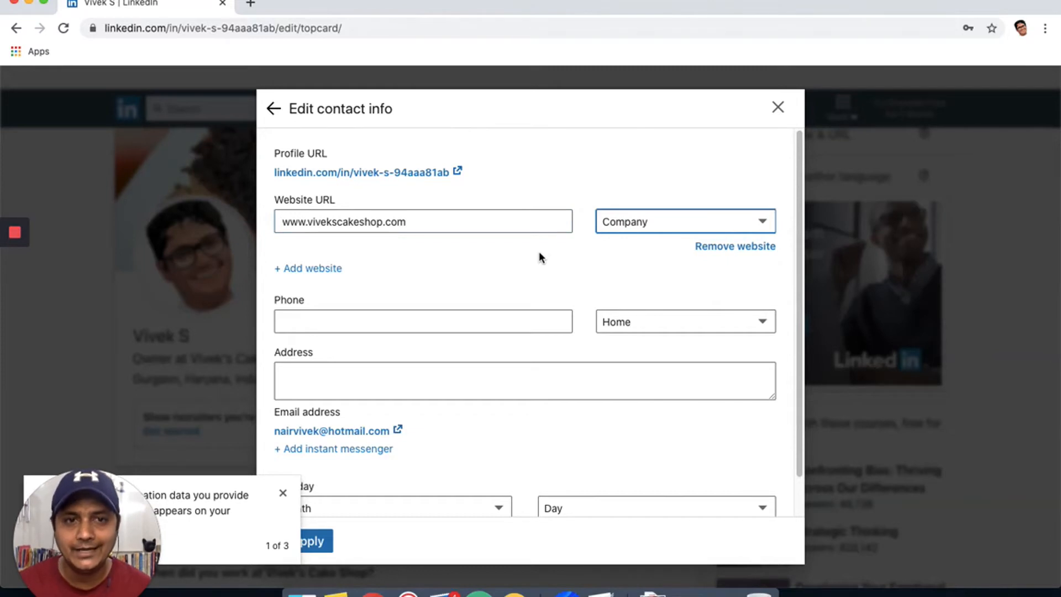
click(651, 222)
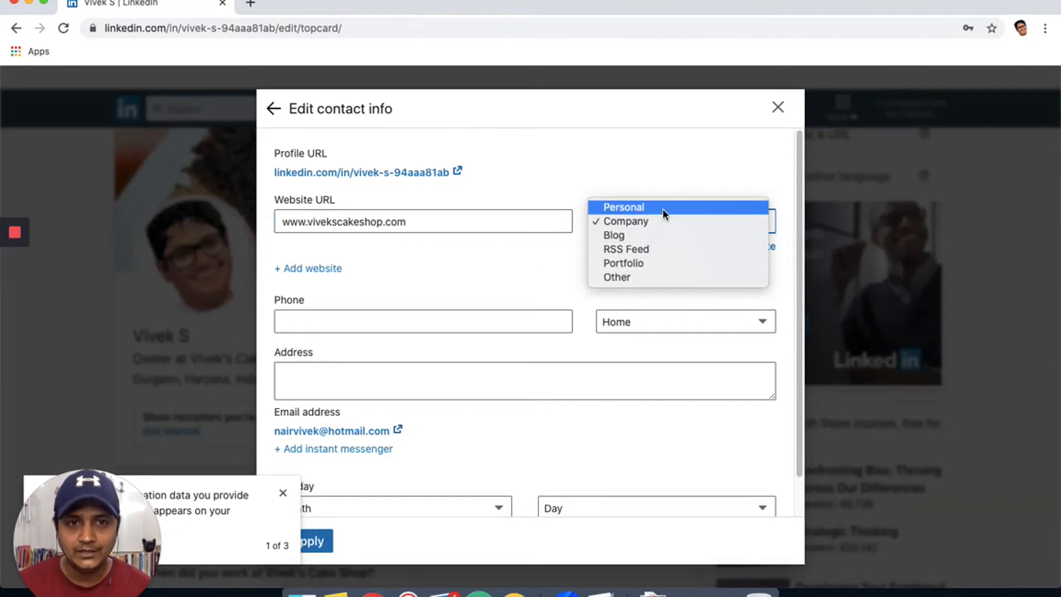
click(637, 220)
- Enter the phone number in the contact info and set its type to Work
click(399, 320)
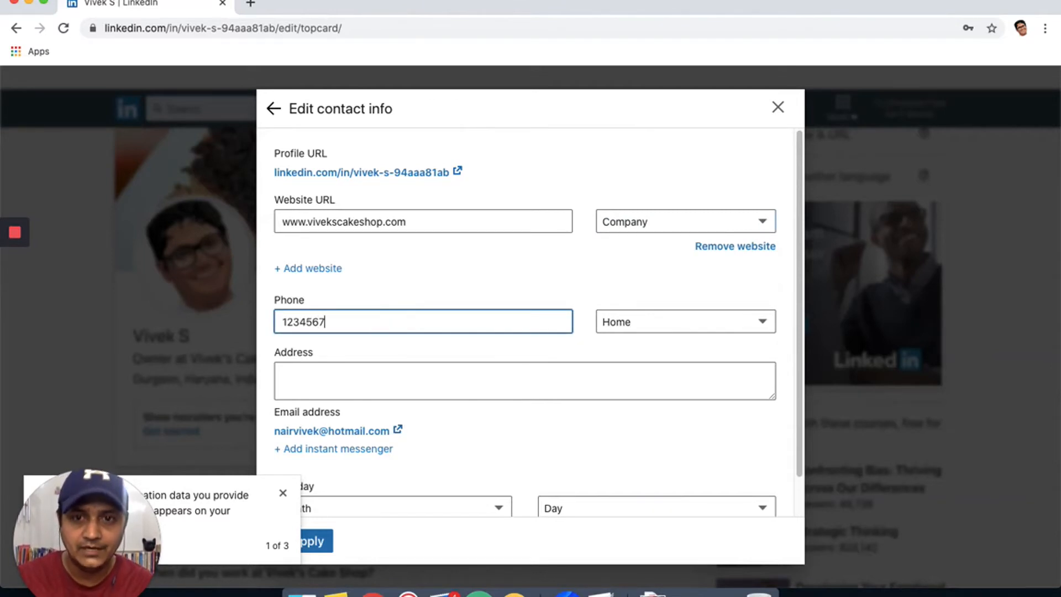
click(656, 326)
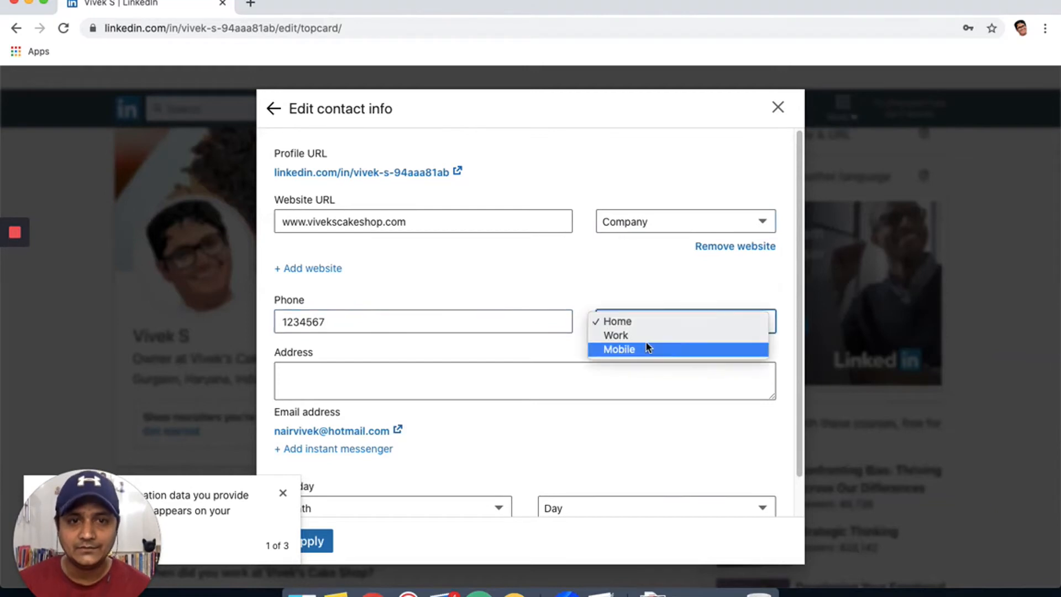
click(648, 349)
click(651, 328)
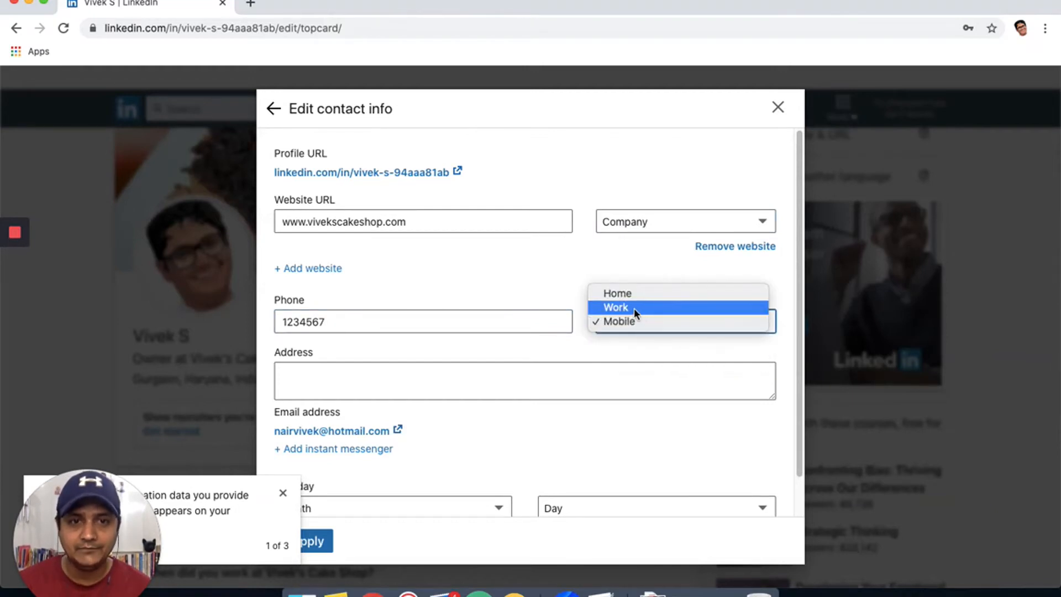
click(639, 308)
- Fill in the business's postal address in the contact info
scroll(411, 365, down, 1)
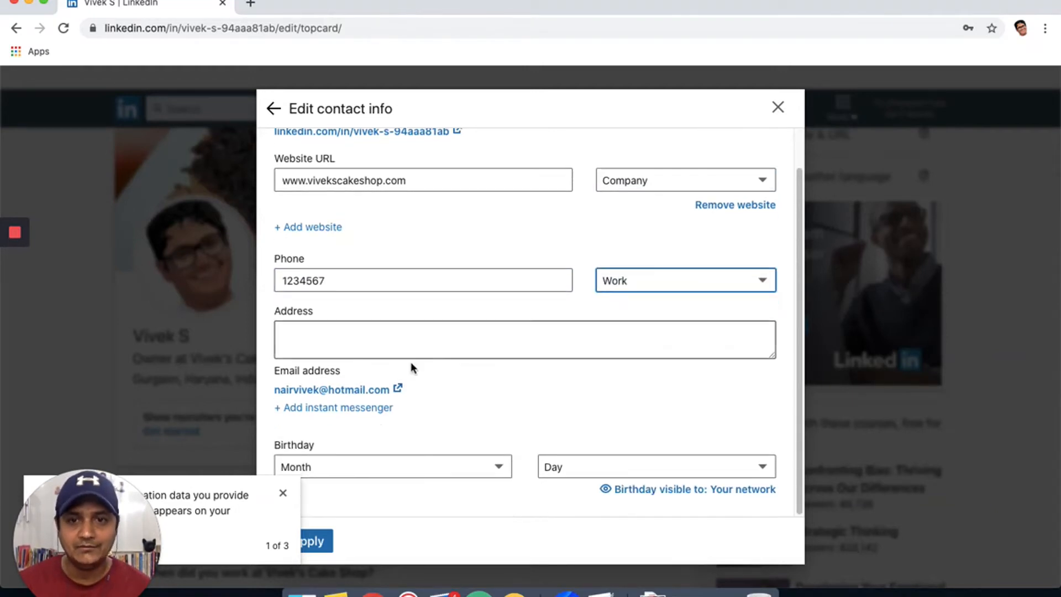
click(370, 346)
text(Cy)
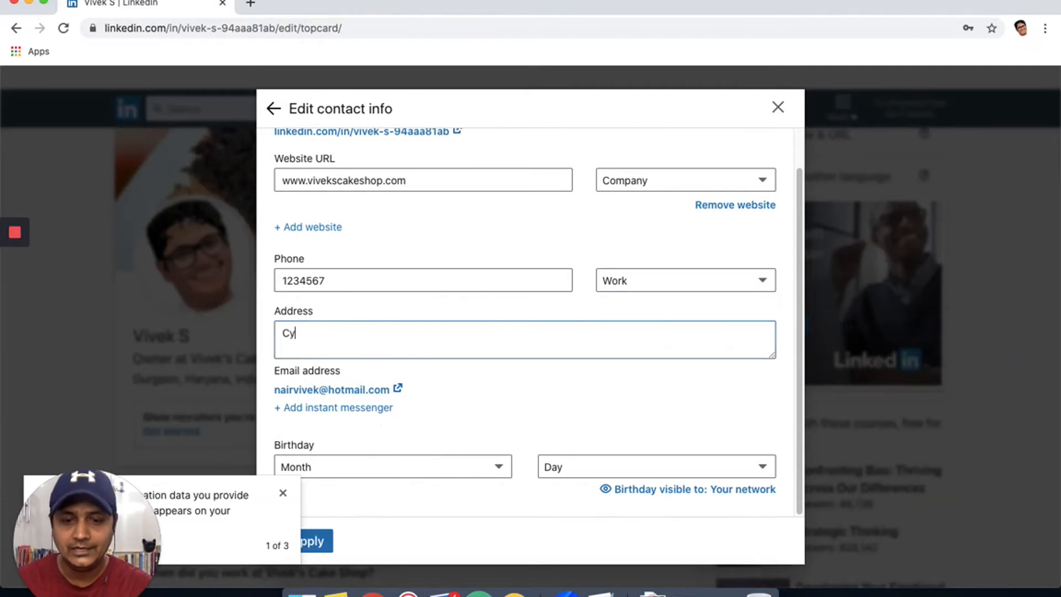
text(berhub)
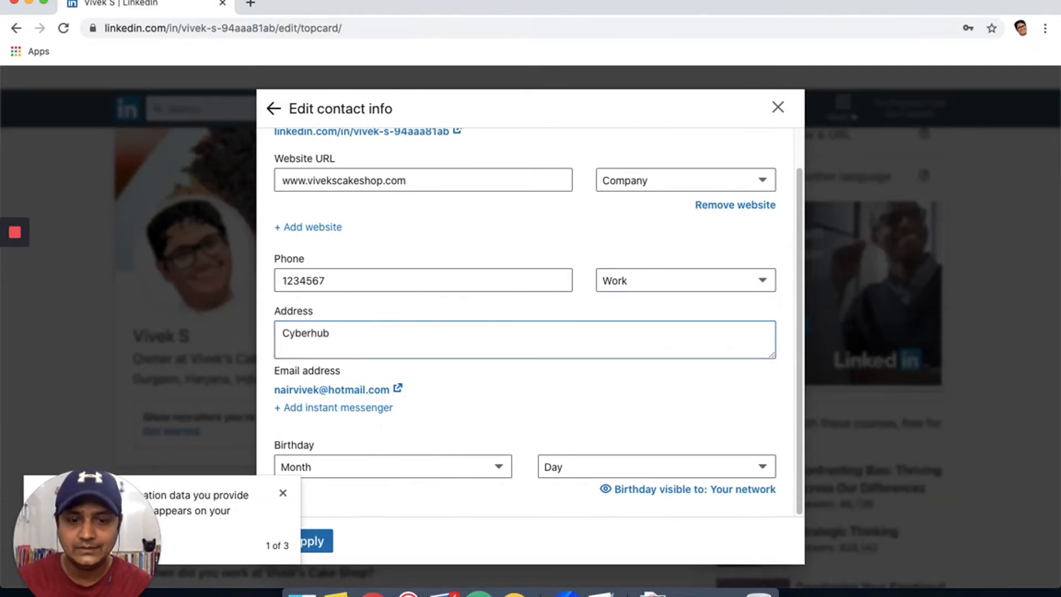
text(, Gur)
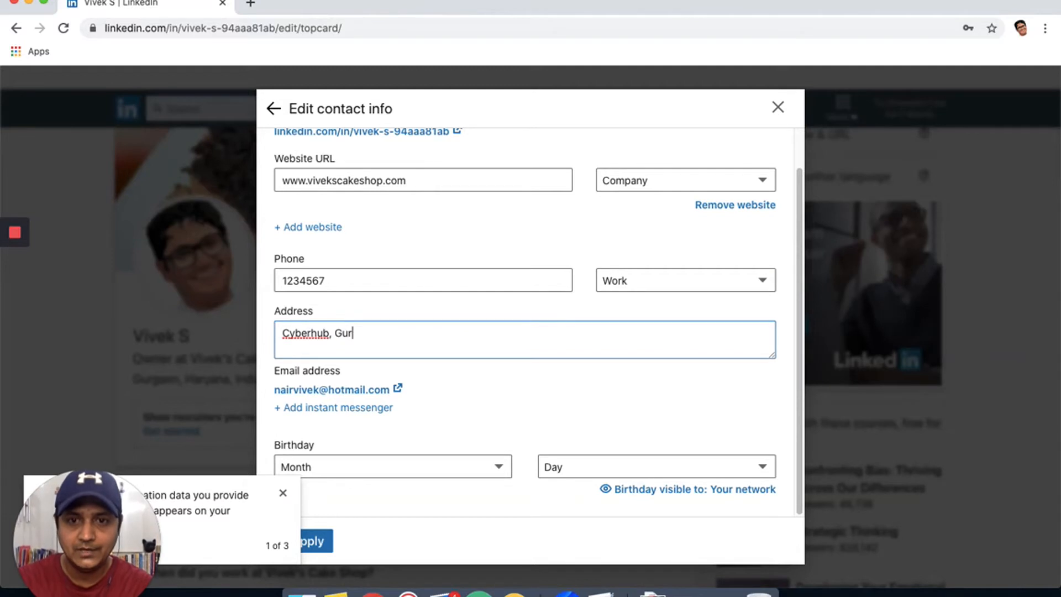
text(gaon, Haryana)
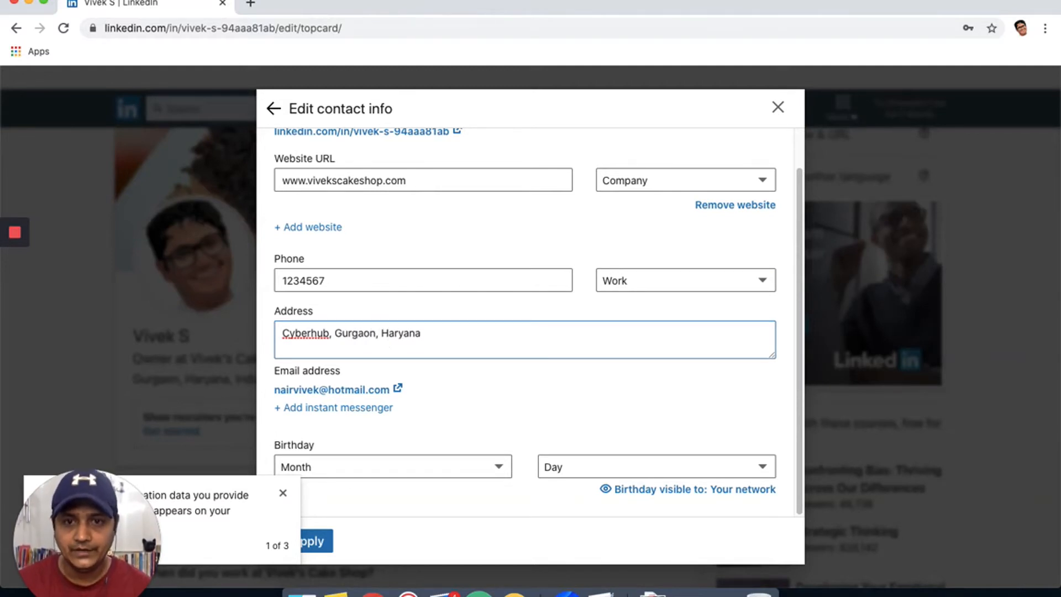
- Add two blank instant messenger entries to the contact info, one set to Skype and the other to Google Hangouts
scroll(495, 379, up, 1)
scroll(491, 378, down, 1)
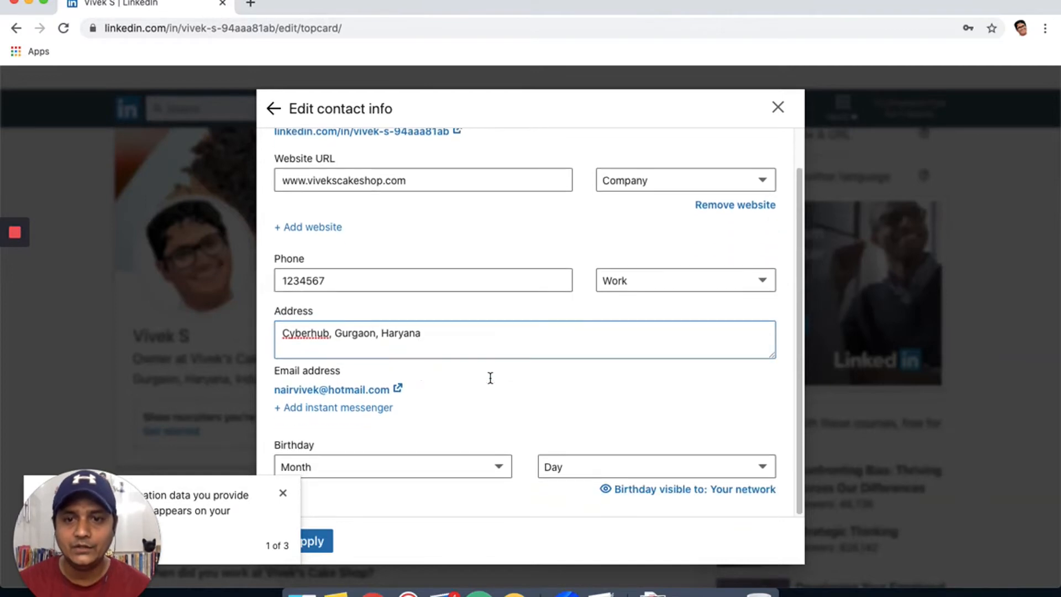
click(361, 410)
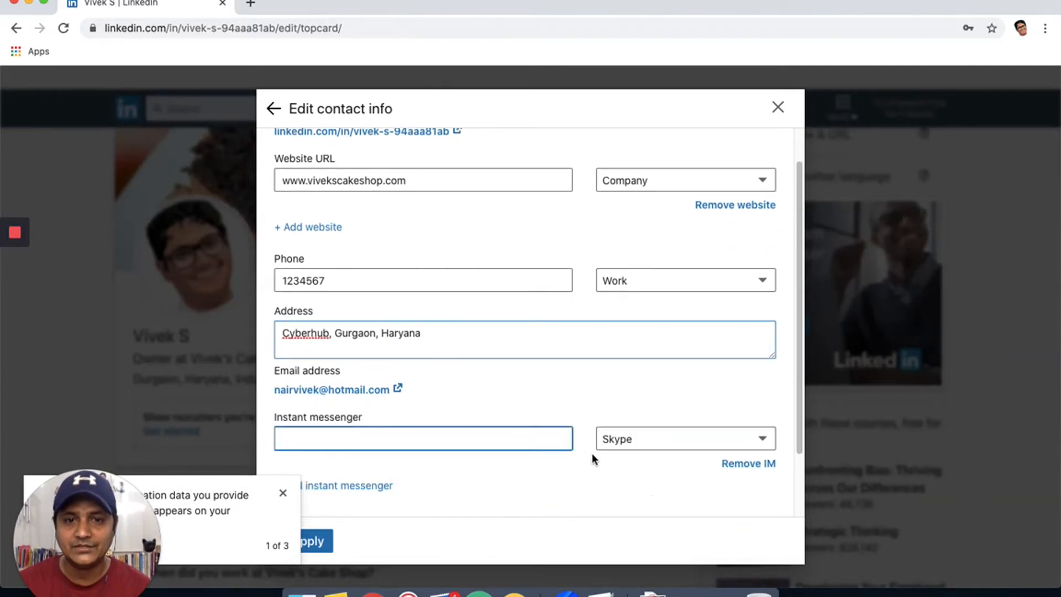
click(644, 440)
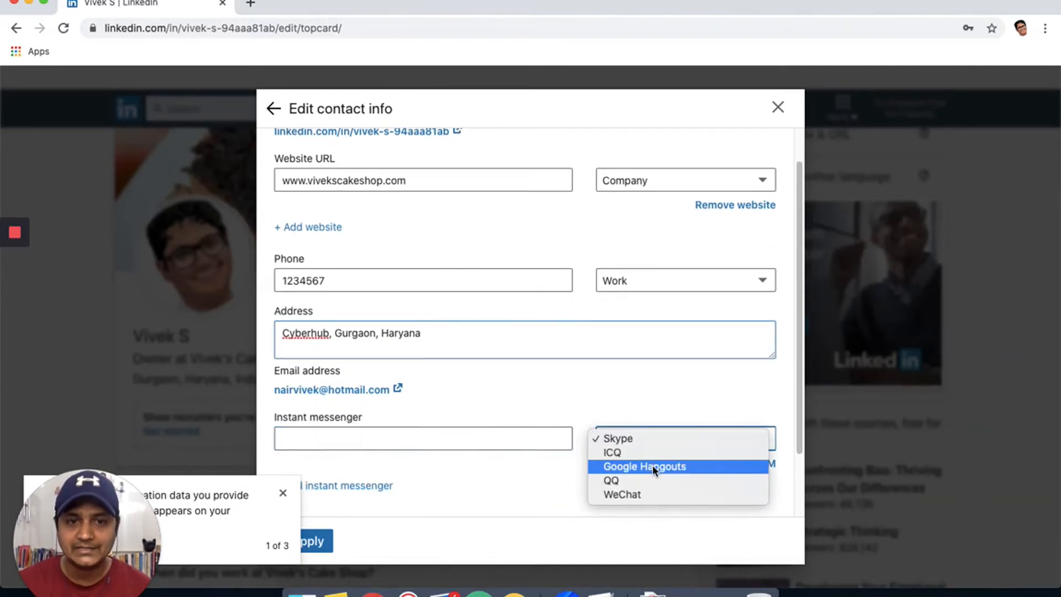
click(465, 407)
scroll(503, 382, down, 3)
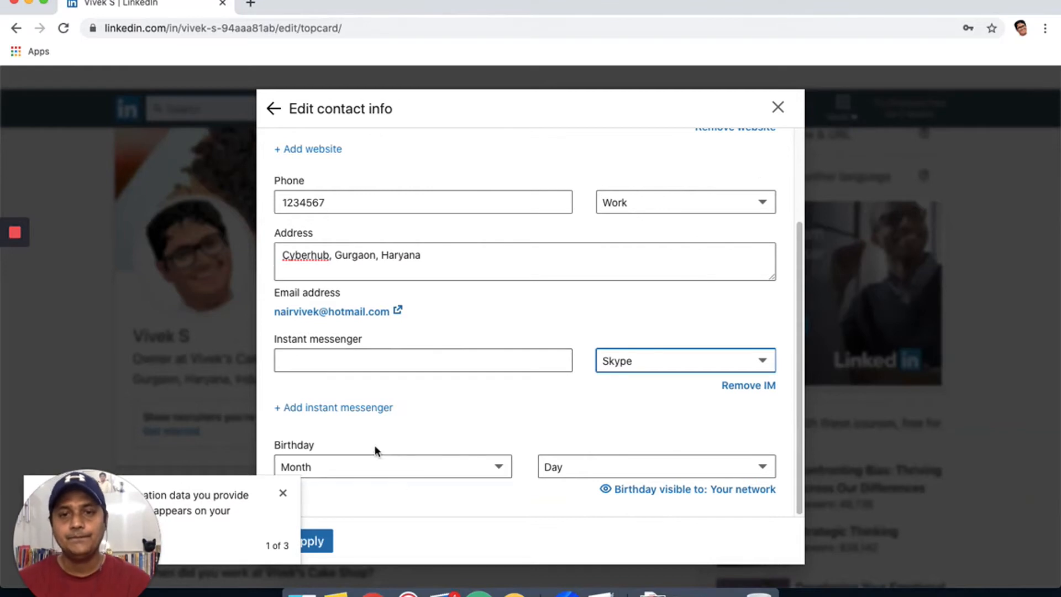
click(360, 408)
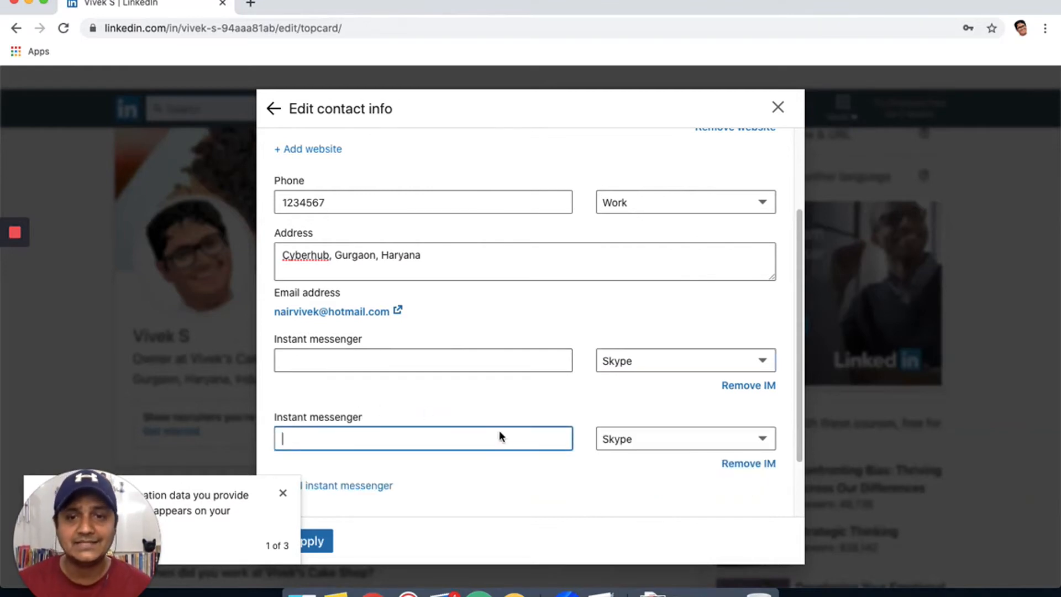
click(645, 439)
click(658, 474)
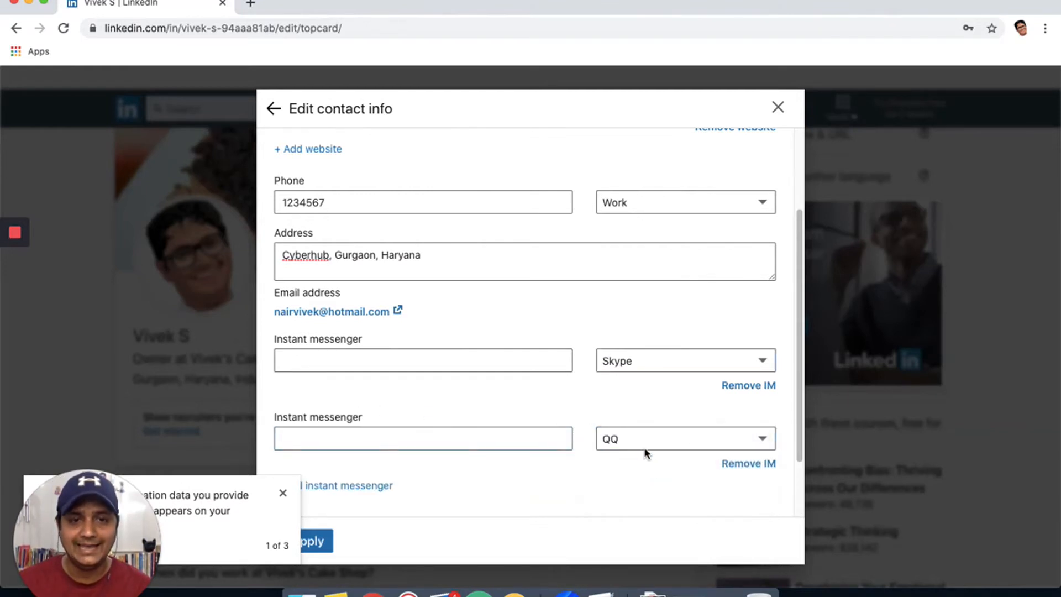
click(644, 447)
click(639, 423)
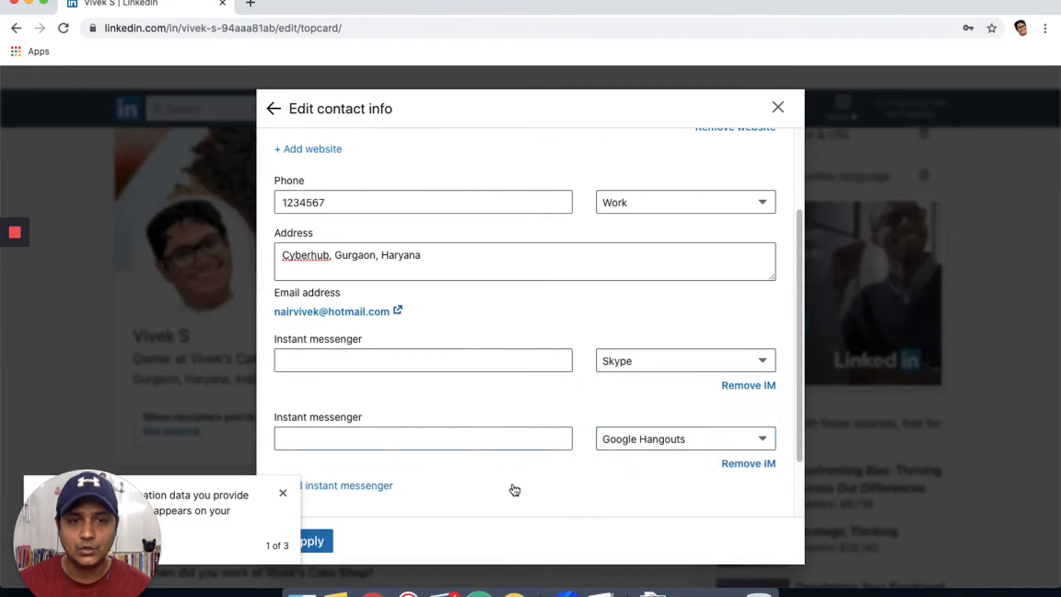
- Add one more blank instant messenger entry and remove all the messenger entries from the contact info
click(349, 485)
click(738, 429)
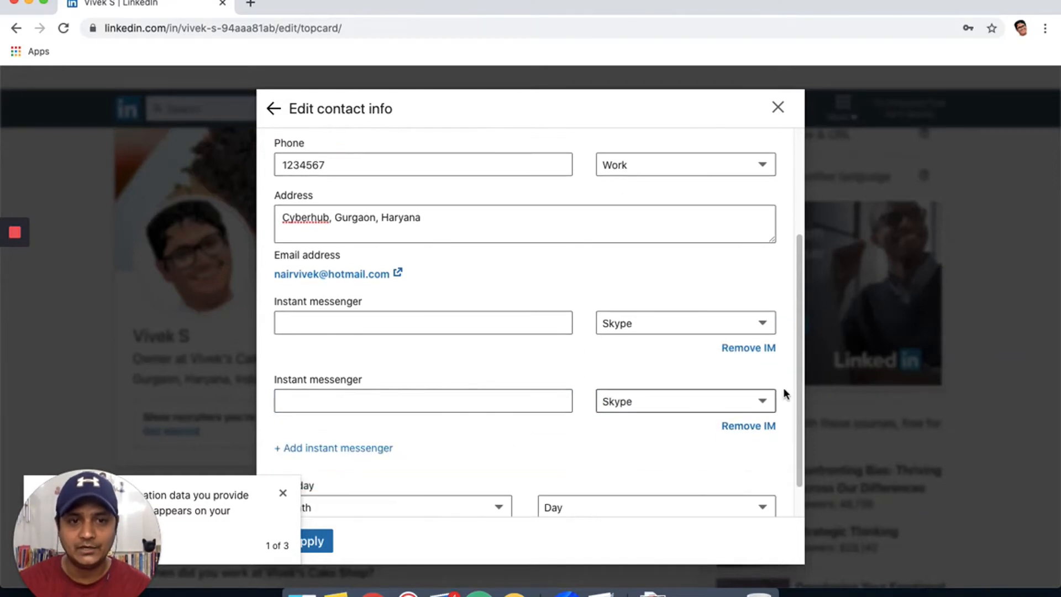
click(746, 348)
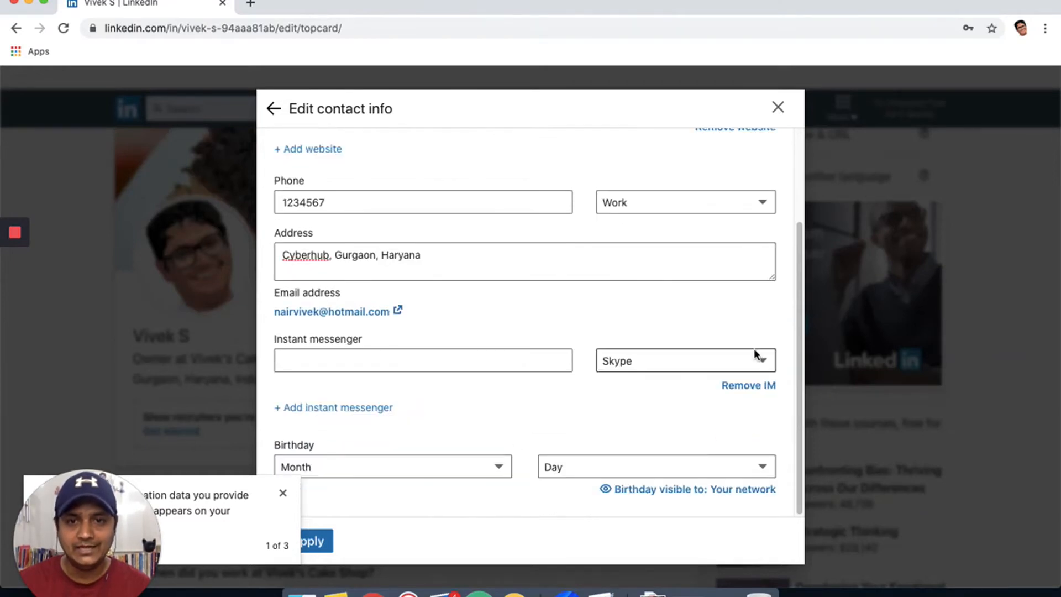
click(760, 387)
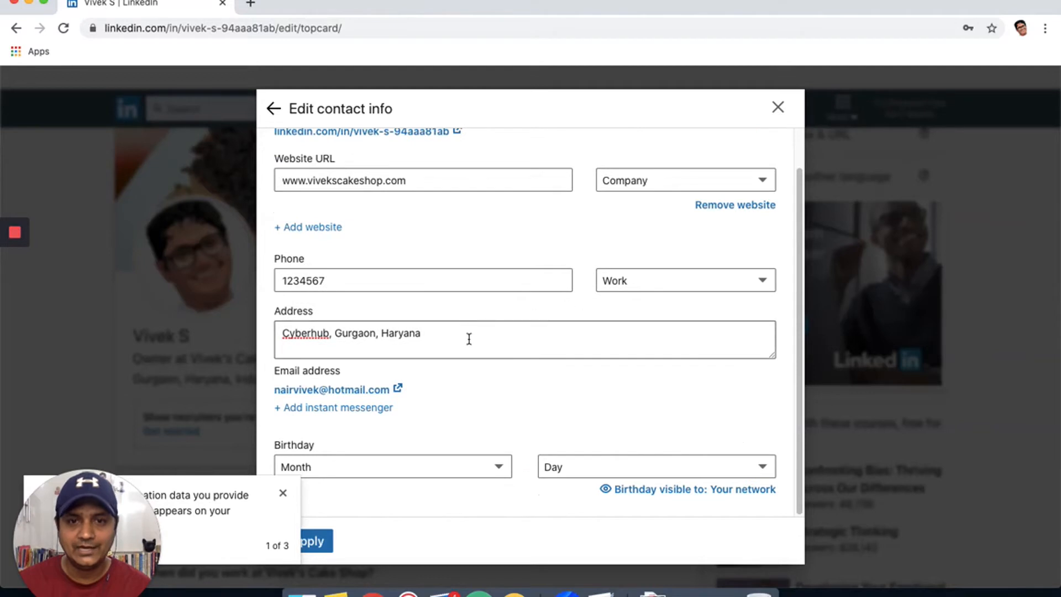
- Select the month and day of the account holder's birthday in the contact info
click(443, 467)
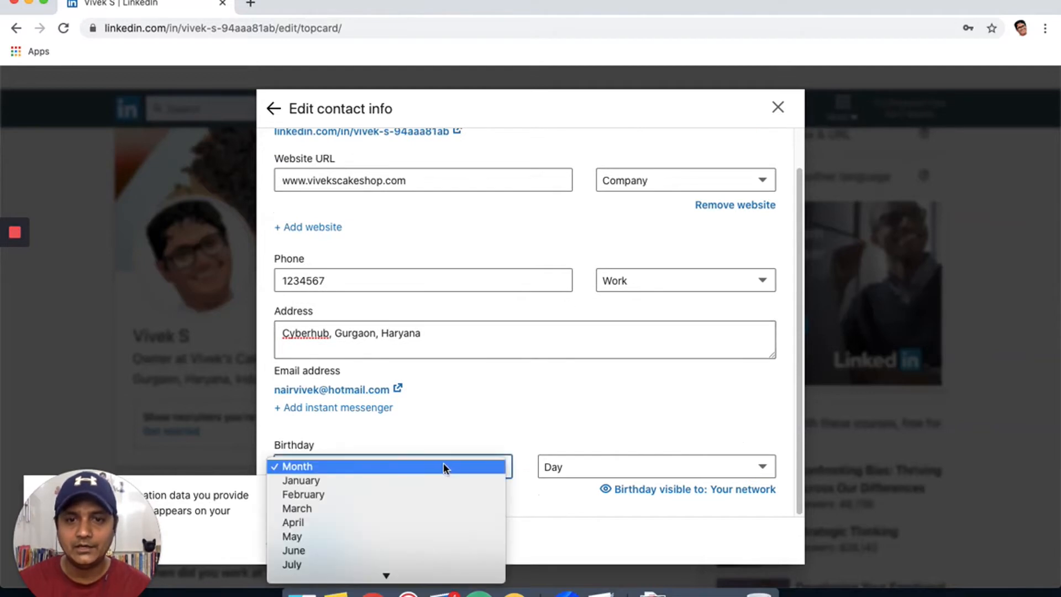
click(341, 537)
click(599, 471)
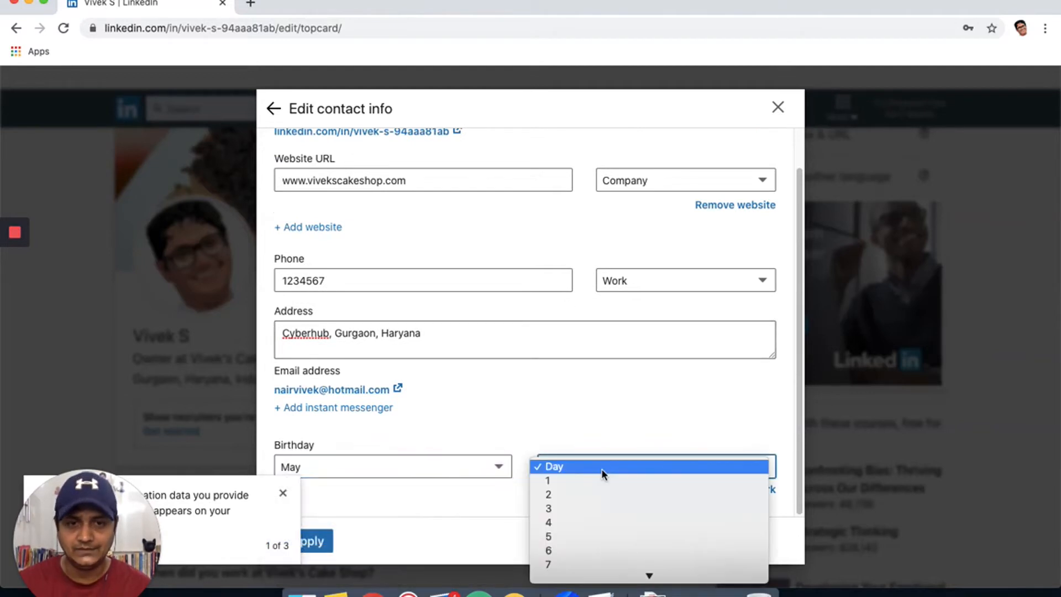
click(617, 554)
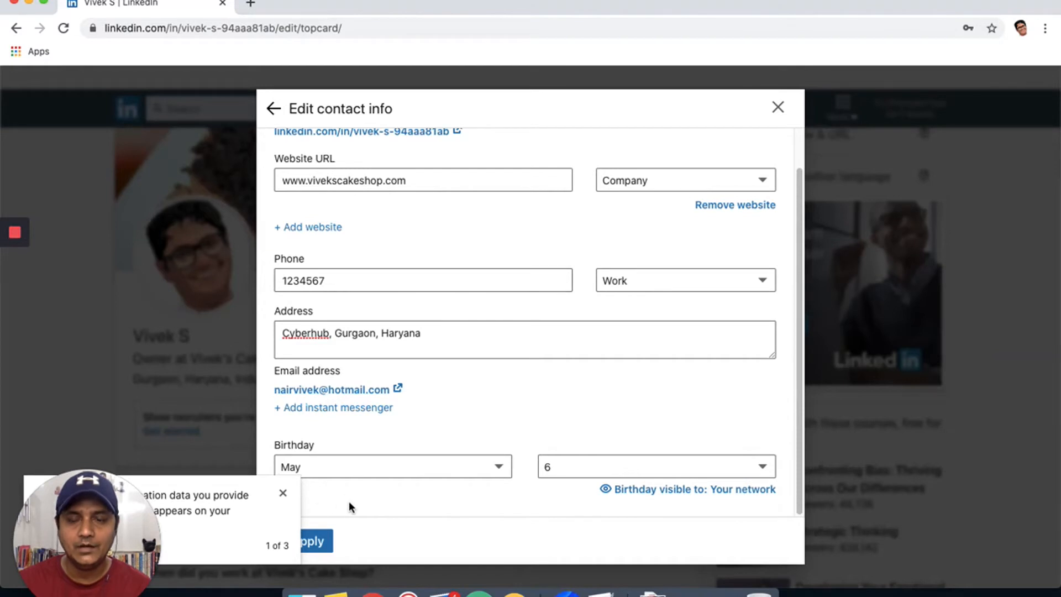
- Dismiss the notices covering the form and apply the contact info changes to the intro
click(284, 493)
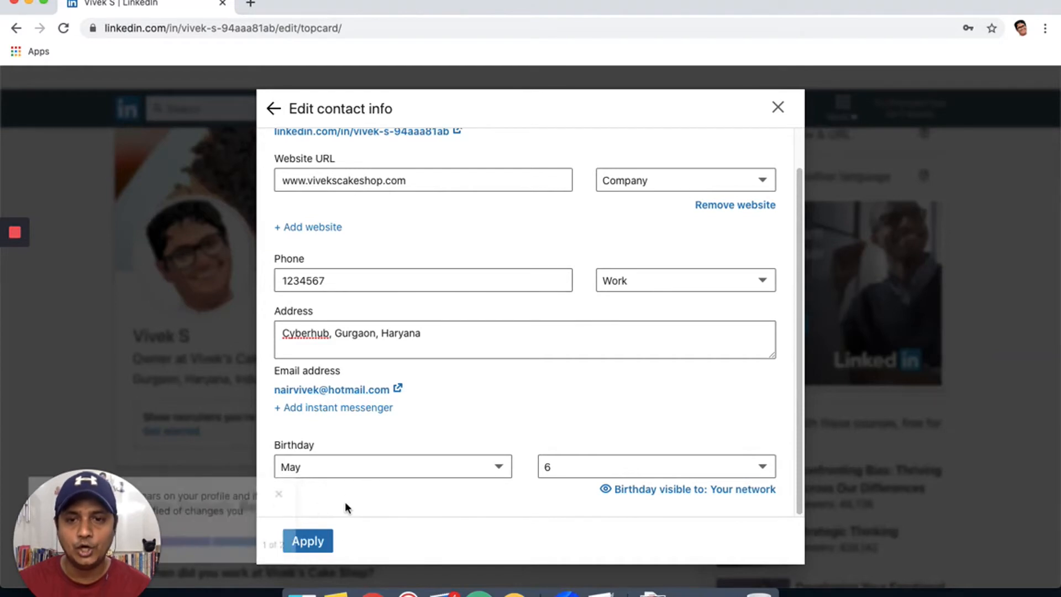
click(283, 493)
click(285, 527)
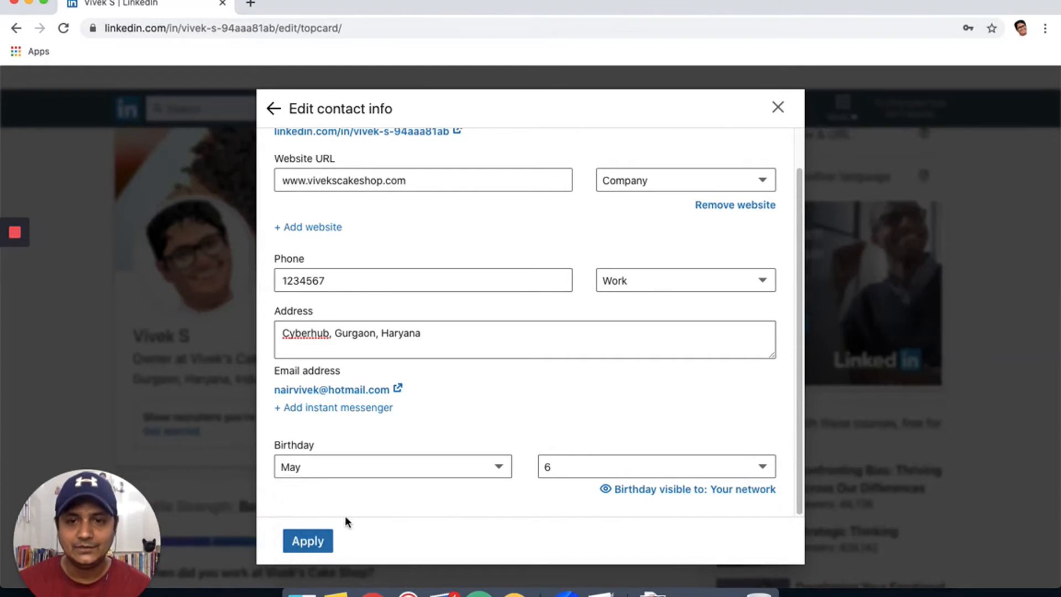
click(311, 544)
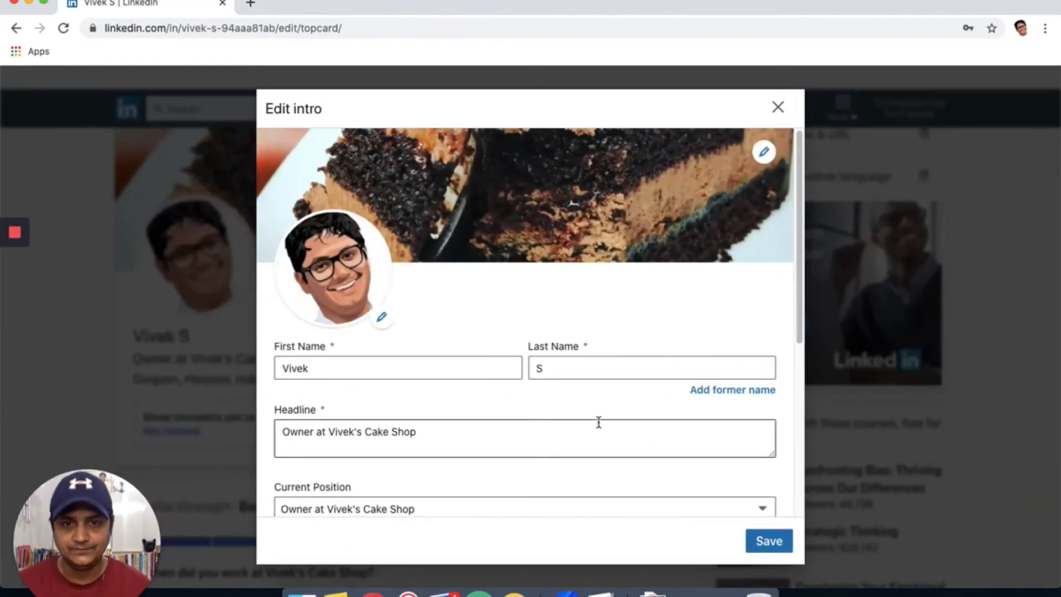
scroll(599, 422, down, 5)
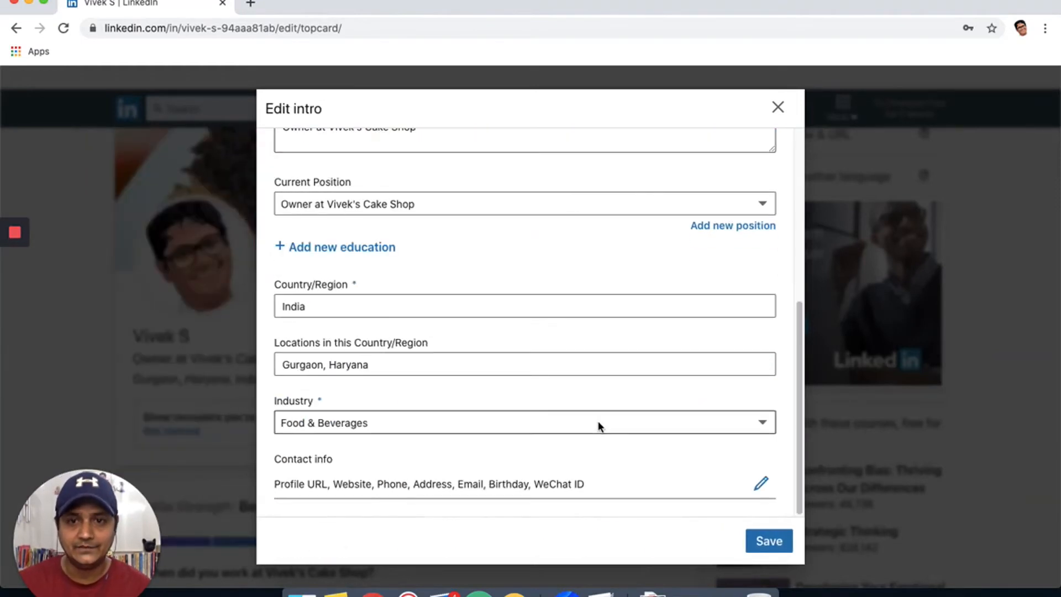
- Start adding a new position from the intro form and set its title to Entrepreneur
scroll(551, 382, up, 2)
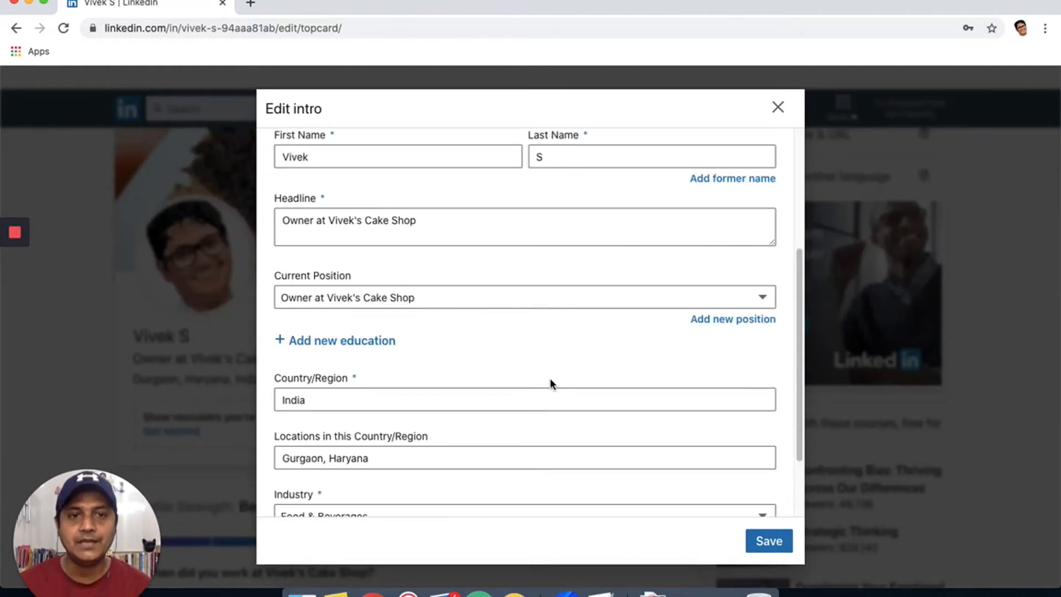
click(706, 327)
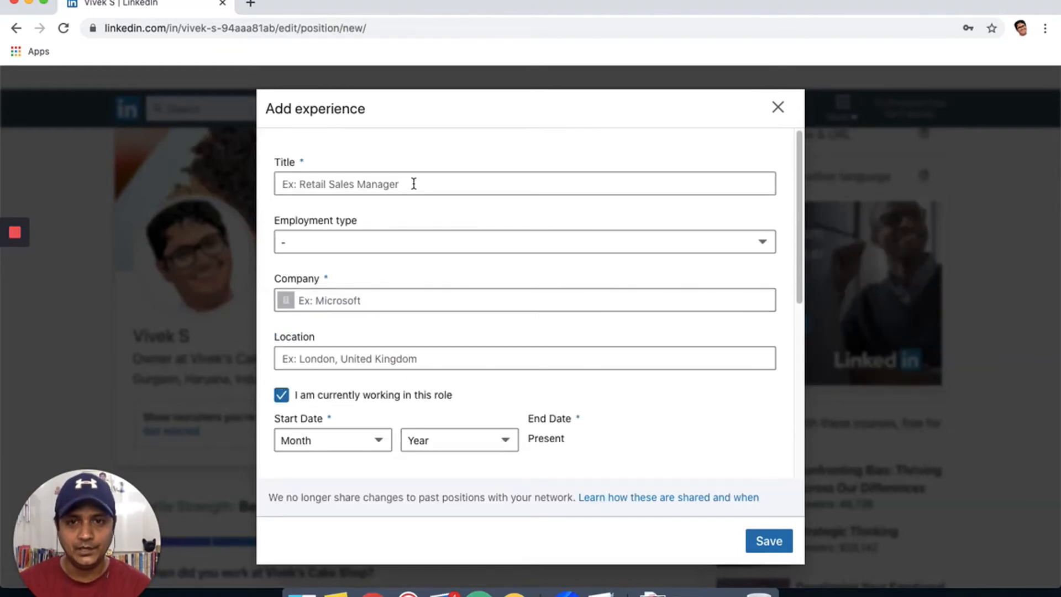
click(398, 185)
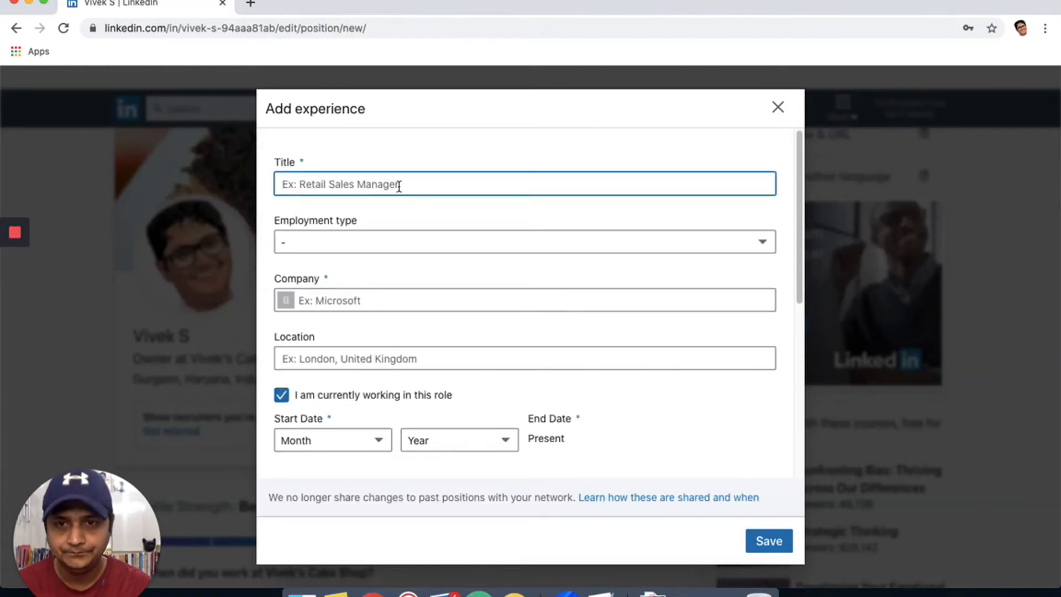
text(E)
key(BackSpace)
text(Entr)
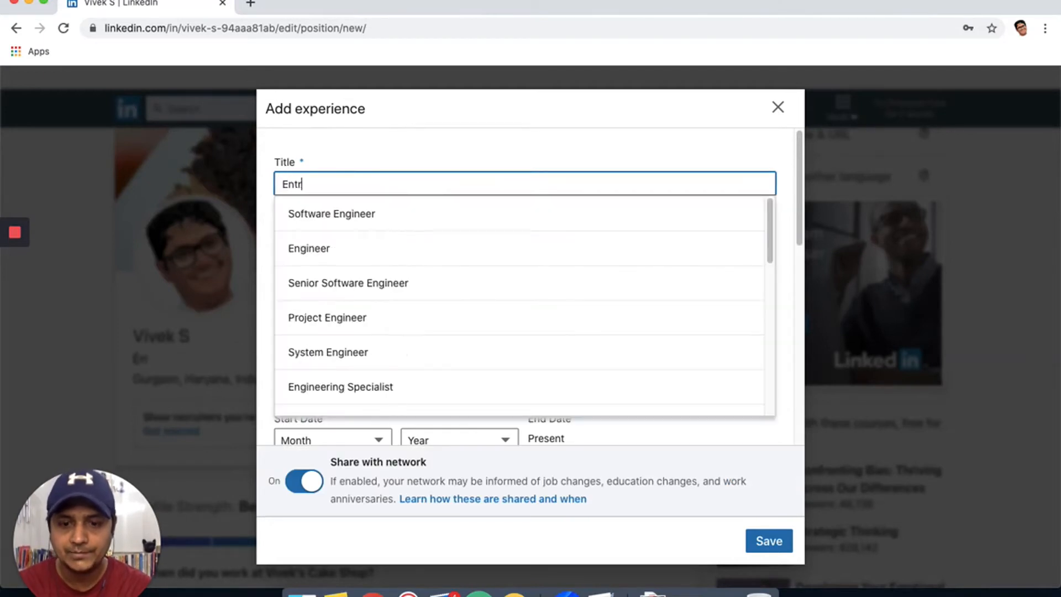
text(epreneur)
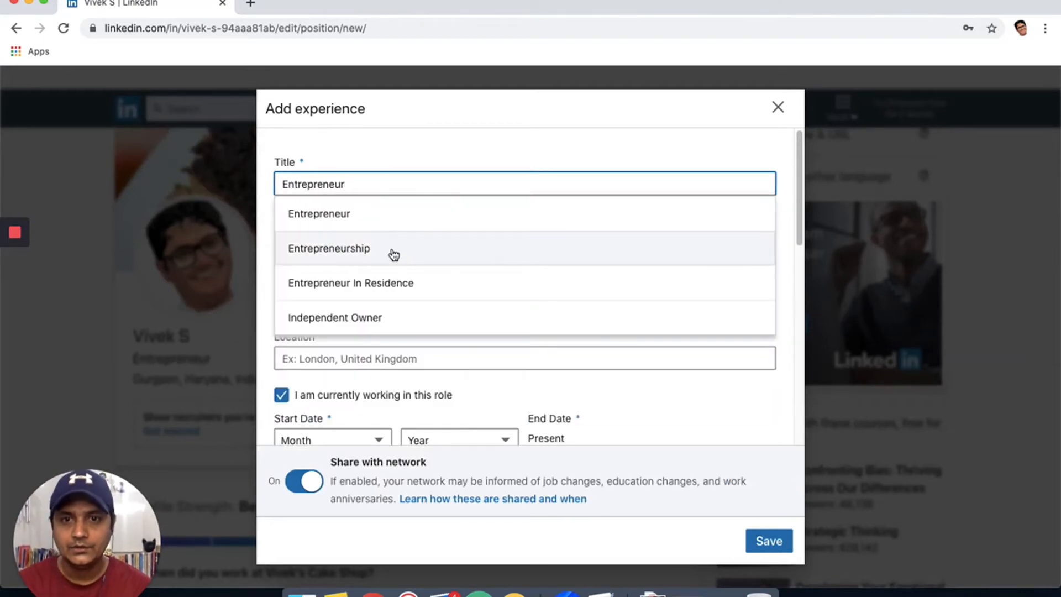
click(356, 218)
- Set the new position's employment type to Full-time and its company to Google
click(371, 252)
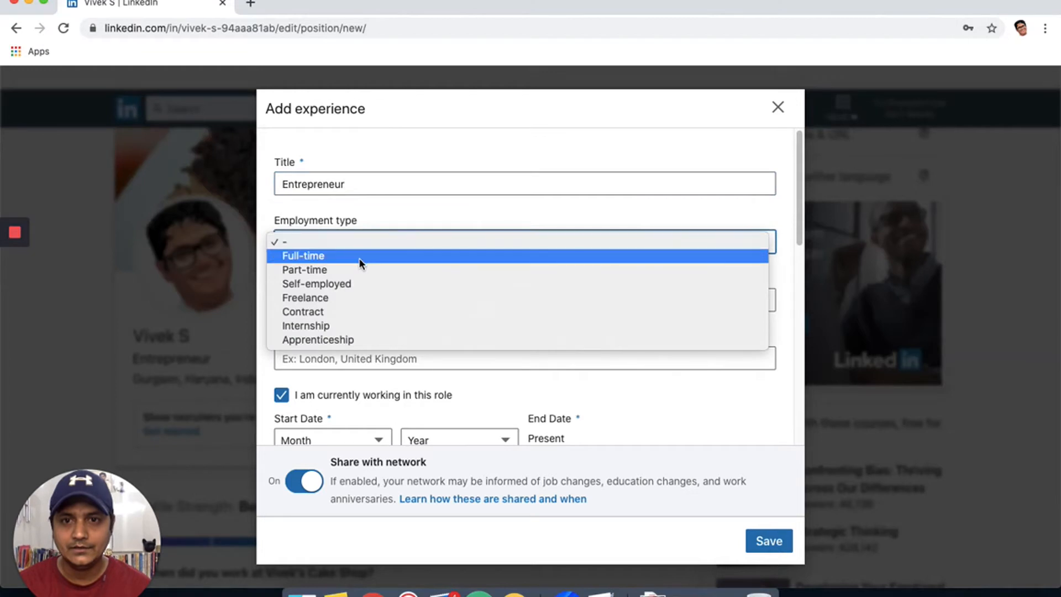
click(359, 257)
click(373, 300)
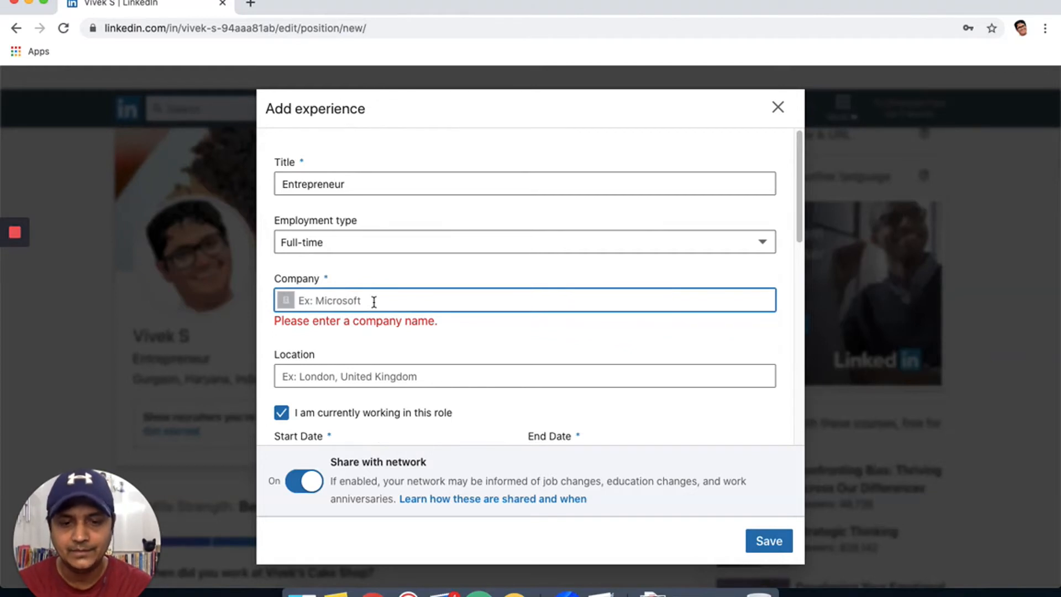
text(Goo)
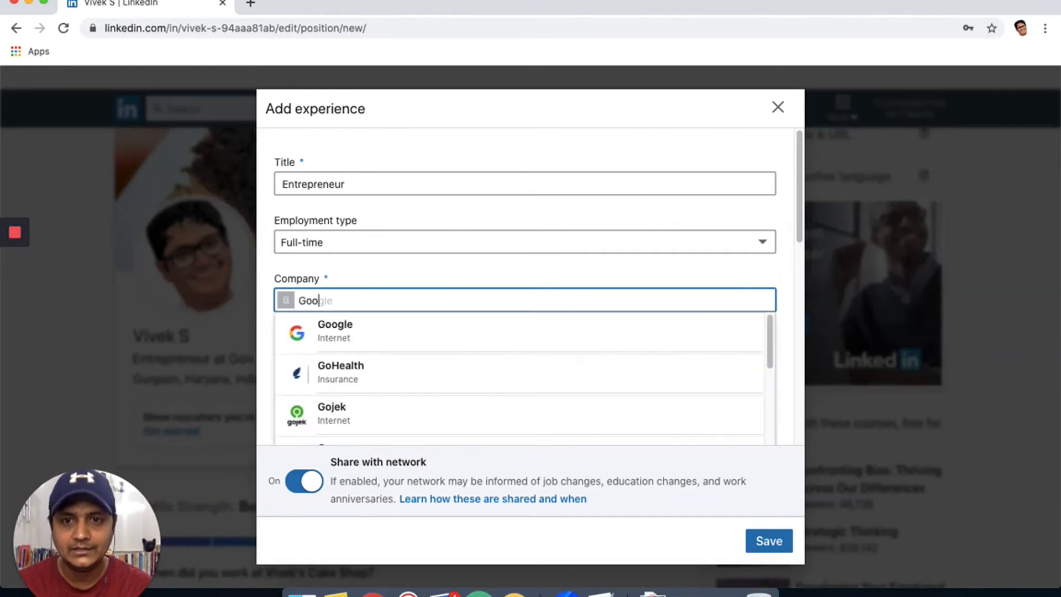
click(360, 331)
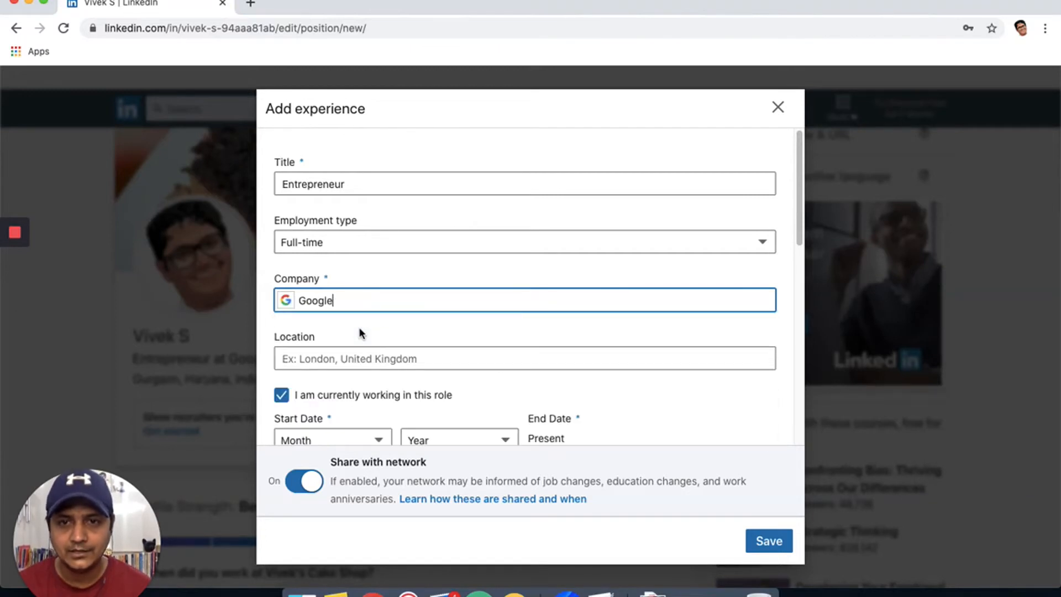
click(352, 250)
- Replace the new position's title with Project Manager
click(377, 188)
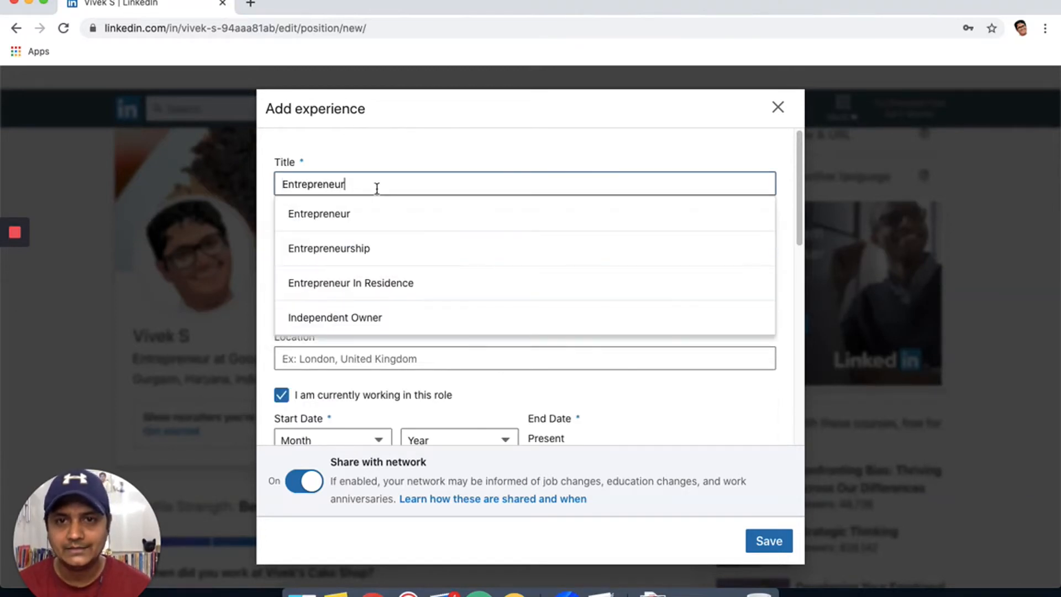
double_click(377, 188)
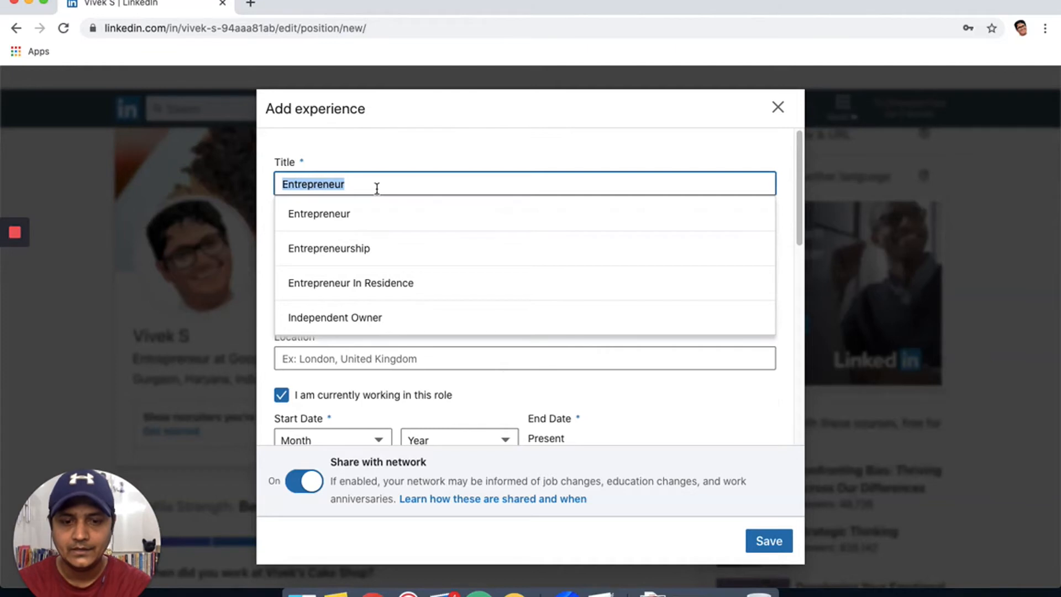
text(Proje)
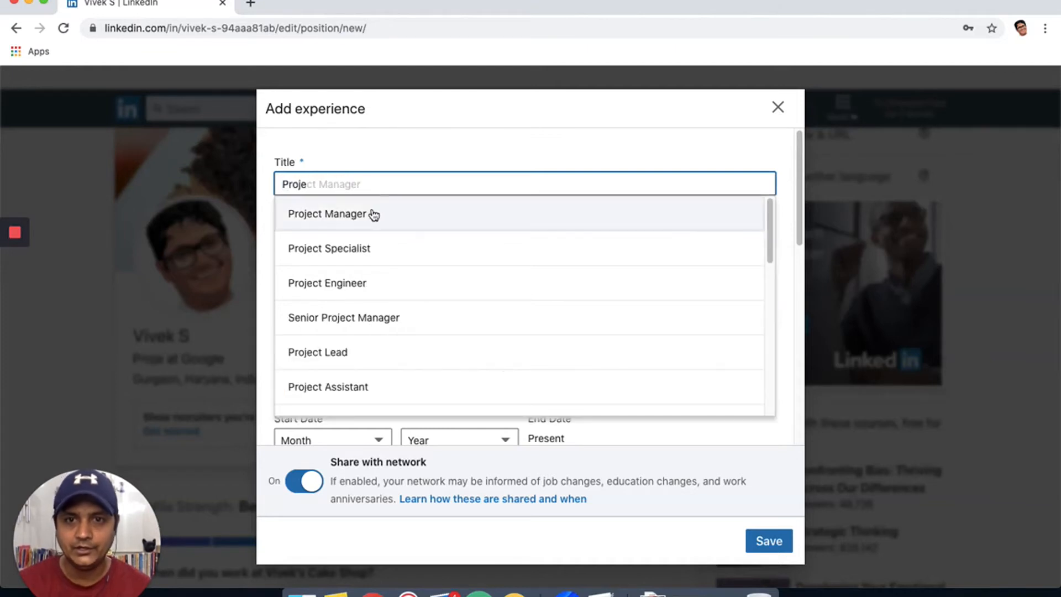
click(374, 215)
- Turn off sharing the new position with the network
scroll(382, 376, down, 5)
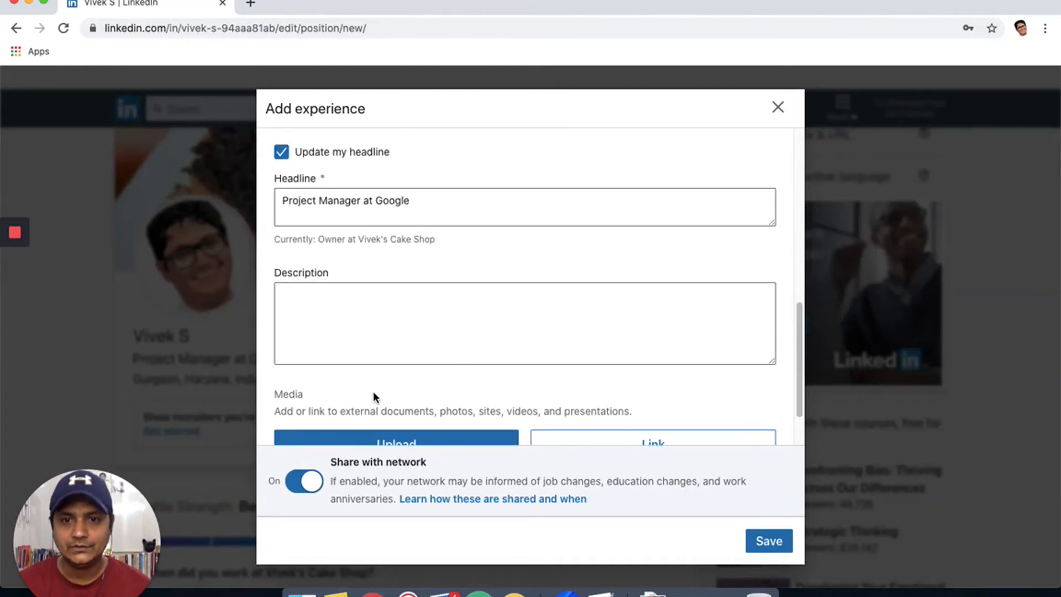
click(304, 481)
scroll(395, 381, down, 1)
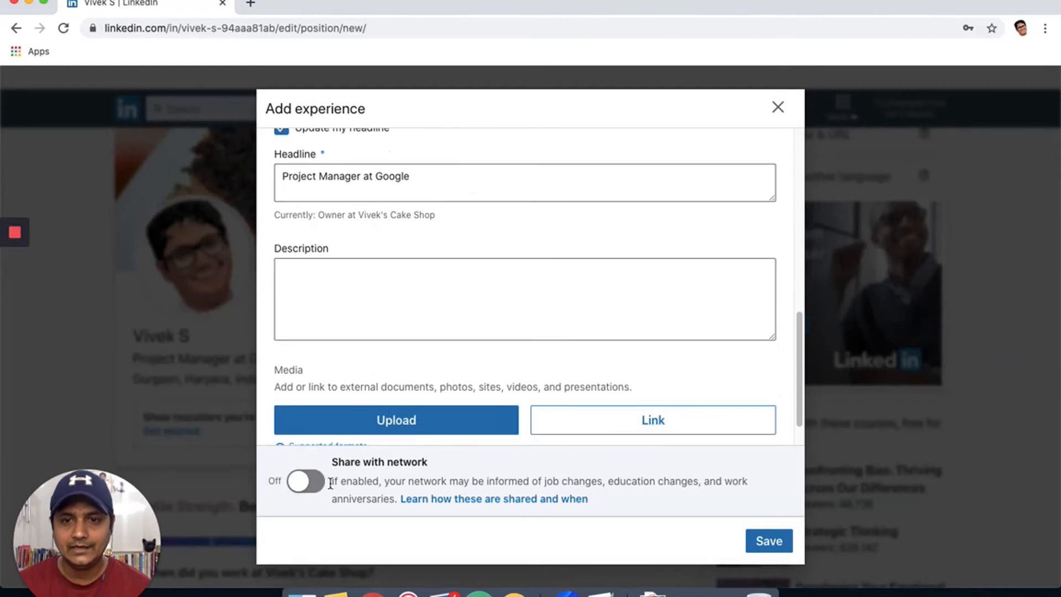
click(309, 481)
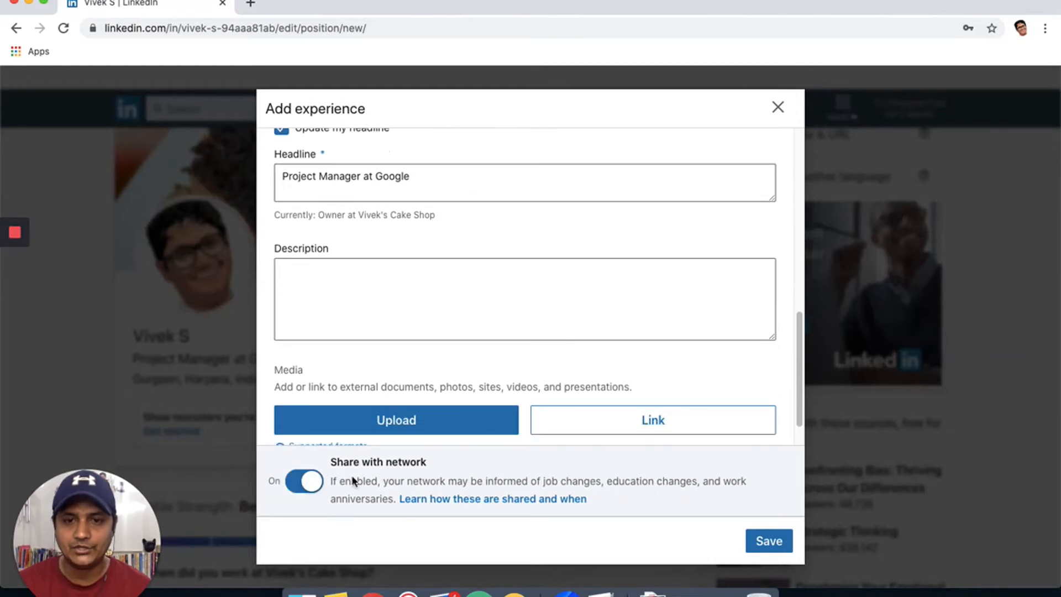
click(294, 483)
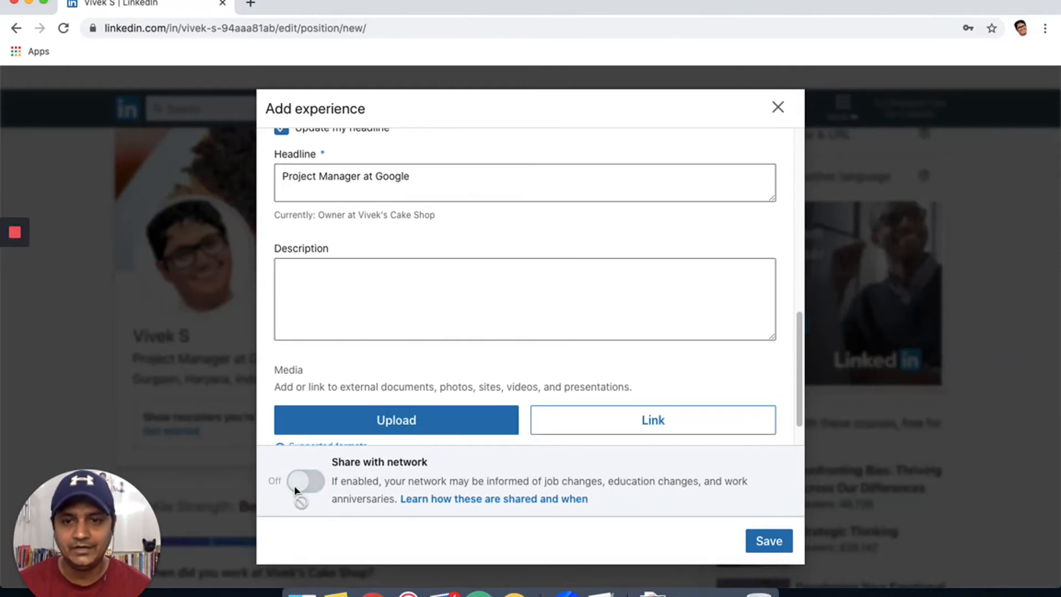
- Set the Google position's start date to January 2016
scroll(410, 329, up, 1)
scroll(449, 341, up, 5)
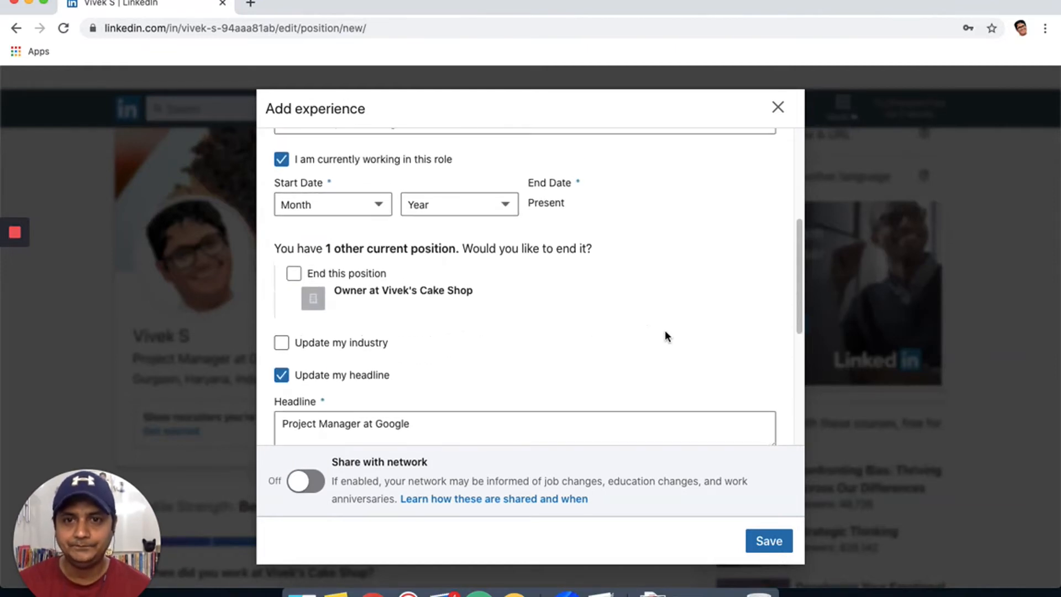
scroll(615, 317, up, 3)
click(359, 345)
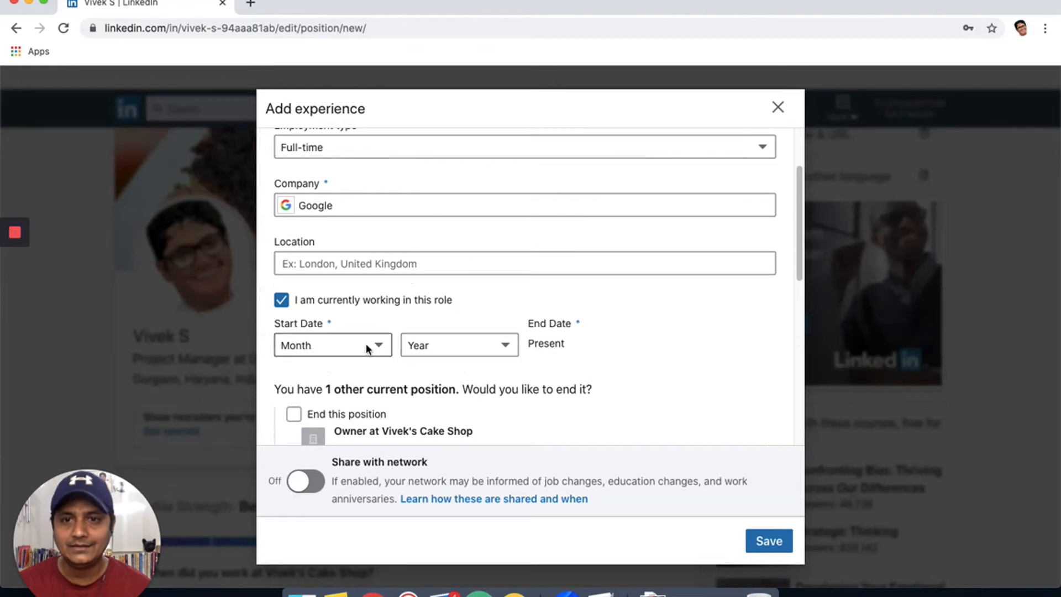
click(427, 348)
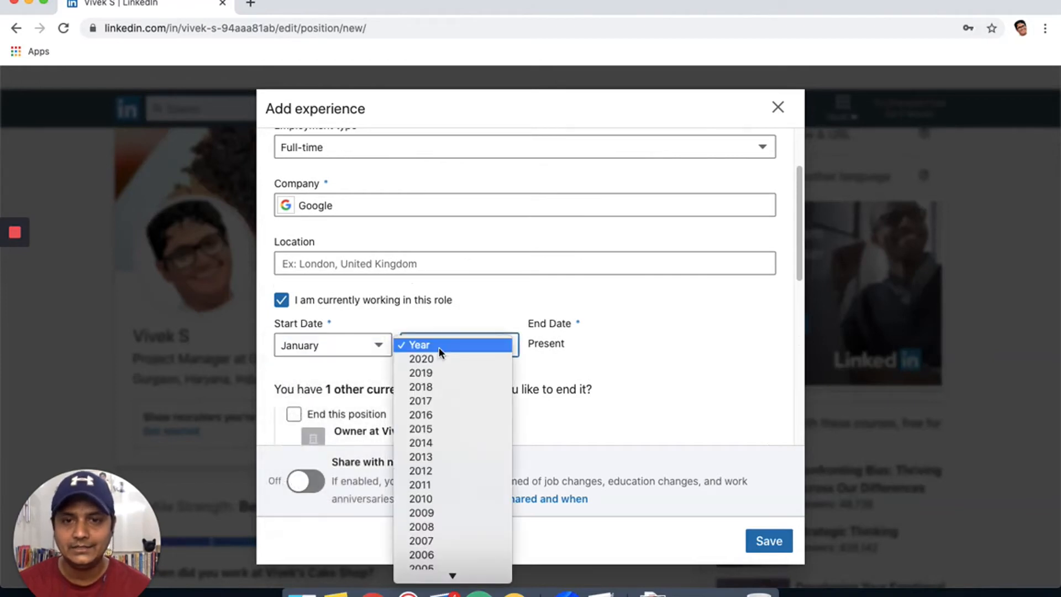
click(458, 415)
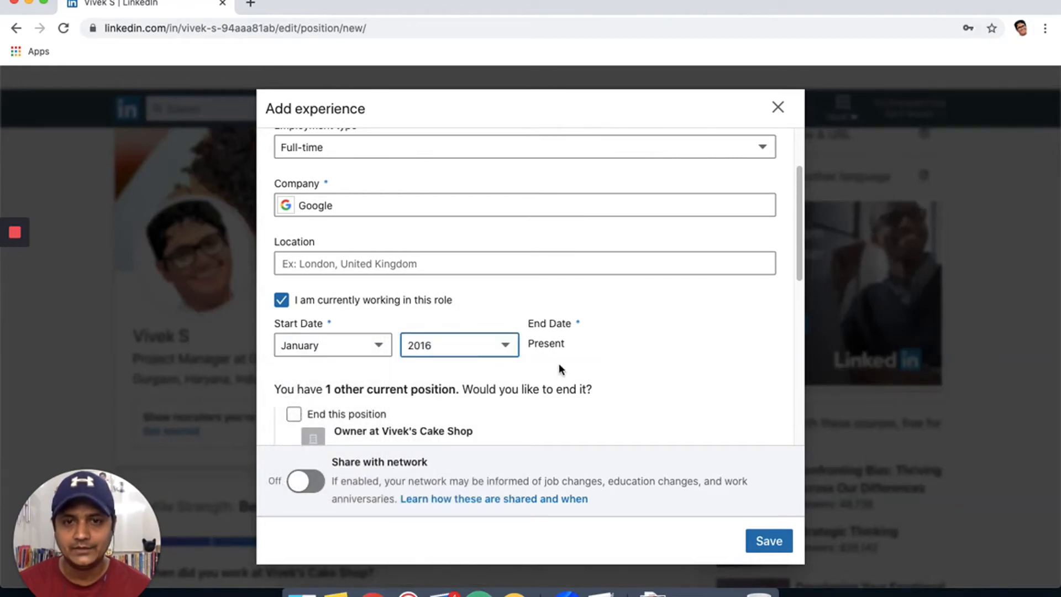
- Mark the existing cake shop owner position as ended and clear that option again
scroll(576, 347, down, 3)
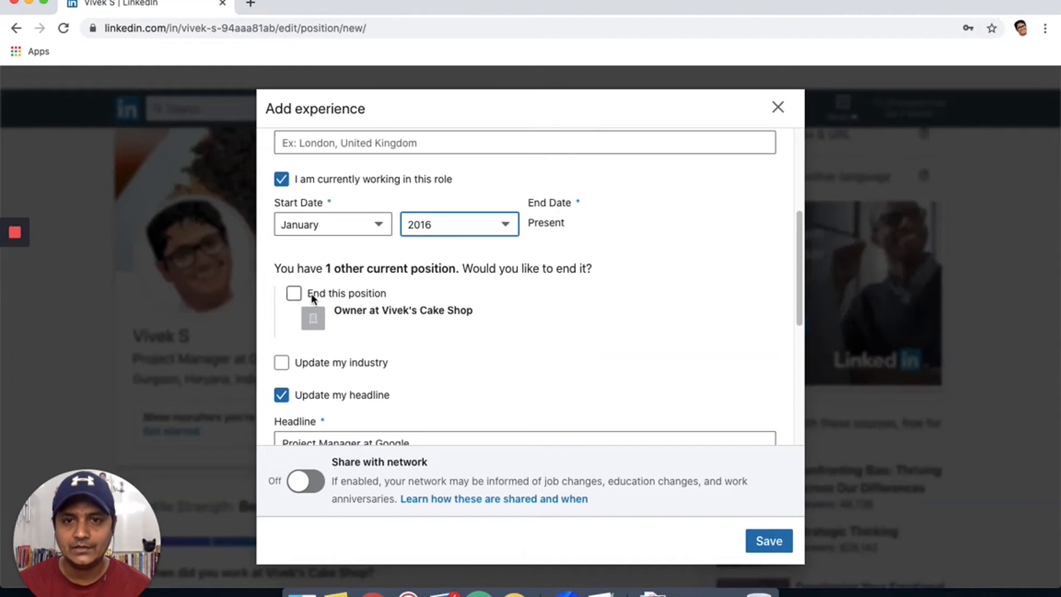
click(294, 295)
scroll(553, 293, down, 1)
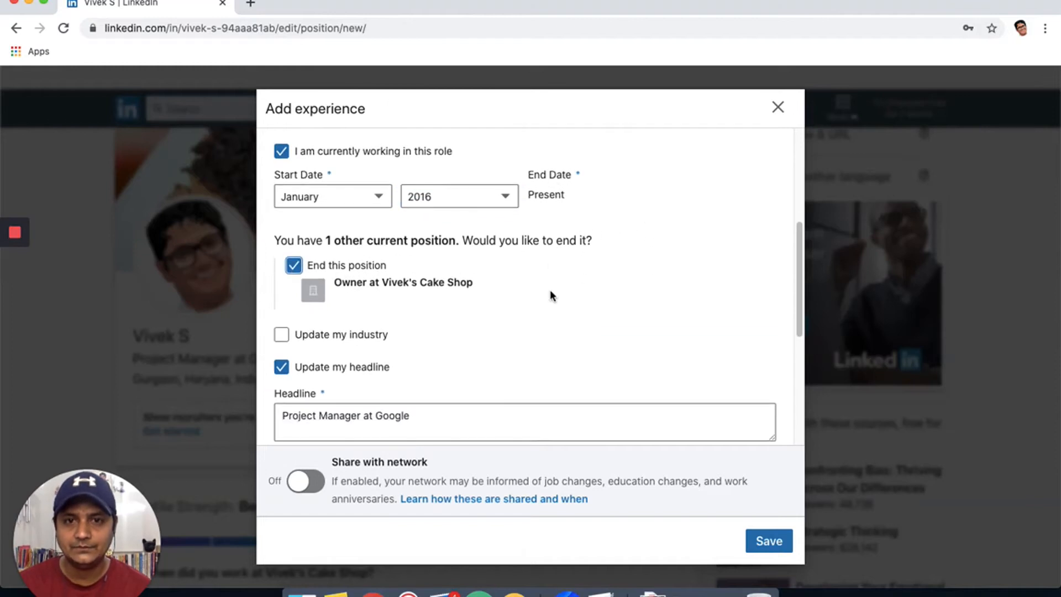
click(294, 266)
scroll(585, 307, down, 3)
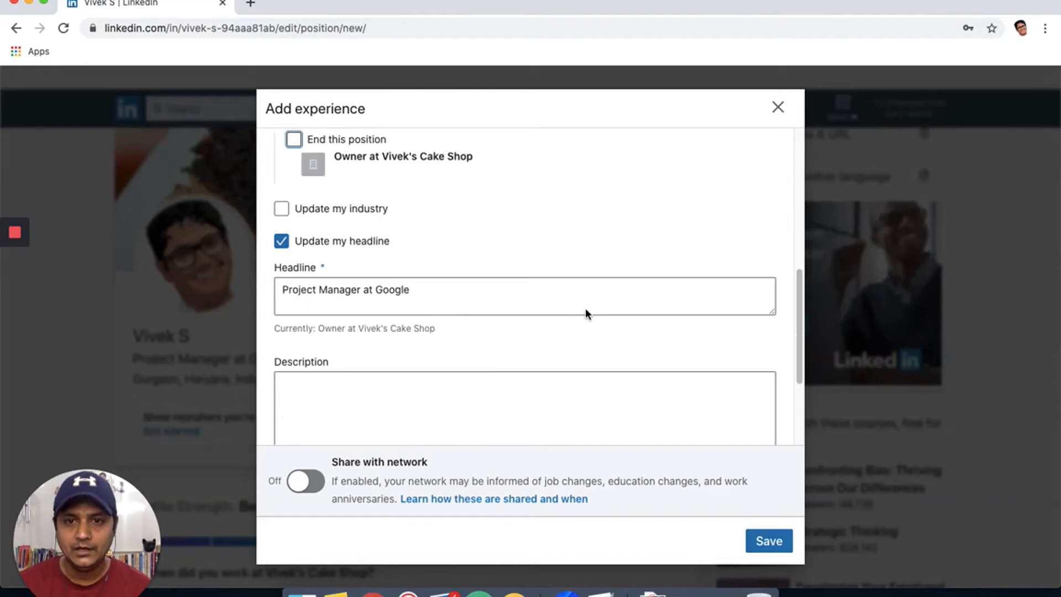
- Mark the Google position as no longer current and set its end date to March 2020
scroll(586, 307, up, 7)
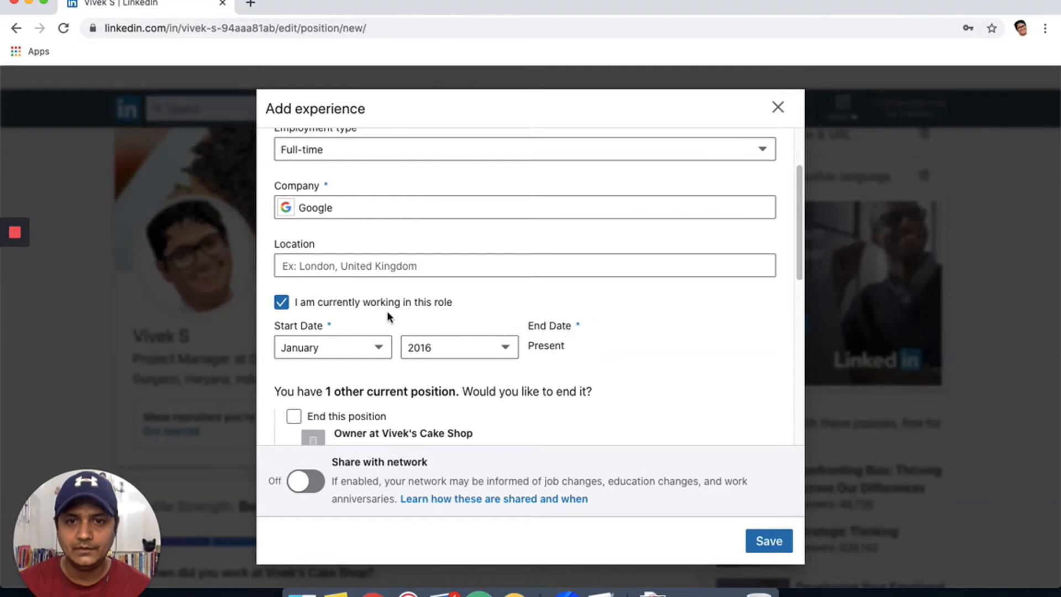
click(282, 303)
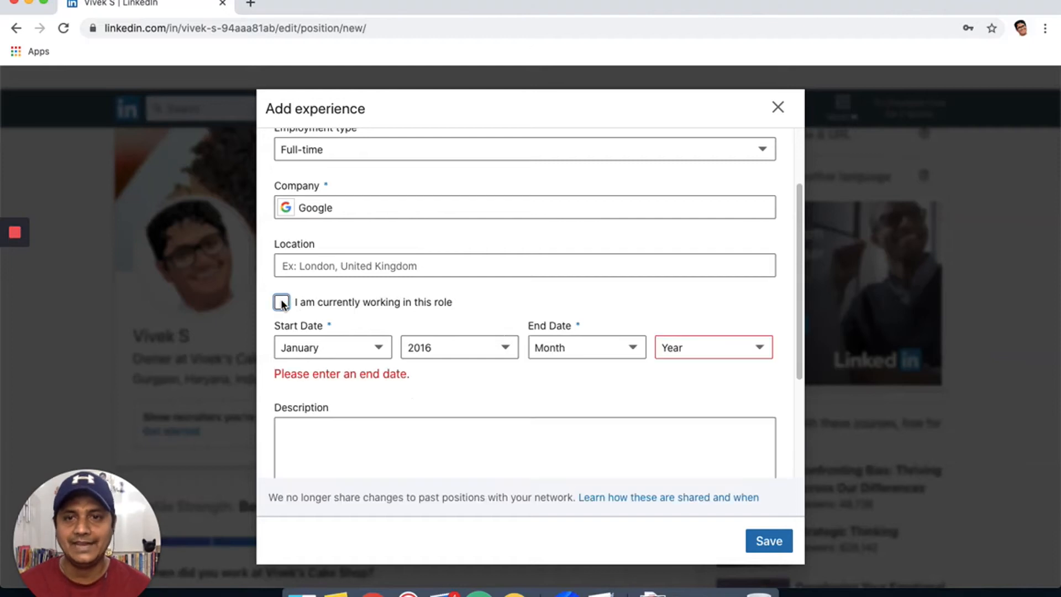
click(588, 346)
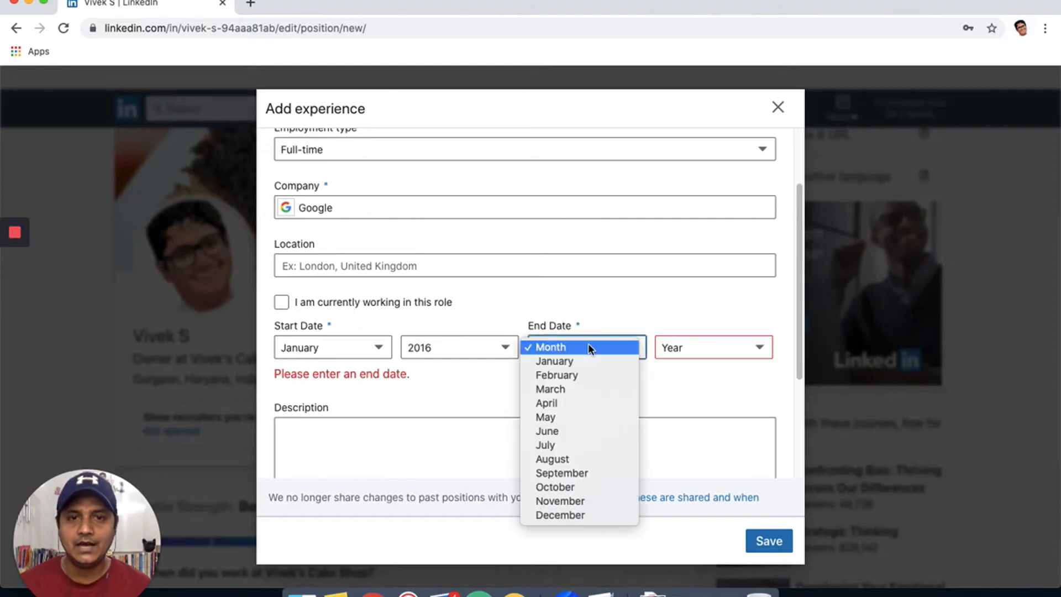
click(581, 388)
click(710, 350)
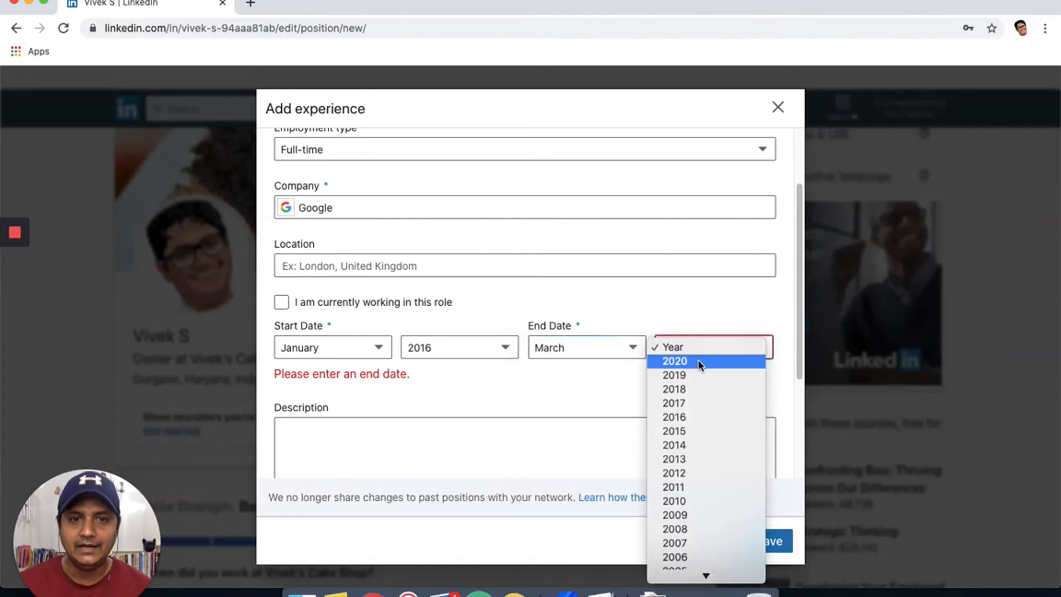
click(700, 362)
- Enter the Google position's description as "As Project Manager, I have handled a team of 200 software developers working on Apps."
scroll(429, 377, down, 3)
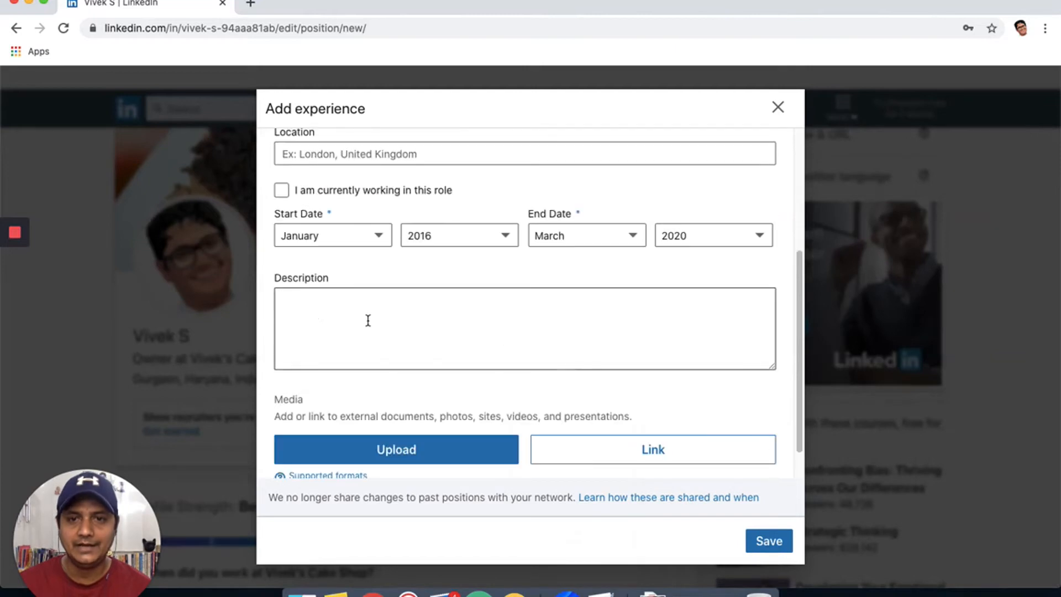
click(366, 319)
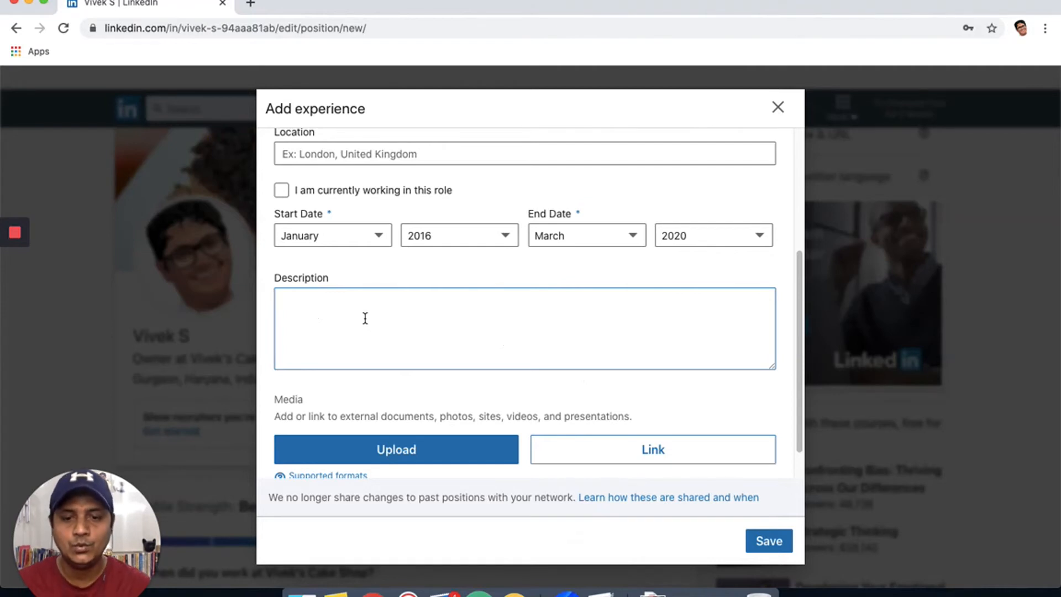
text(As Proj)
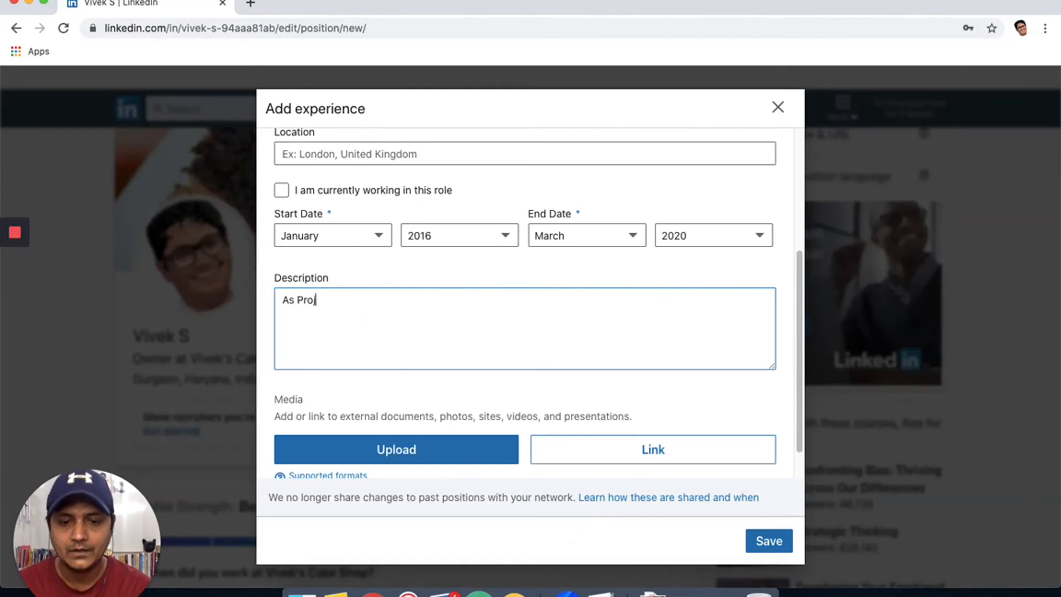
text(ect Manager, I)
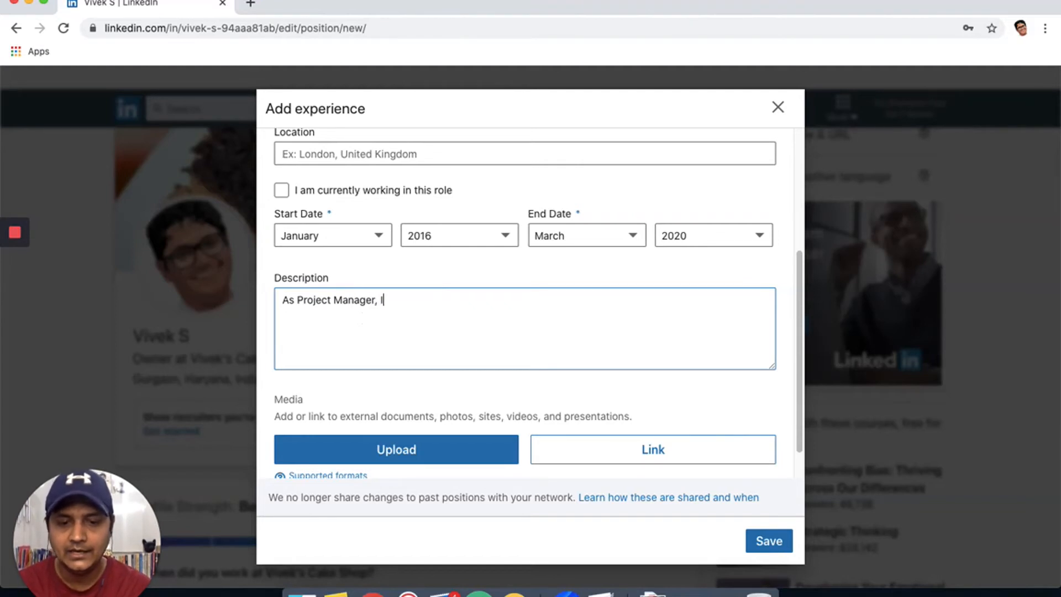
text( hand)
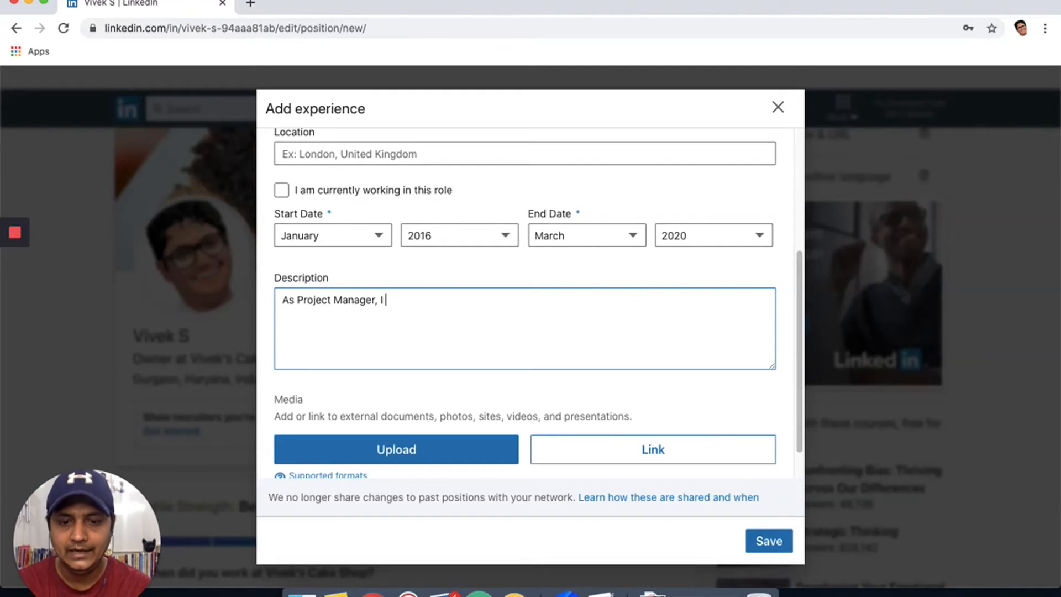
text( have handles)
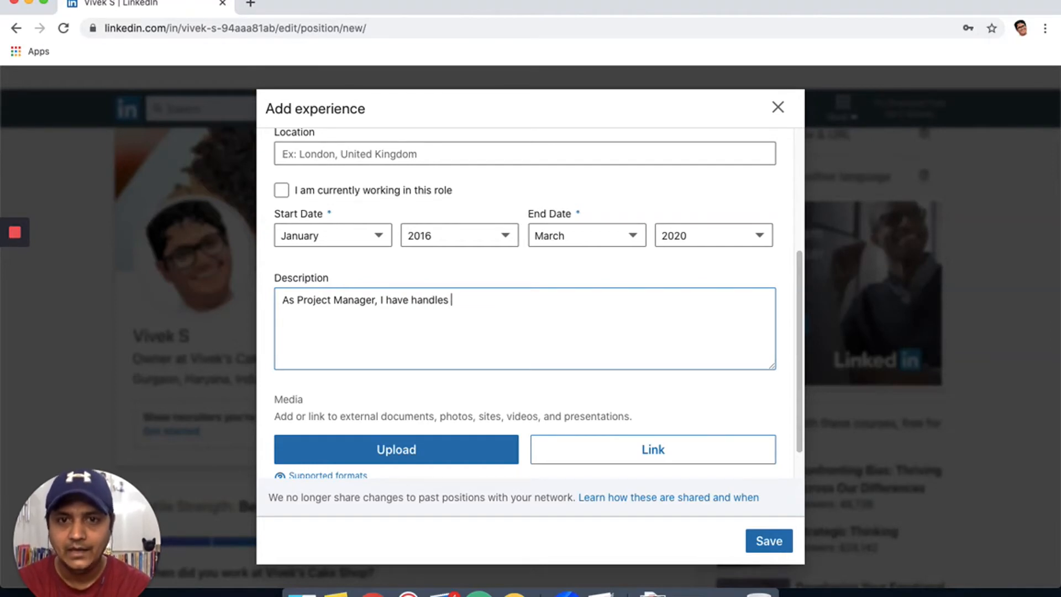
key(BackSpace)
key(BackSpace)
text(d a)
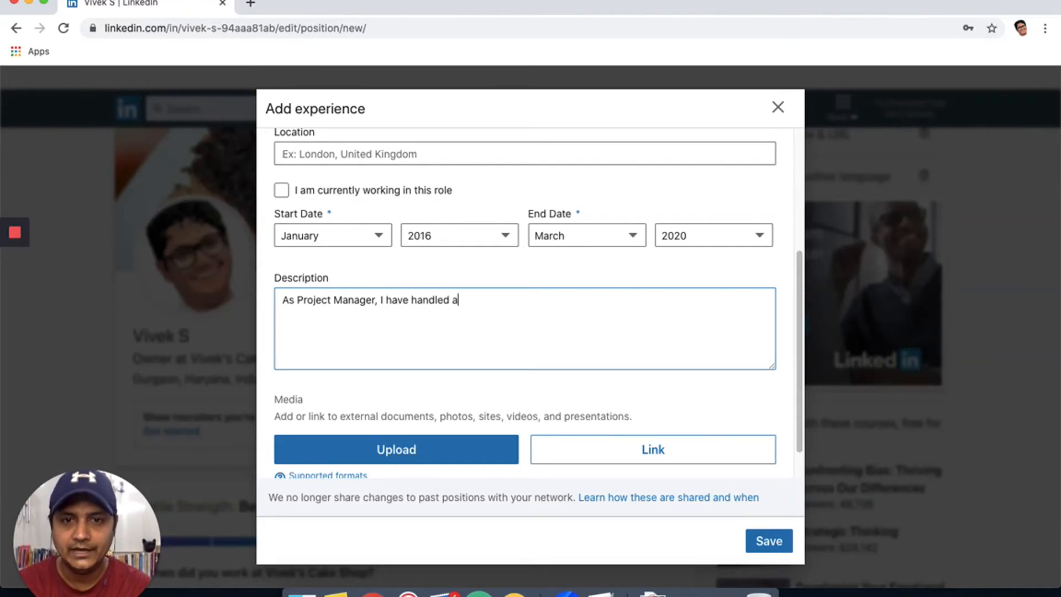
text( team of 2)
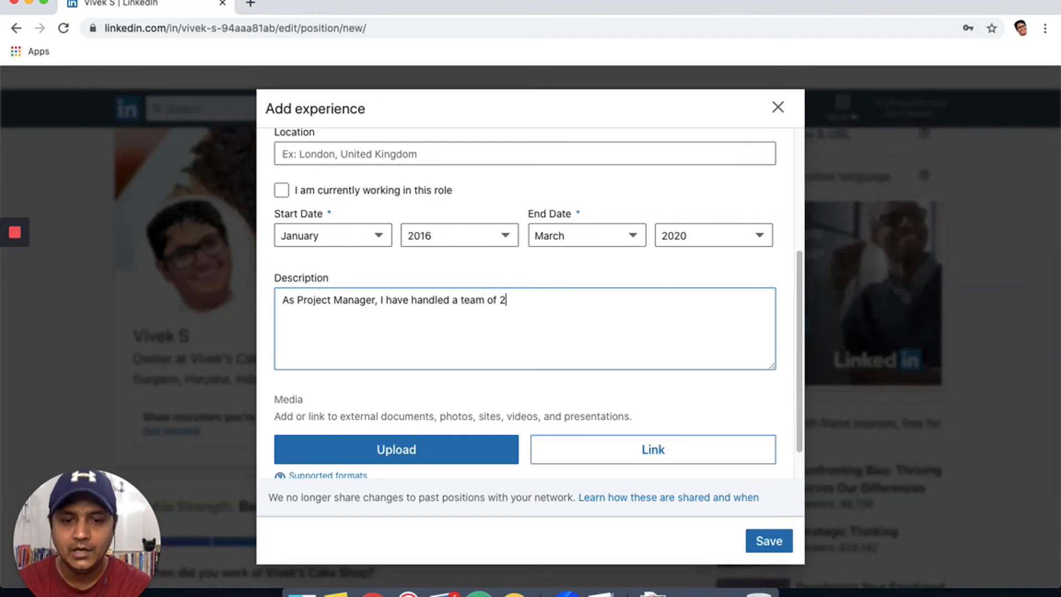
text(00 software )
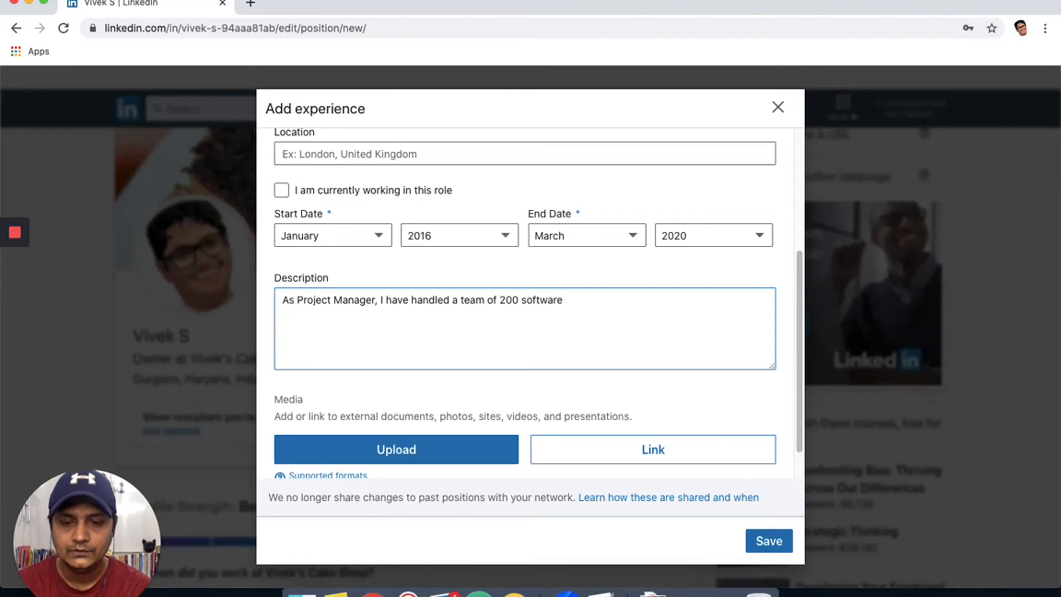
text(develo)
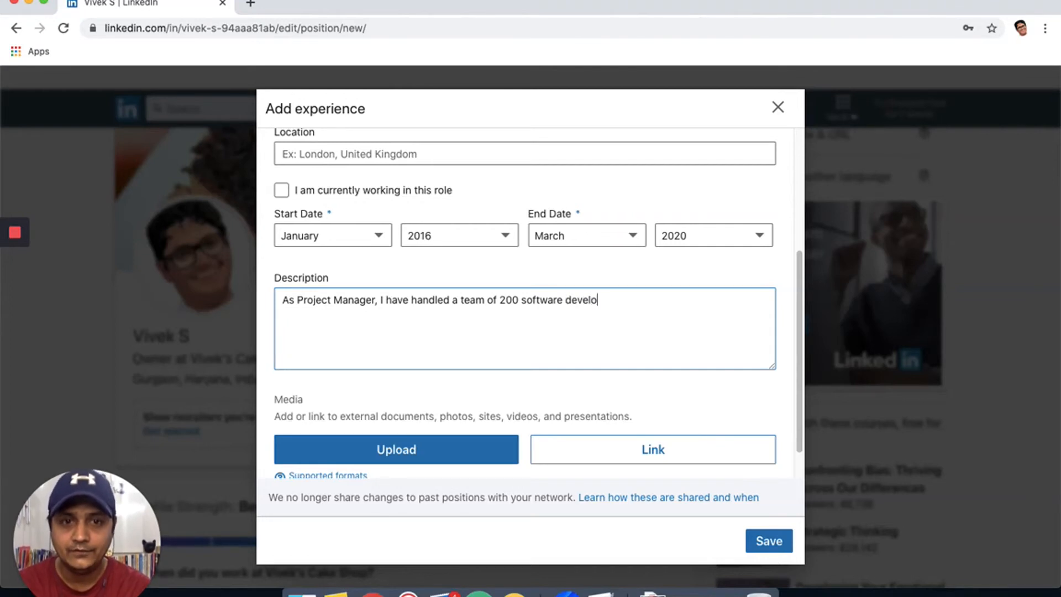
text(pers working )
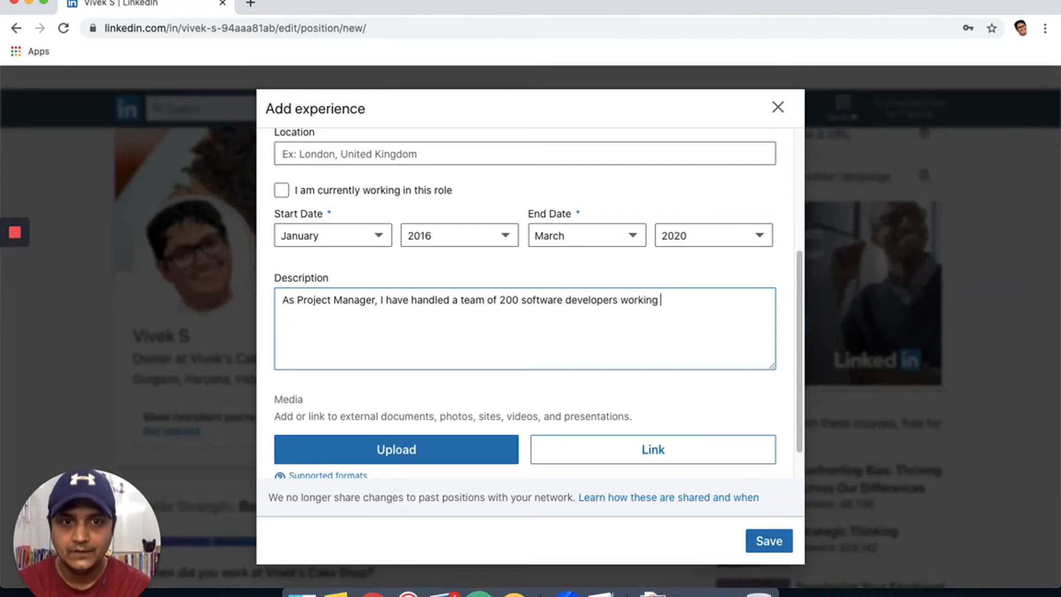
text(on Apps.)
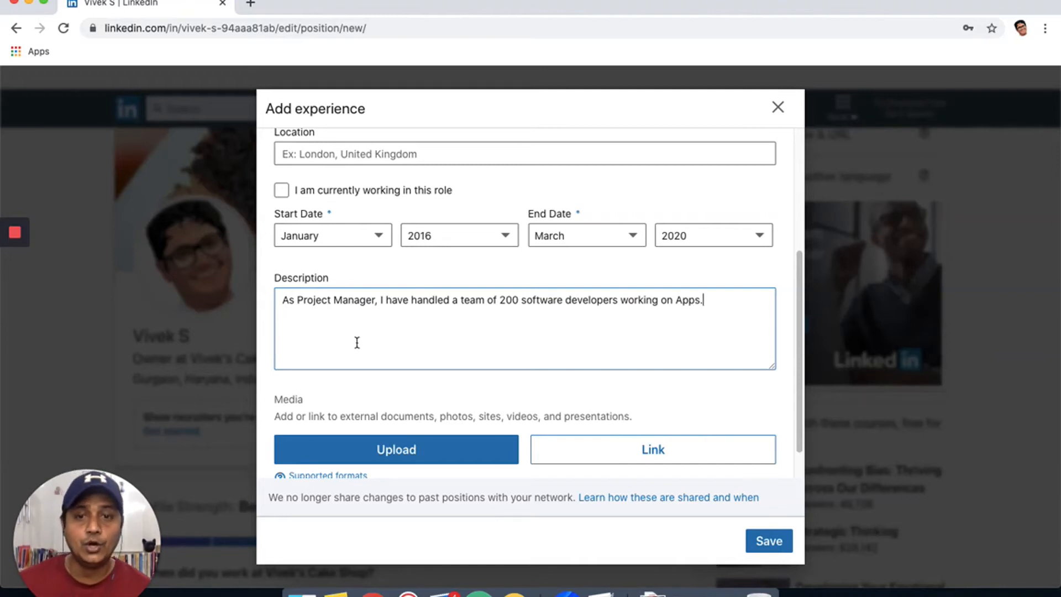
- Open the media upload for the Google position, cancel the file selection and close the experience form without saving
scroll(355, 343, down, 2)
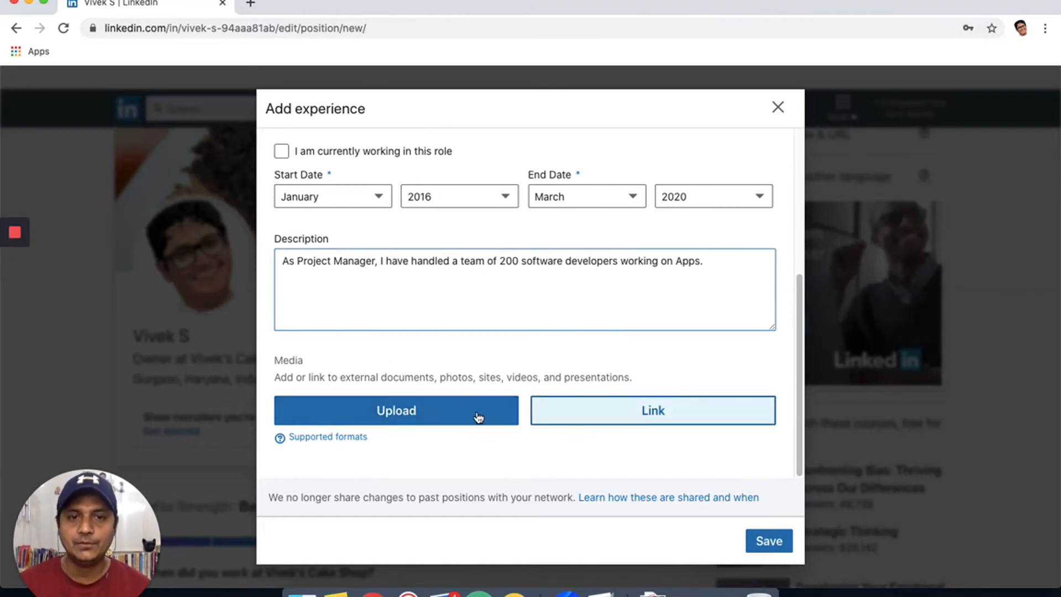
click(447, 414)
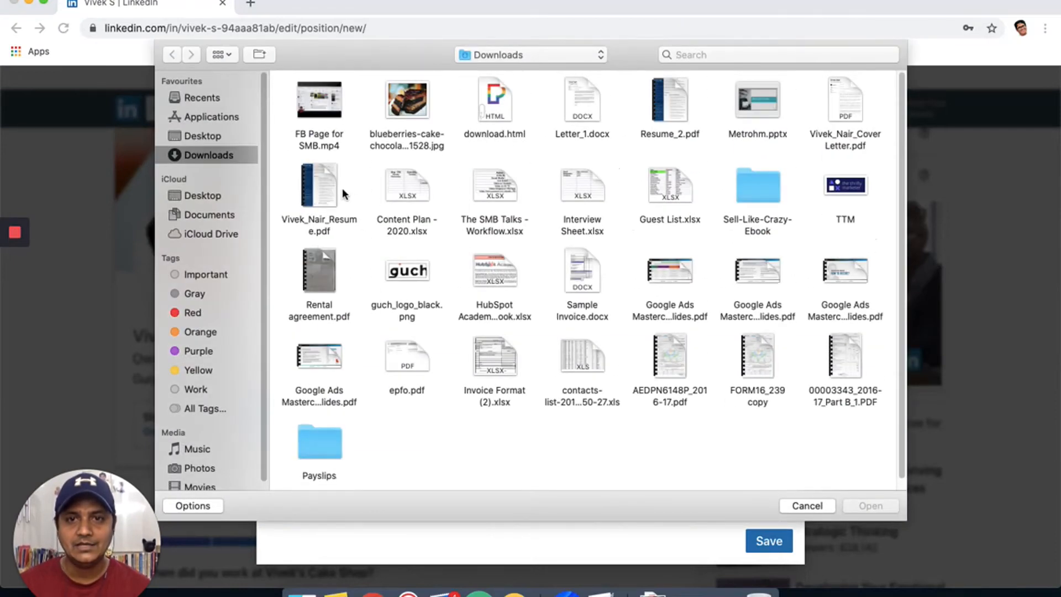
click(321, 184)
click(808, 505)
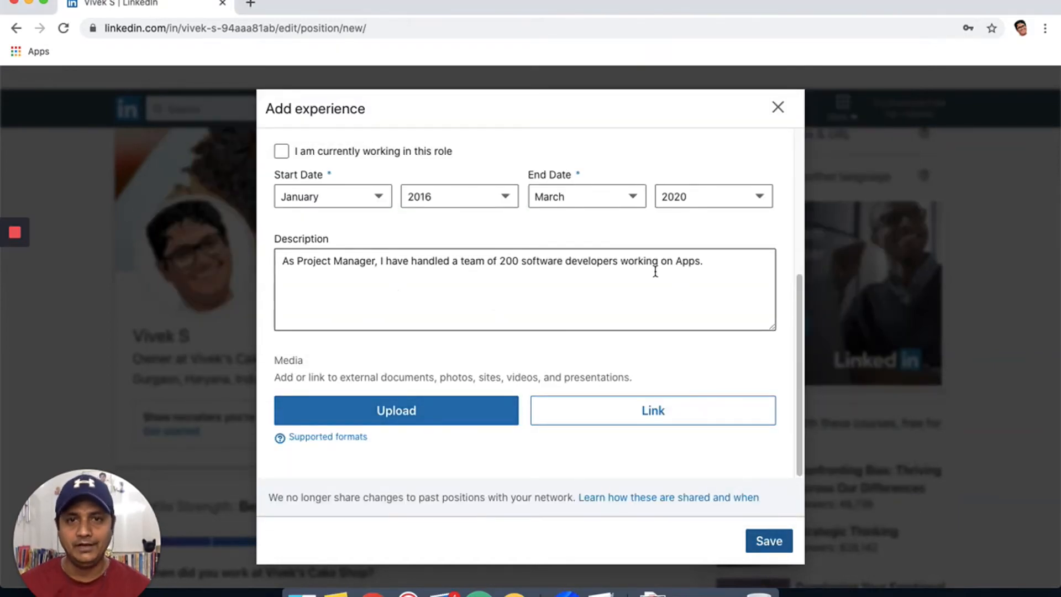
key(Escape)
- Open the profile section for looking for a new job, examine its job preference options and close it
scroll(453, 331, down, 5)
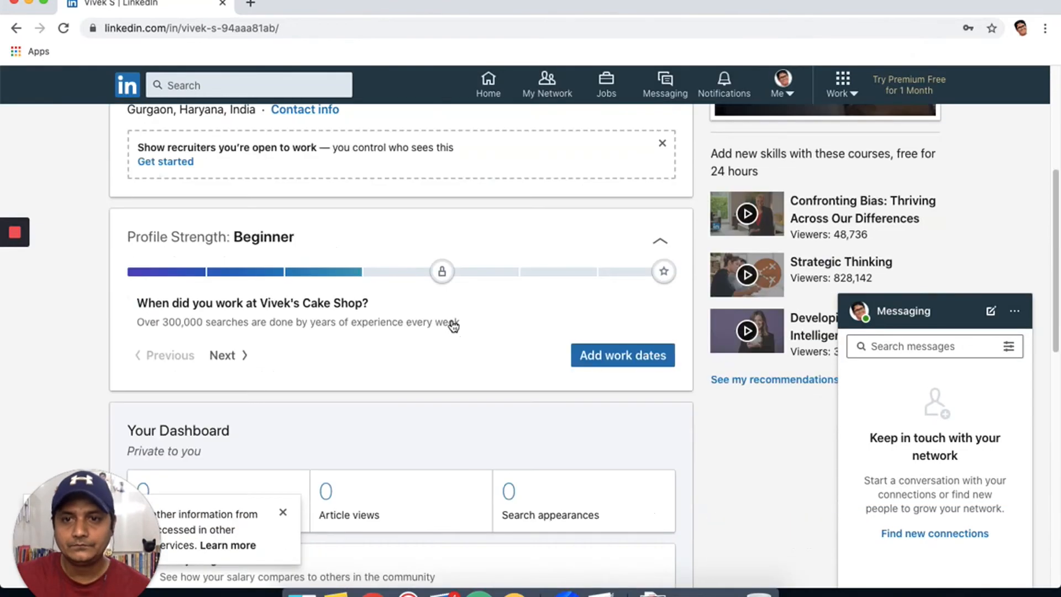
scroll(453, 326, down, 3)
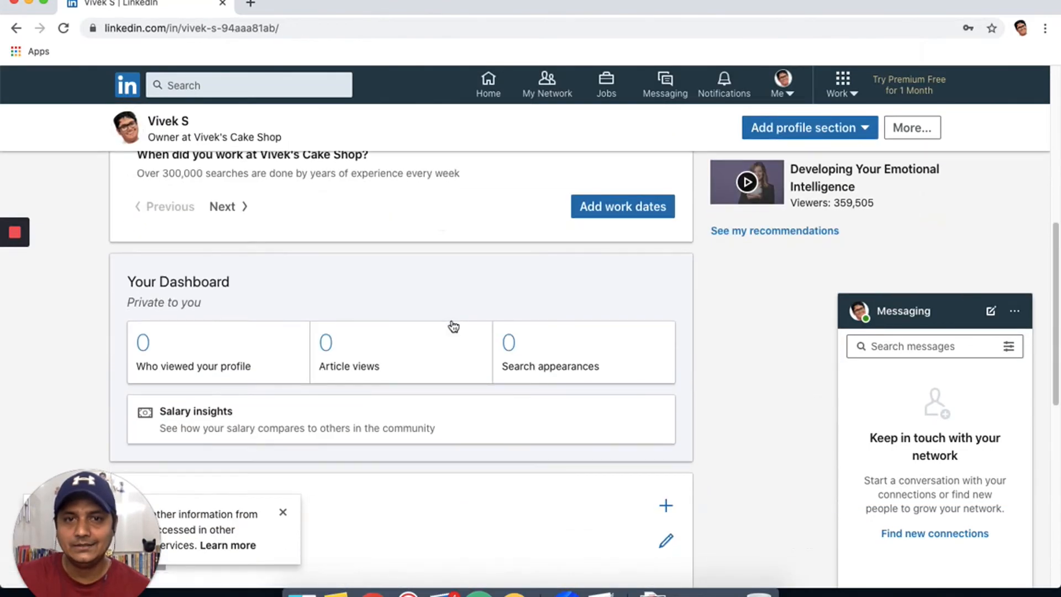
scroll(453, 326, up, 6)
scroll(453, 327, down, 1)
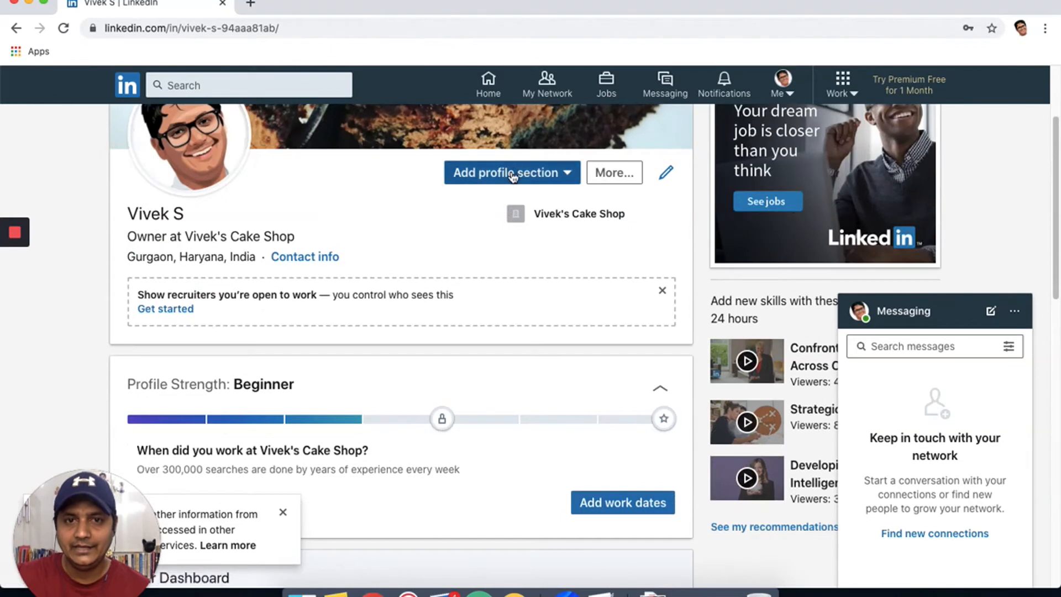
scroll(475, 260, down, 3)
scroll(467, 268, up, 5)
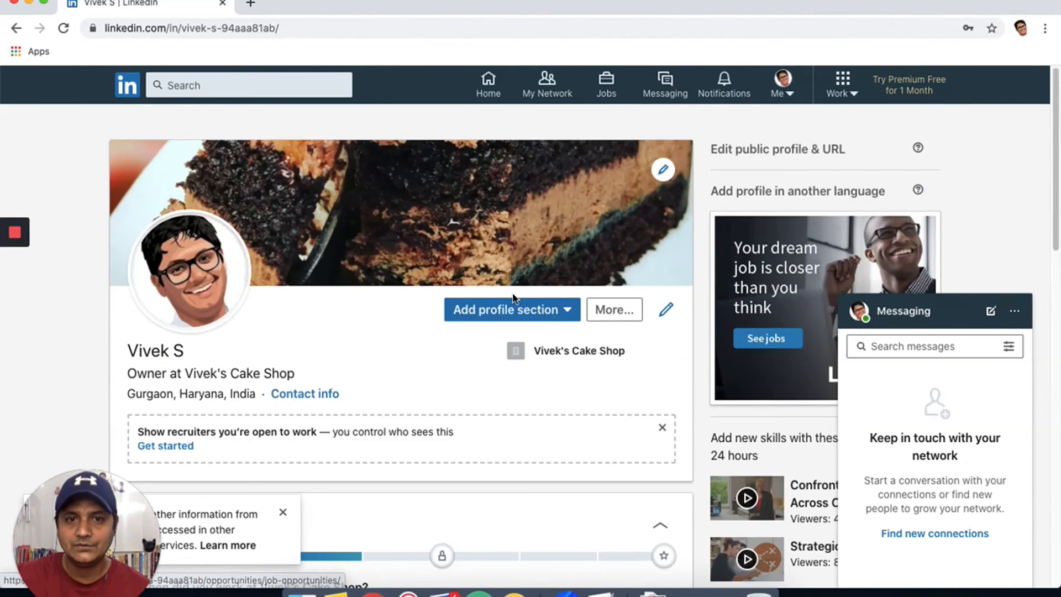
click(509, 319)
click(565, 352)
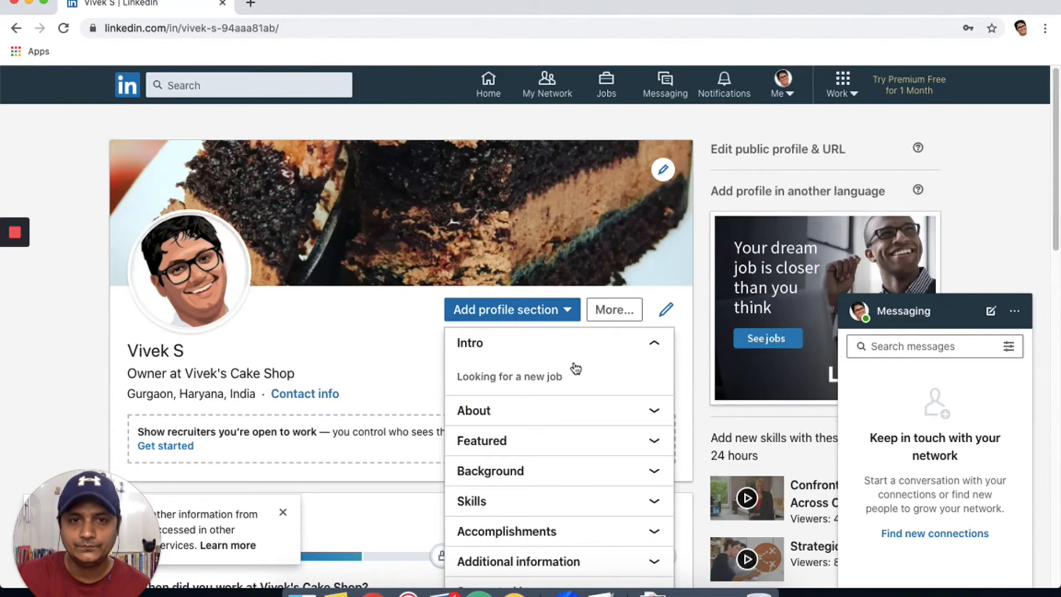
click(506, 381)
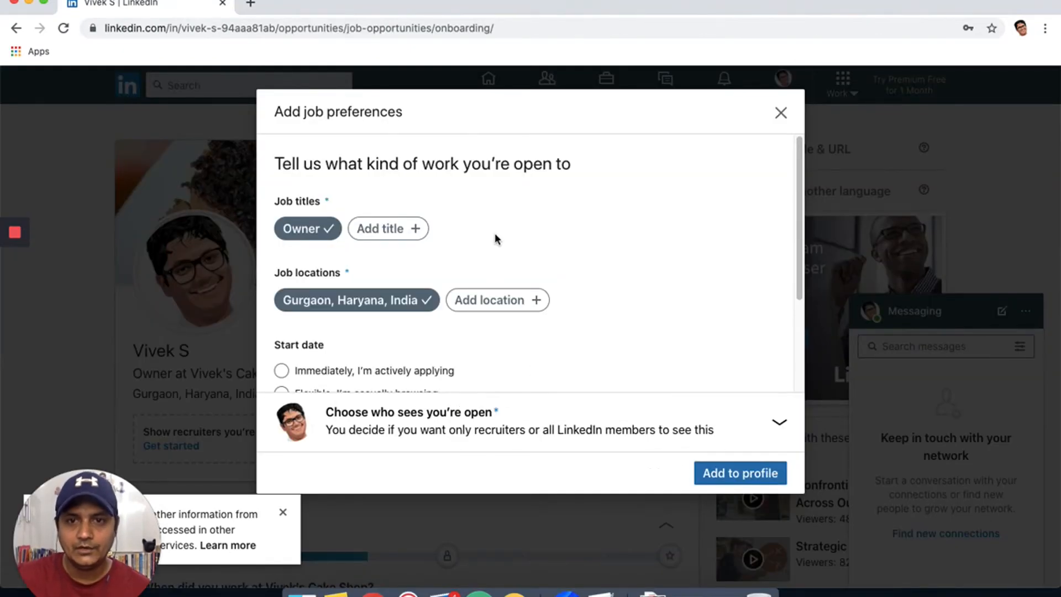
scroll(486, 241, down, 3)
scroll(479, 244, up, 3)
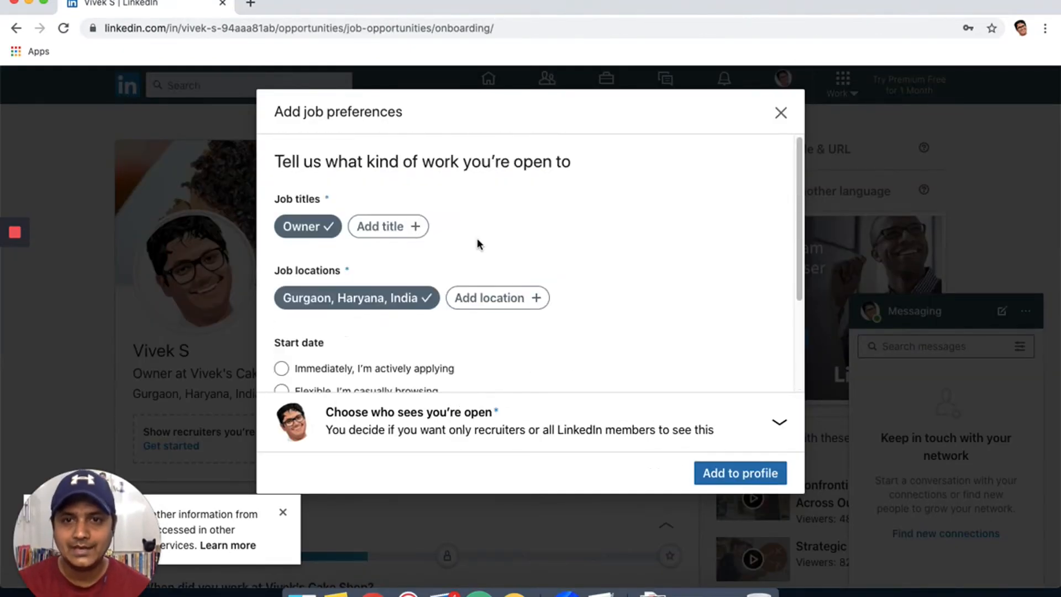
scroll(478, 244, down, 3)
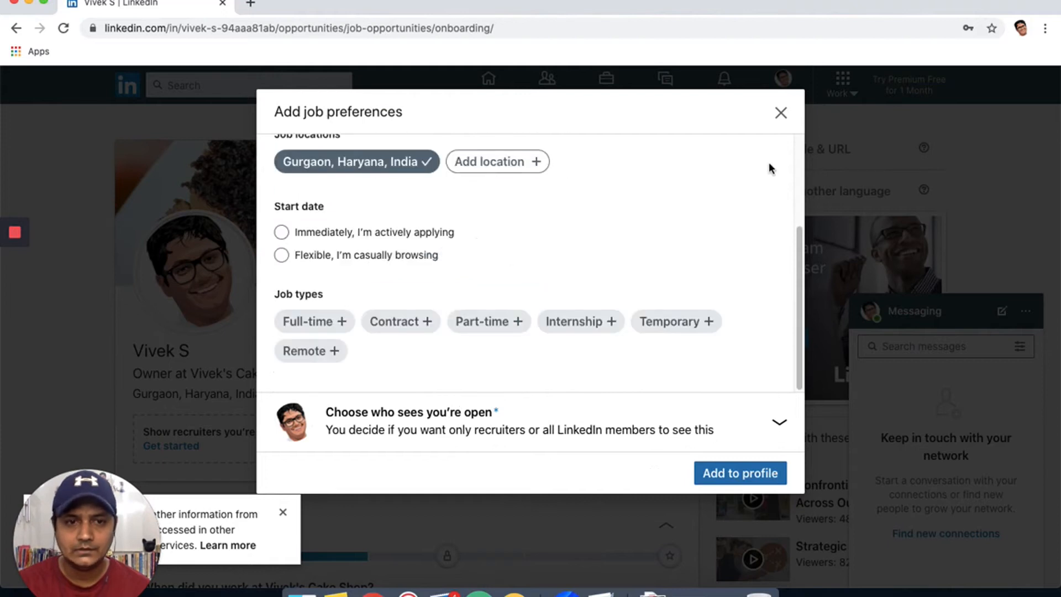
click(781, 113)
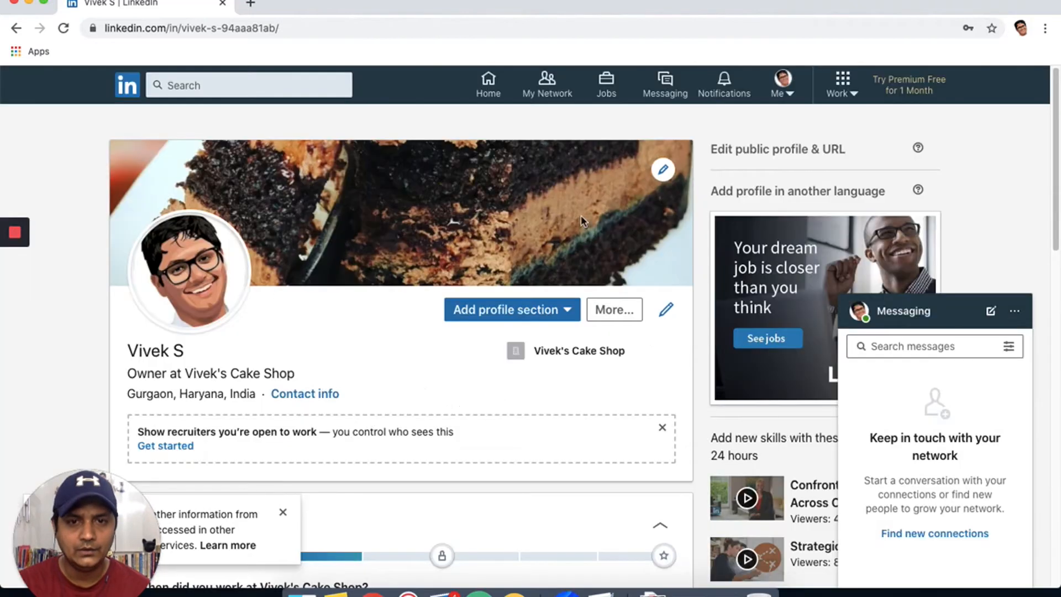
- Open the profile's About section for editing and begin its summary with "Owner at Vivek's cake shop."
click(550, 310)
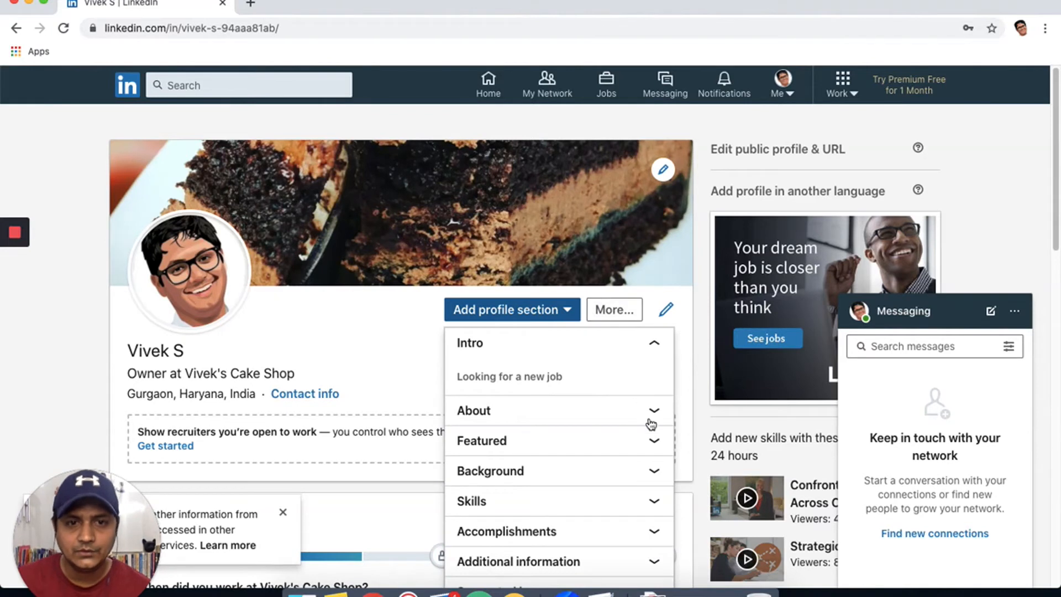
click(650, 413)
click(499, 409)
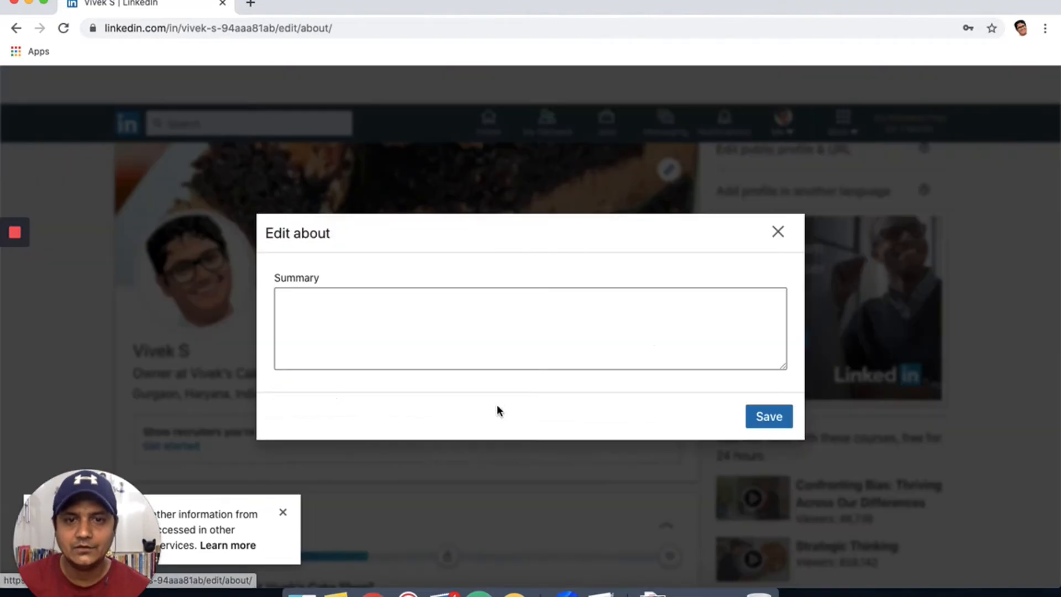
click(398, 313)
text(A)
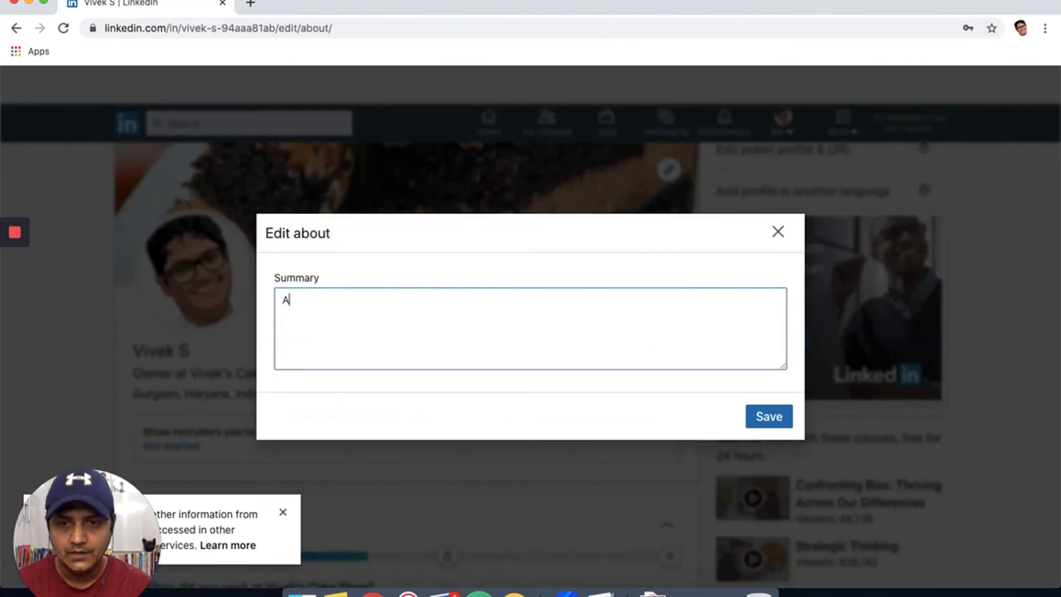
text(w)
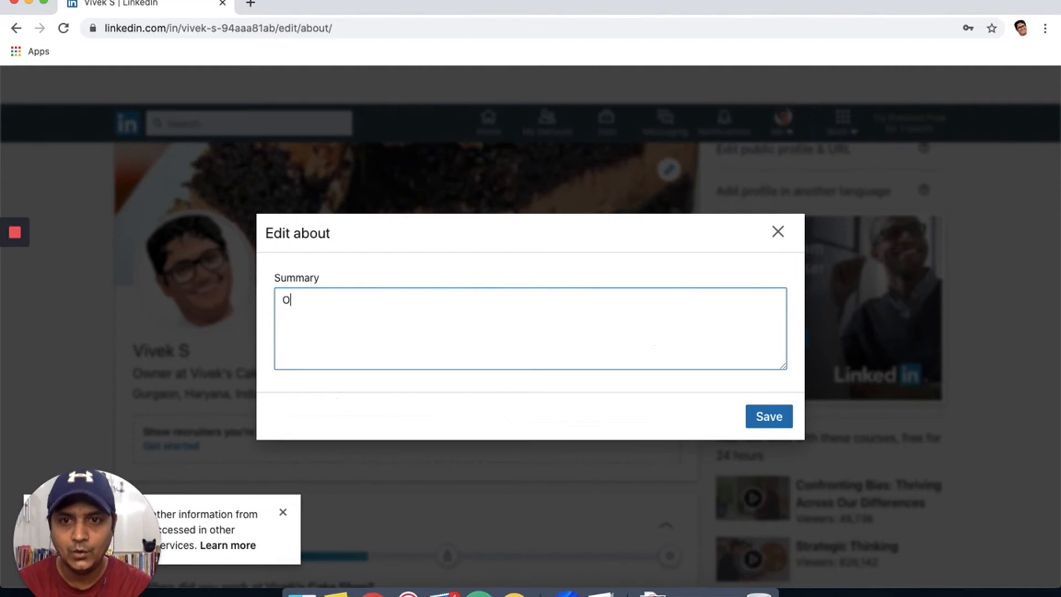
text(wenr)
key(BackSpace)
key(BackSpace)
key(BackSpace)
text(ne)
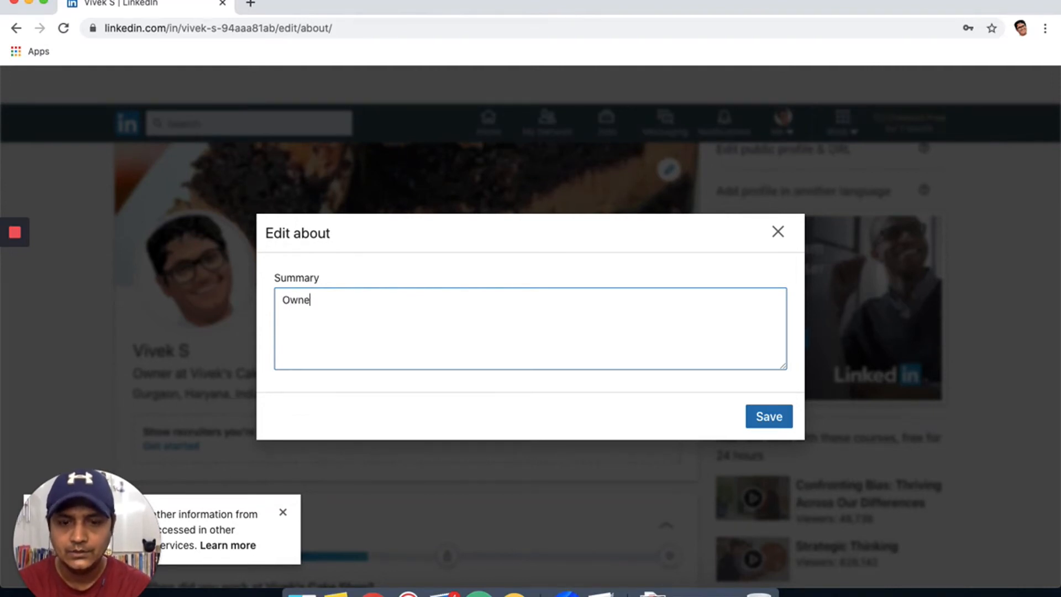
text(r at Vivek's)
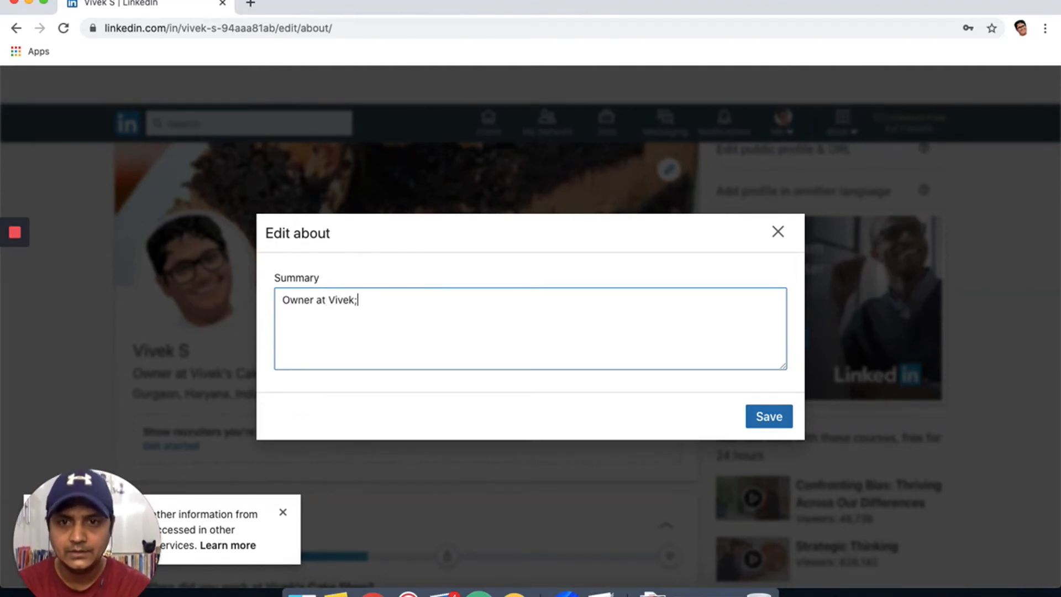
key(BackSpace)
key(BackSpace)
text('s c)
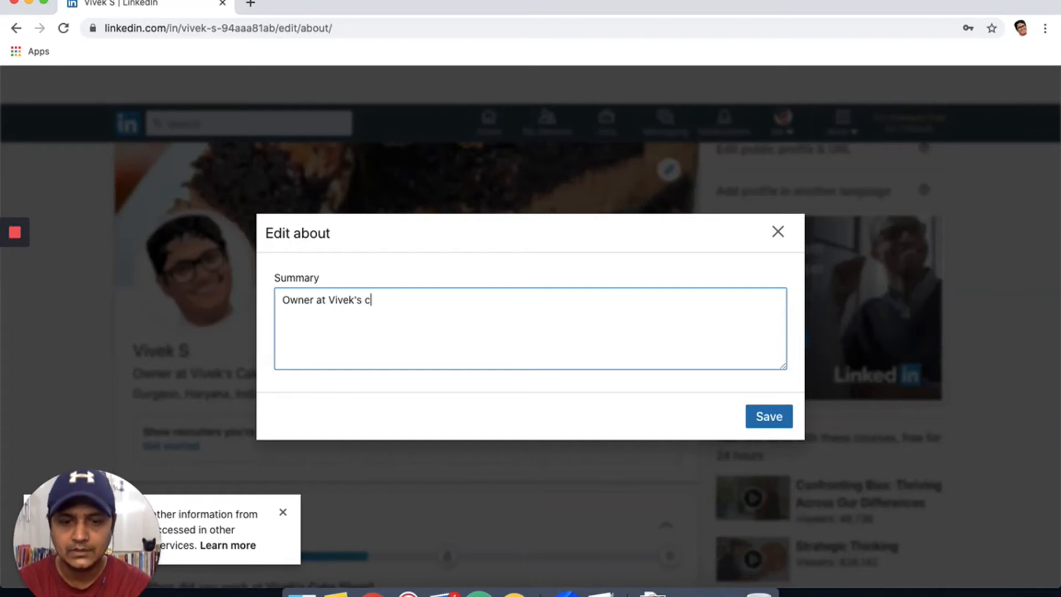
text(ake shop. D)
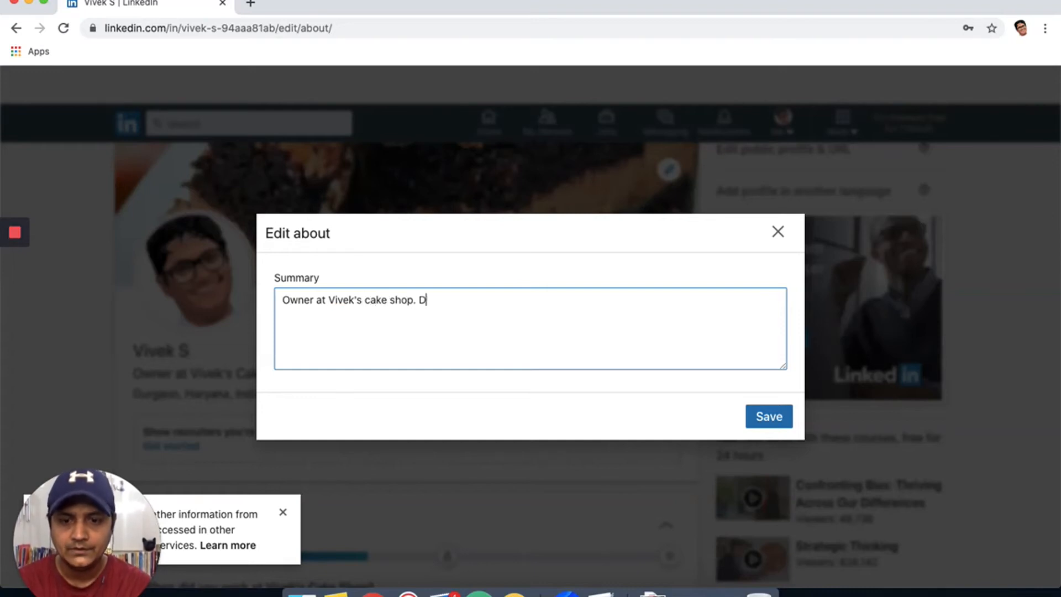
key(BackSpace)
text(Serv)
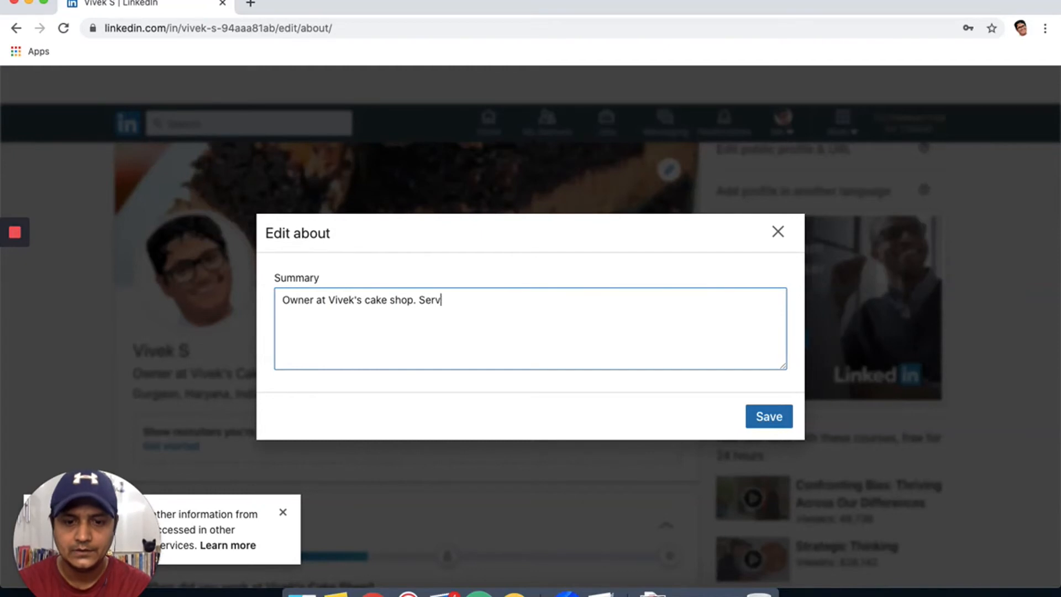
text(ing custo)
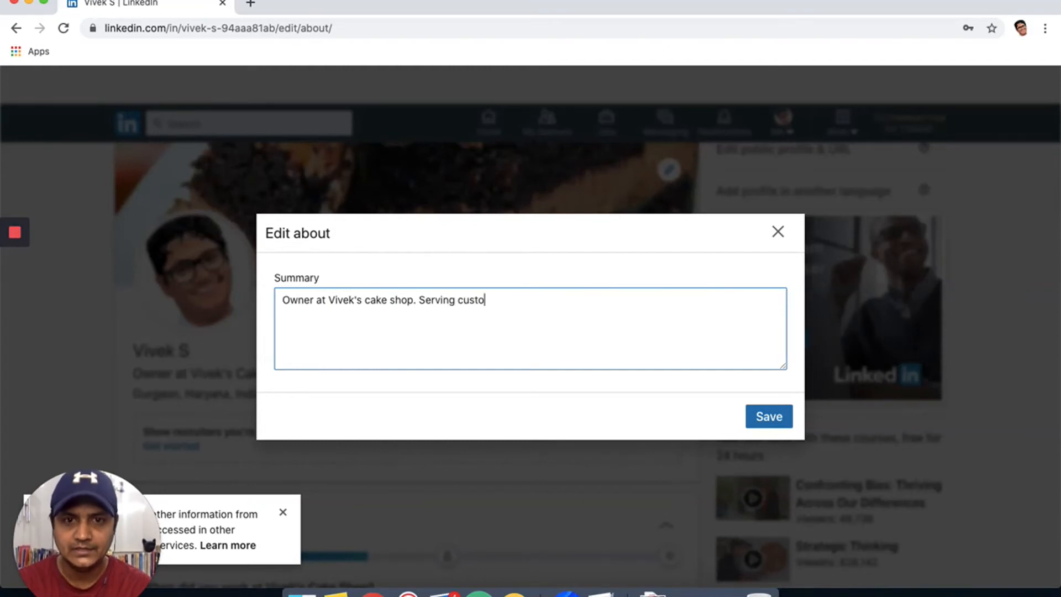
text(mers across)
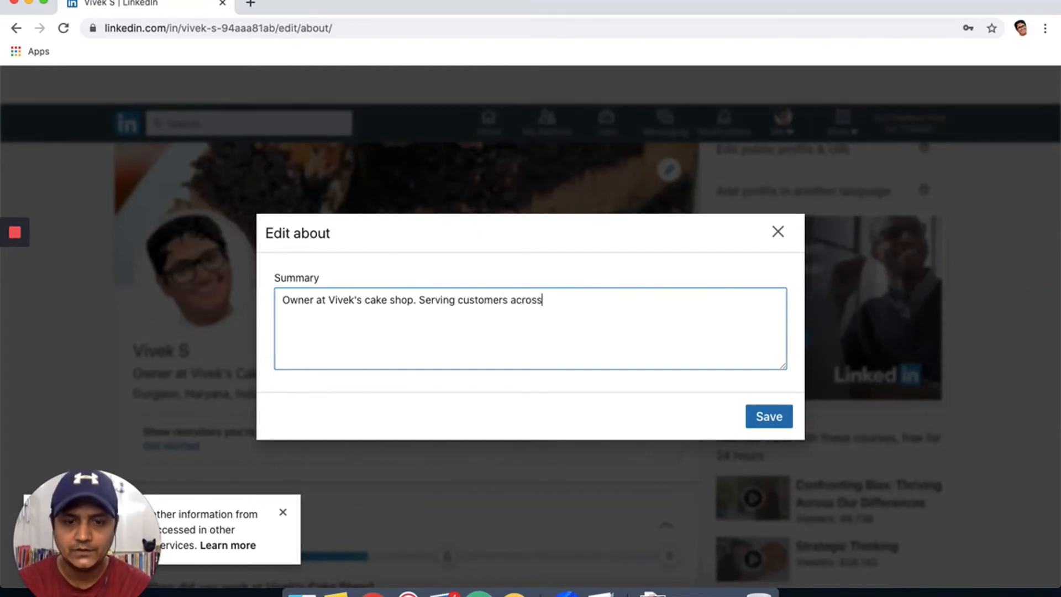
text( Gurao)
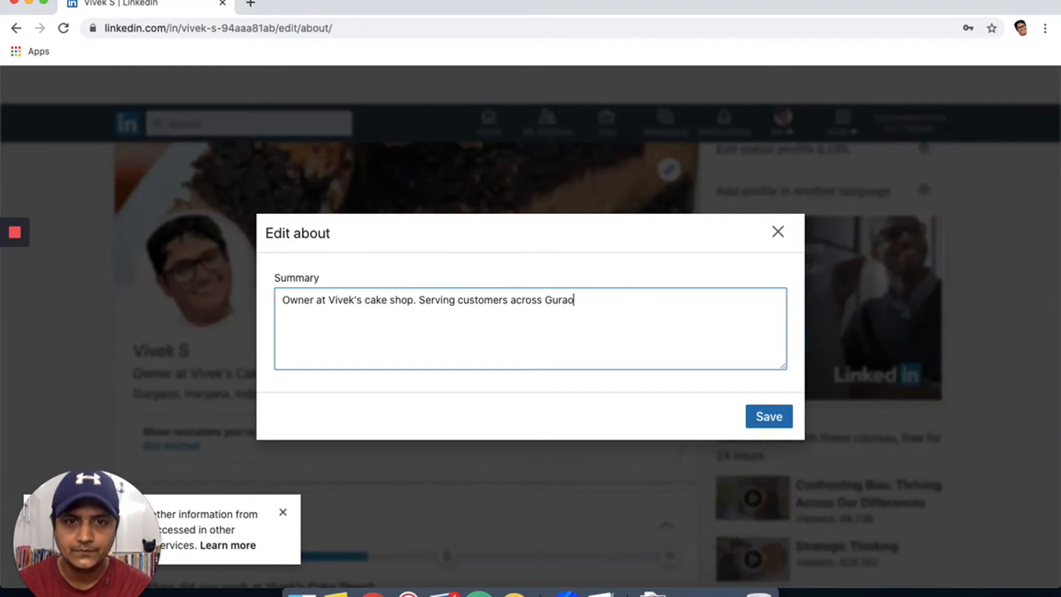
- Continue the About summary with the sentence "Serving customers across Gurgaon for last one year."
key(BackSpace)
key(BackSpace)
text(a)
key(BackSpace)
text(gaon)
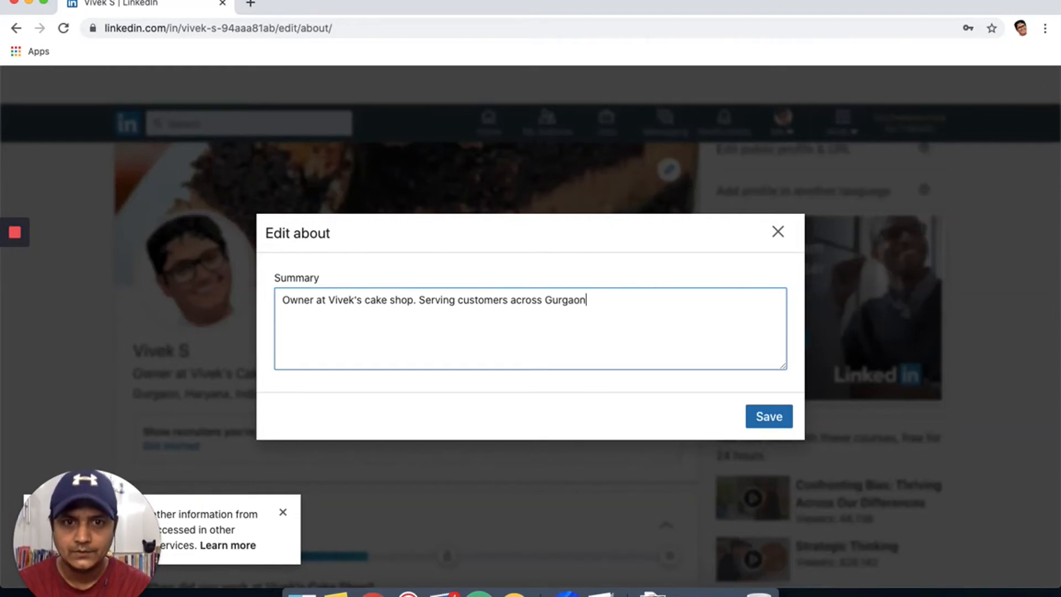
text( for last o)
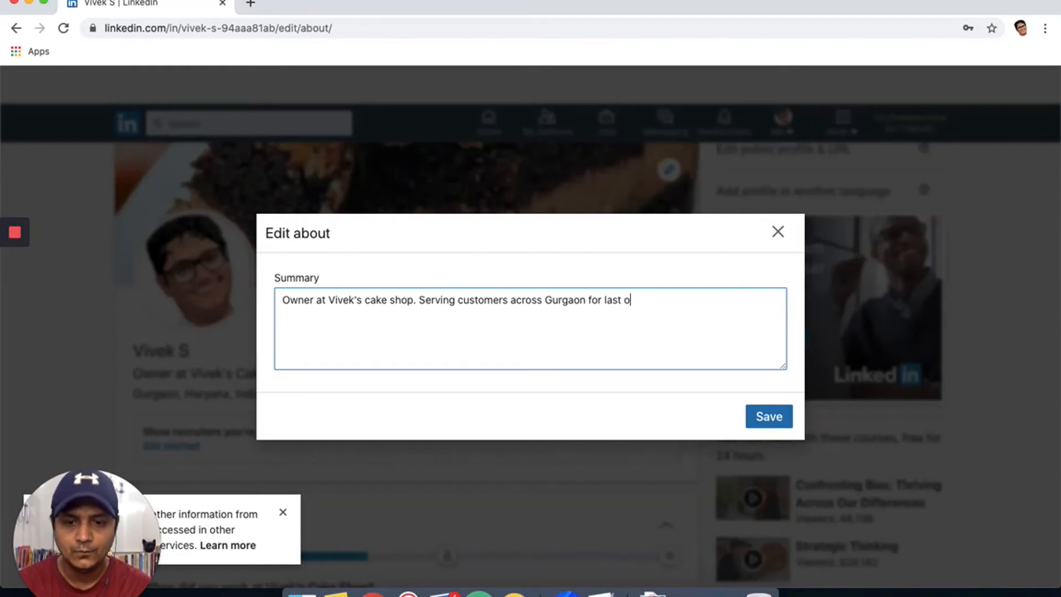
text(ne year.)
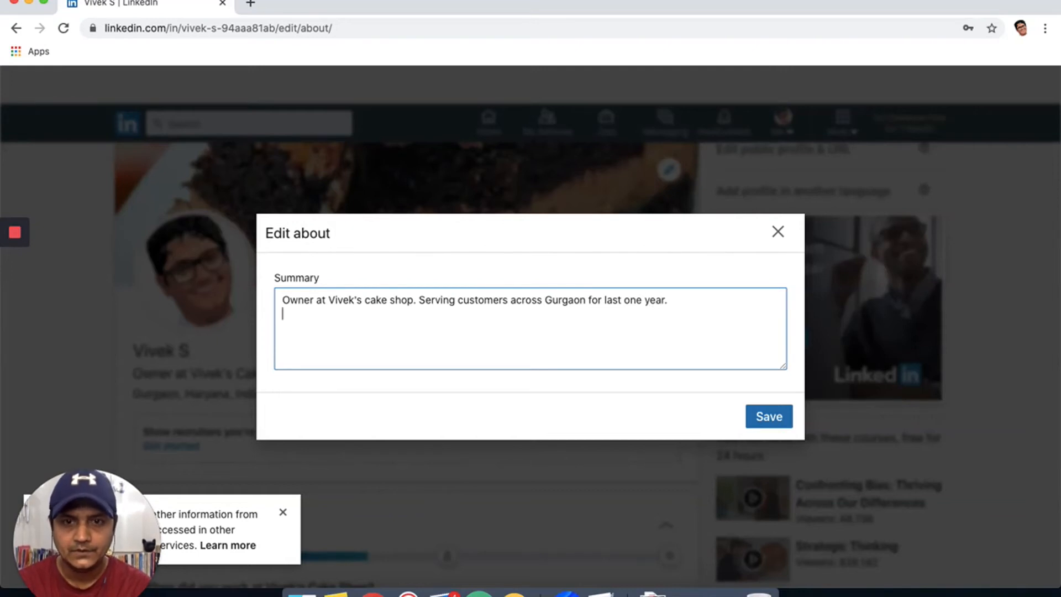
- Add a "Specialties" list with Gourmet Cakes, Cupcakes and Birthday Cake below the sentence, save the summary and dismiss the progress notice
key(Return)
text(Specialties)
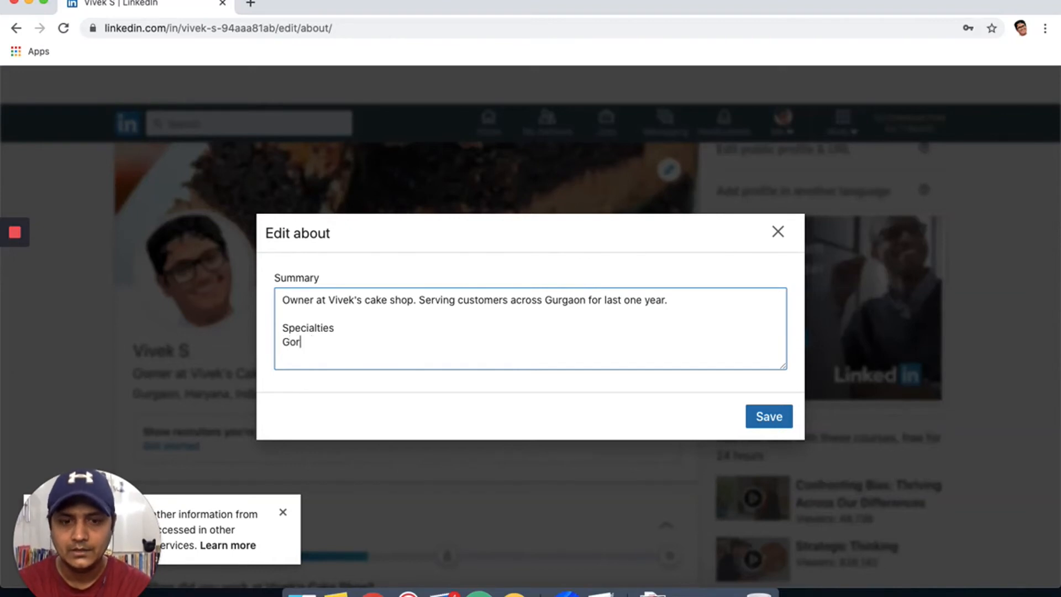
text(rmat)
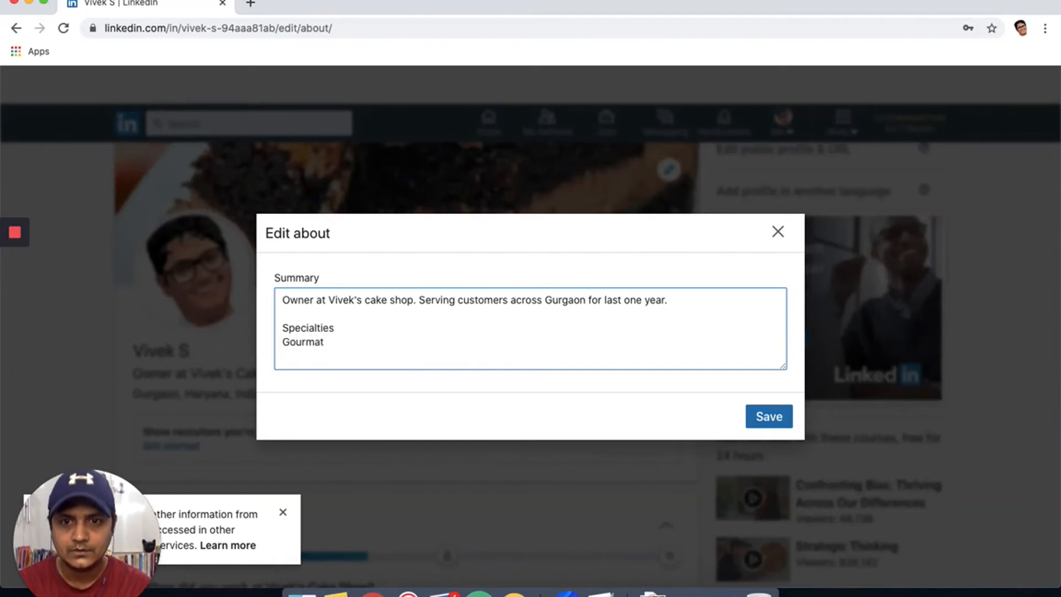
key(BackSpace)
key(BackSpace)
text(et Cake)
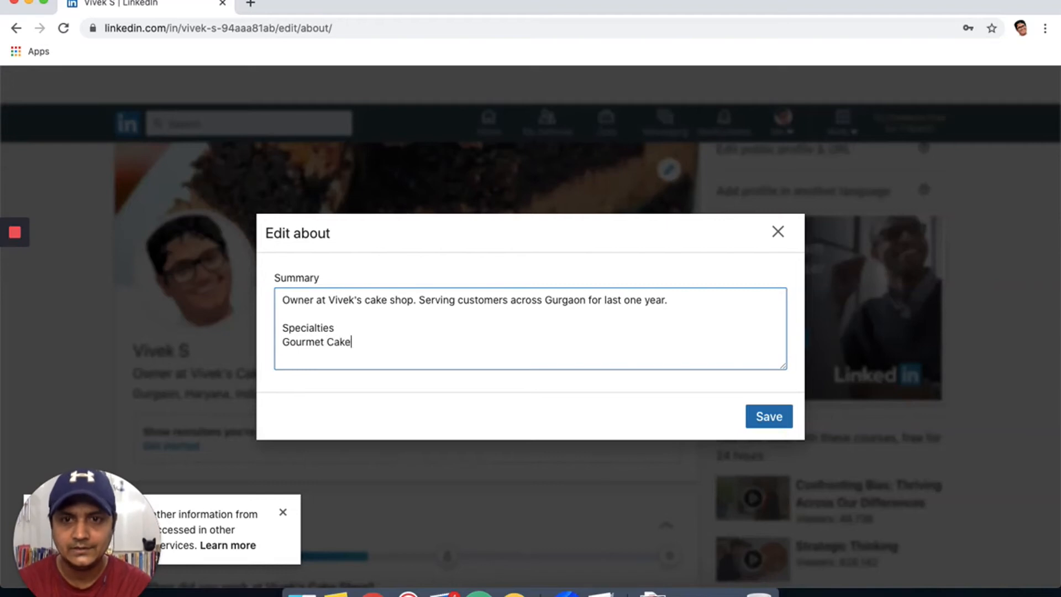
text(Cupcakes)
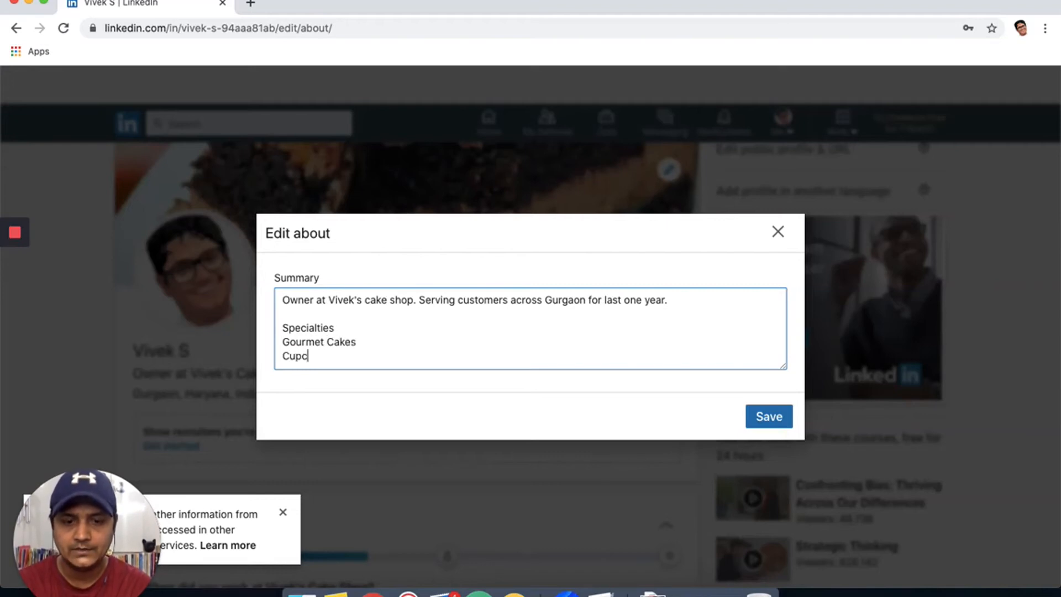
key(Return)
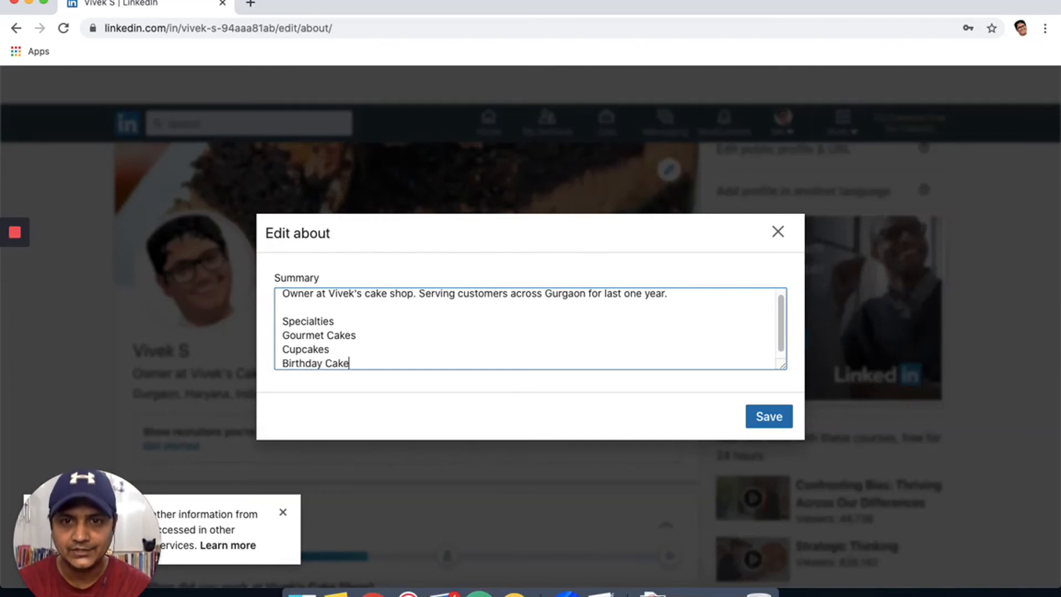
click(768, 415)
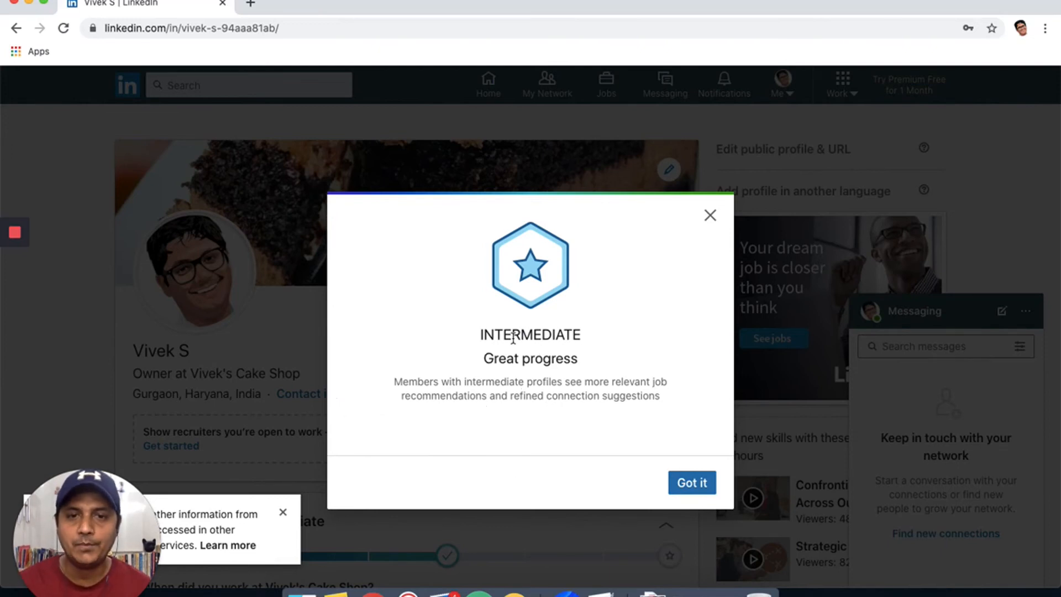
click(692, 483)
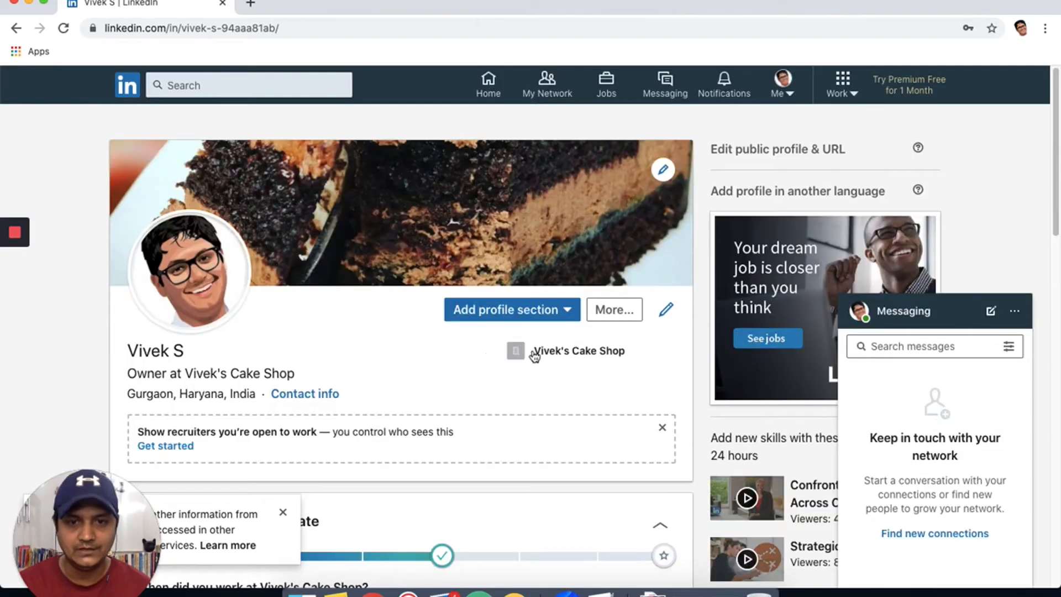
scroll(446, 378, down, 7)
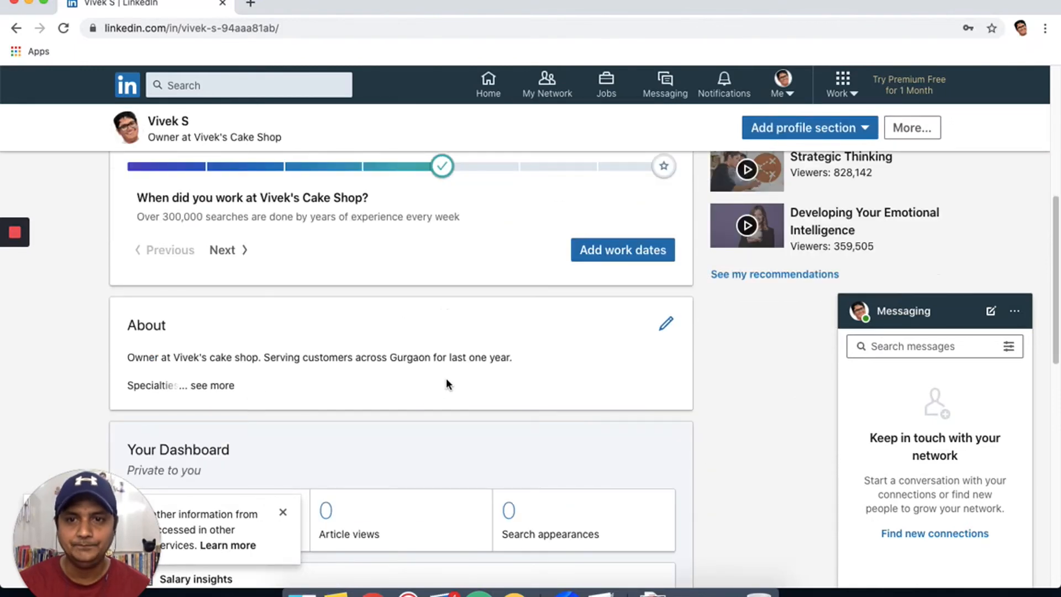
scroll(446, 378, up, 5)
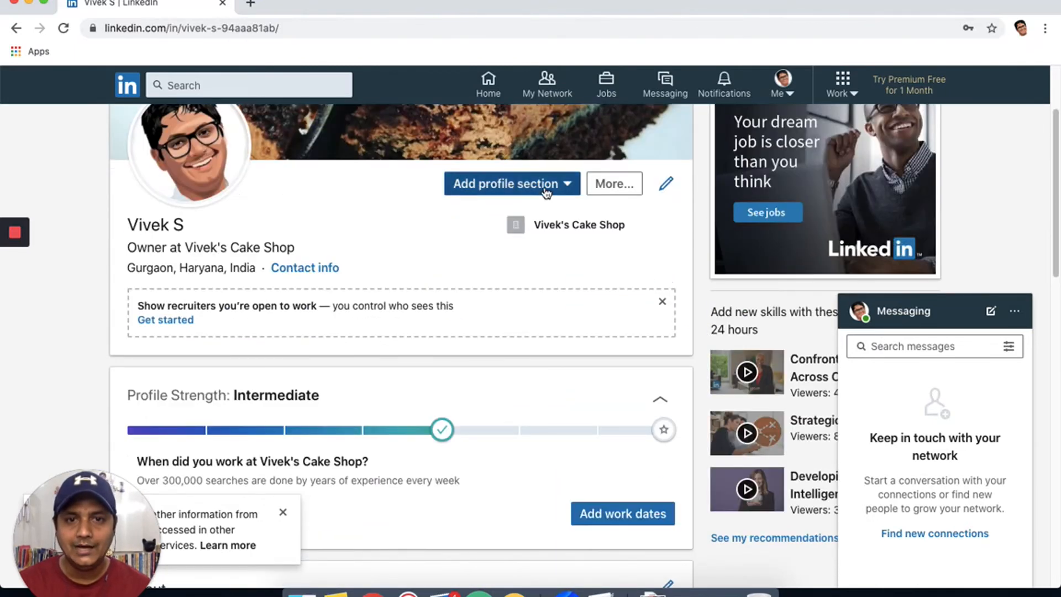
click(549, 189)
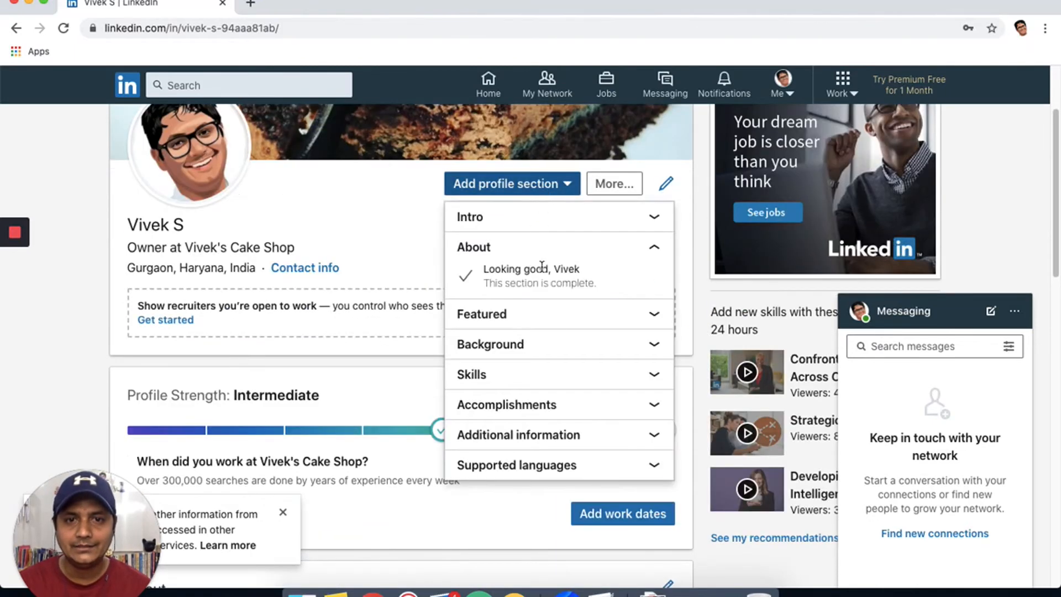
click(653, 313)
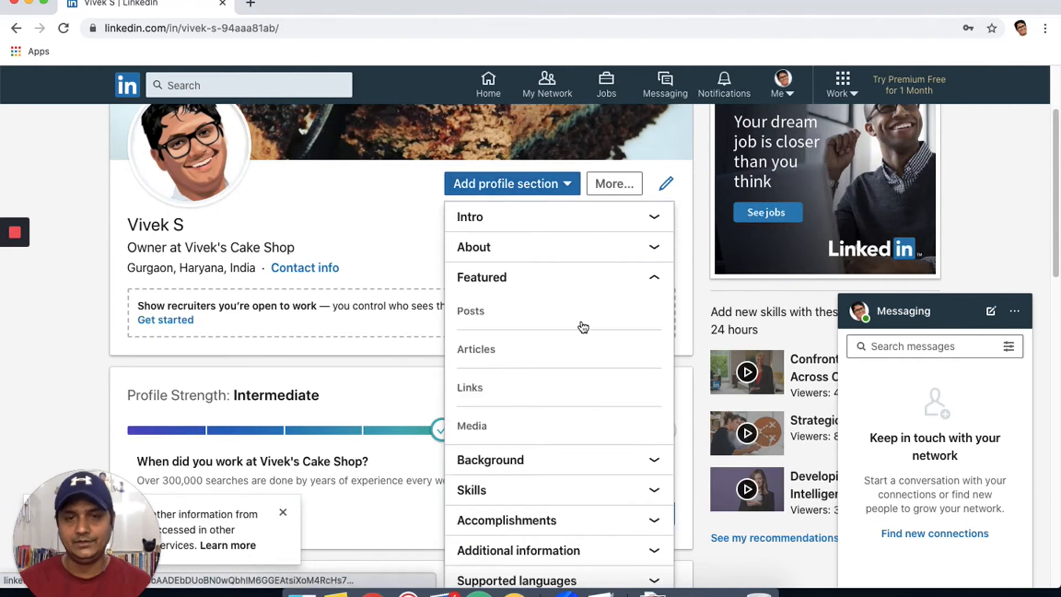
click(478, 398)
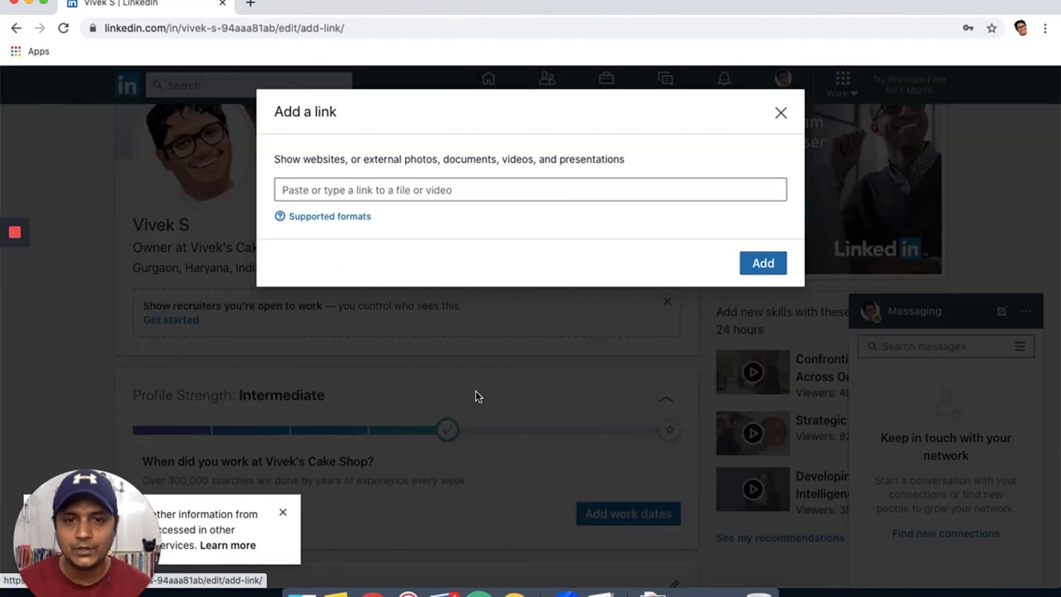
click(426, 190)
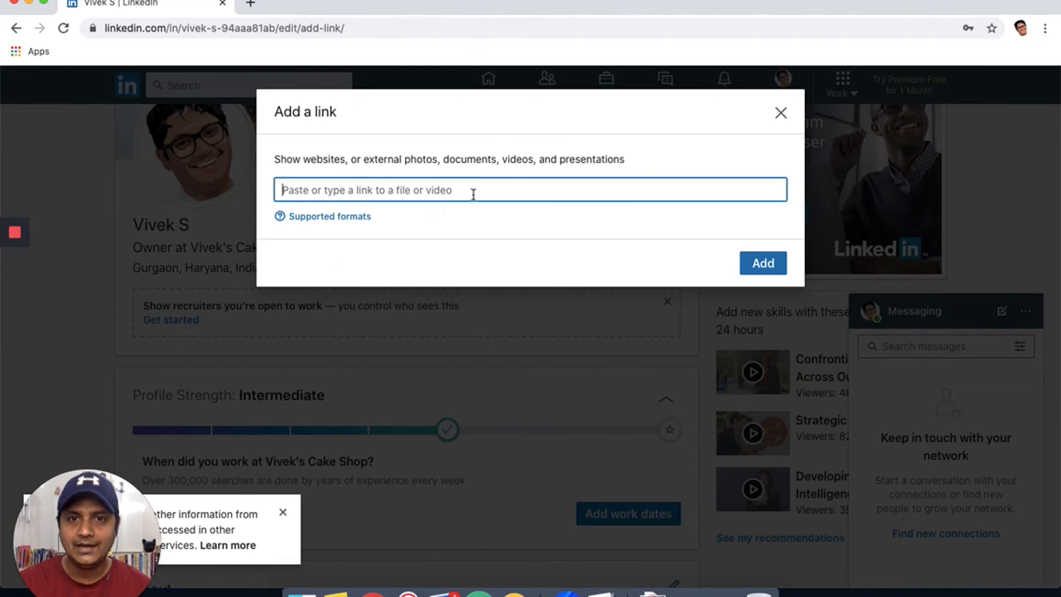
text(www)
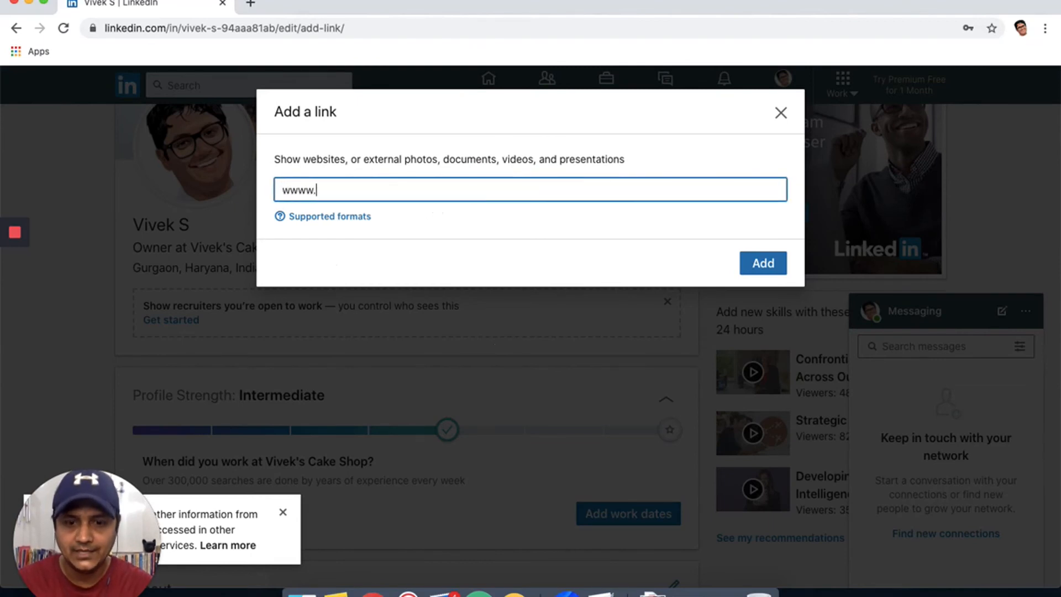
text(.vive)
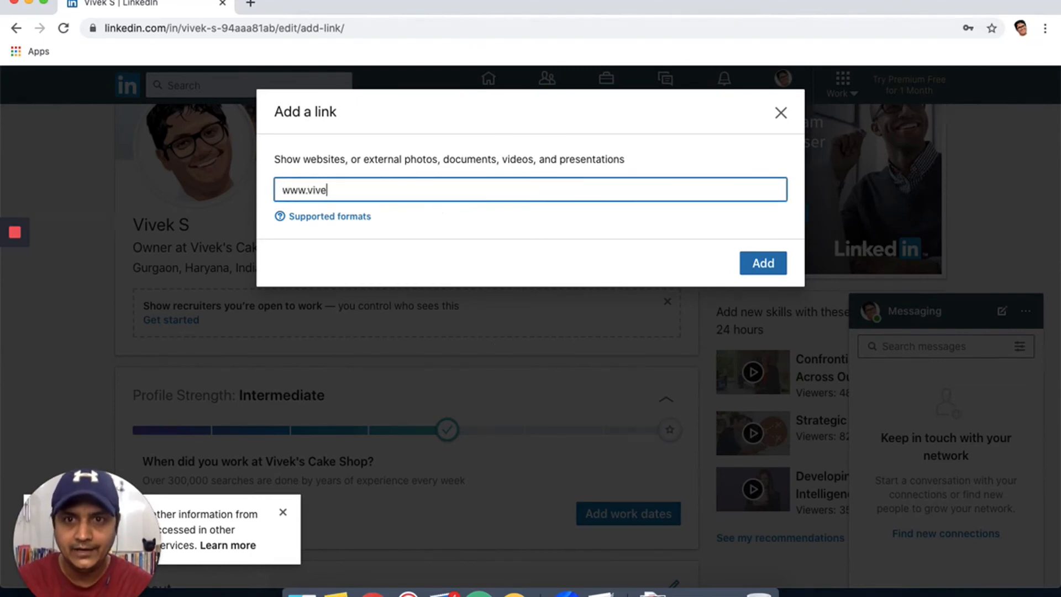
text(kscak)
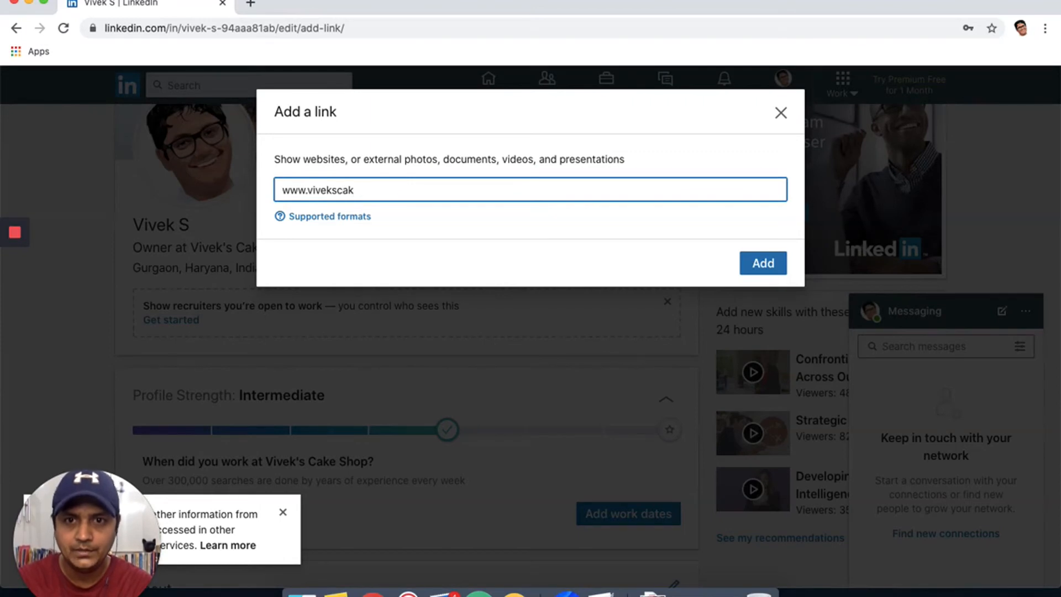
text(sshop.com)
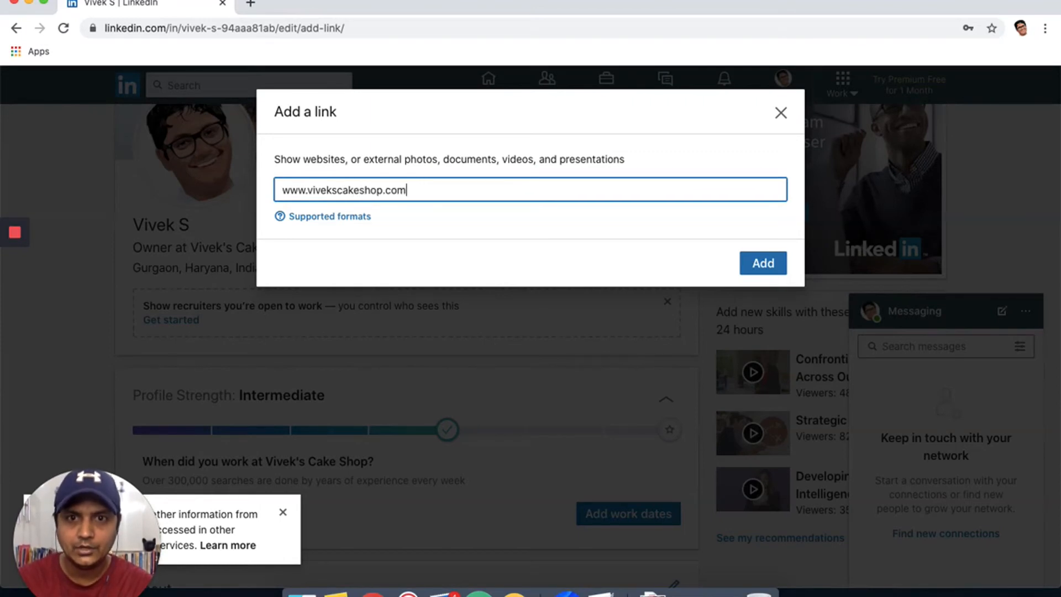
click(765, 263)
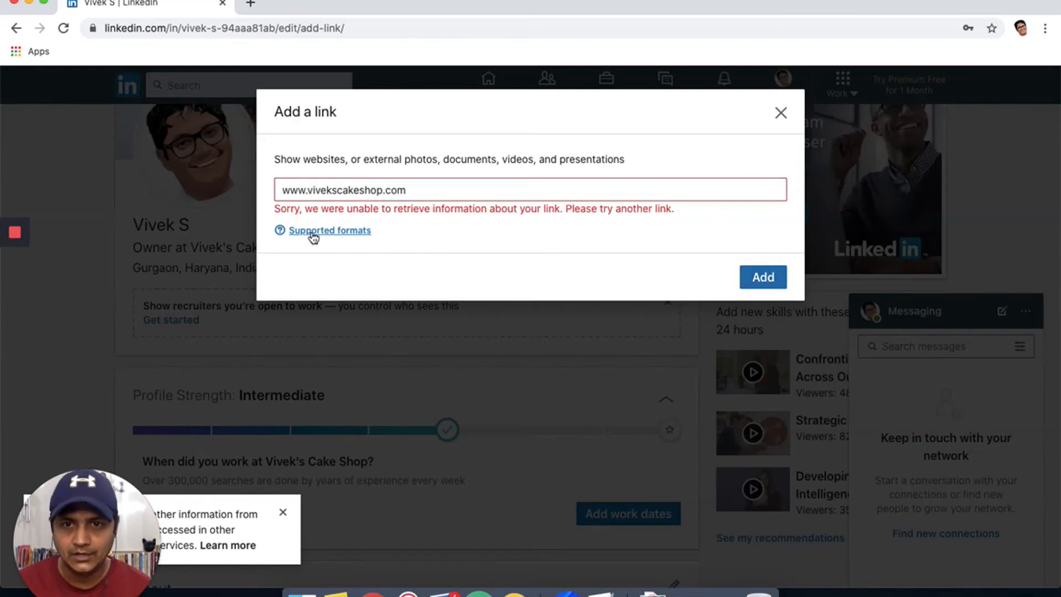
click(282, 230)
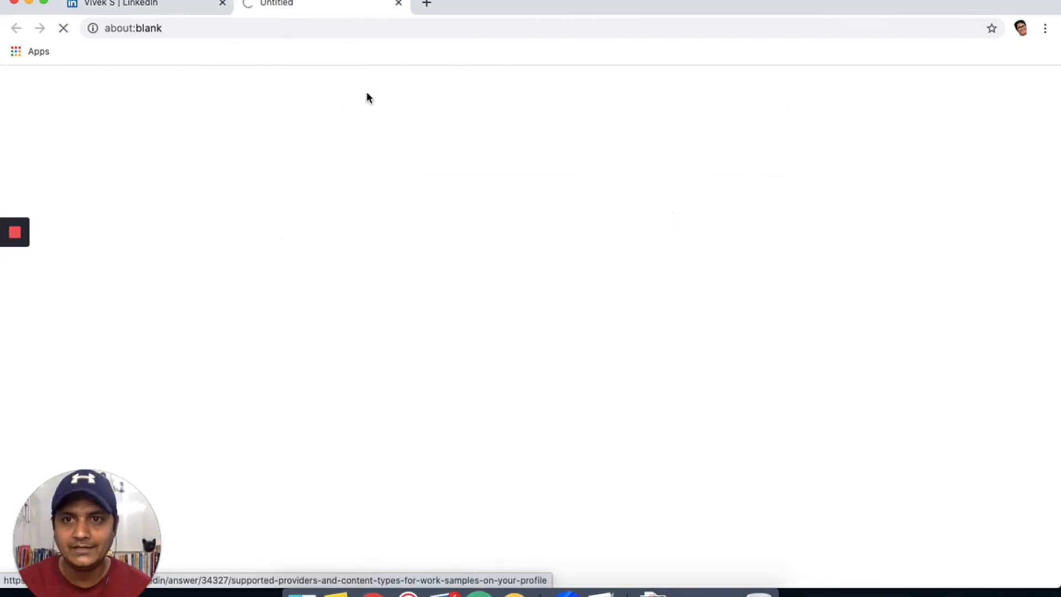
click(398, 4)
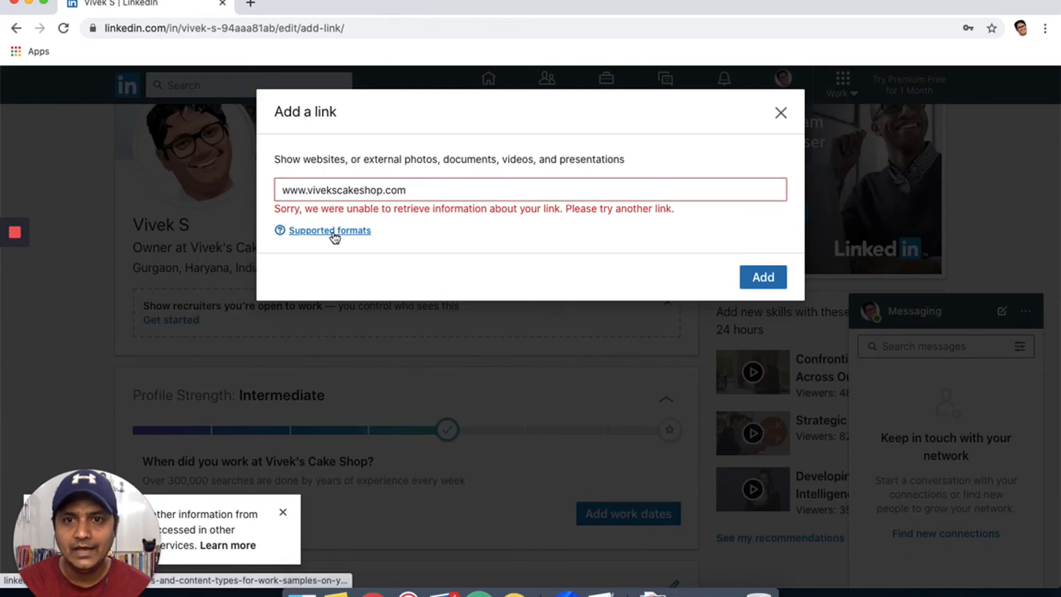
- Discard the website link entered for the Featured section and close its dialog
triple_click(438, 184)
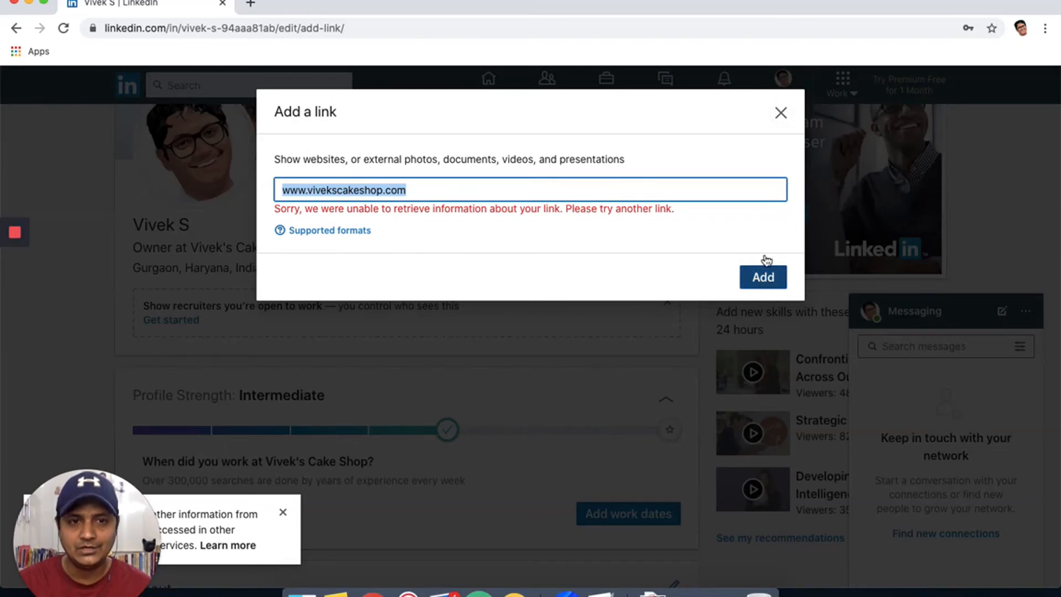
click(780, 113)
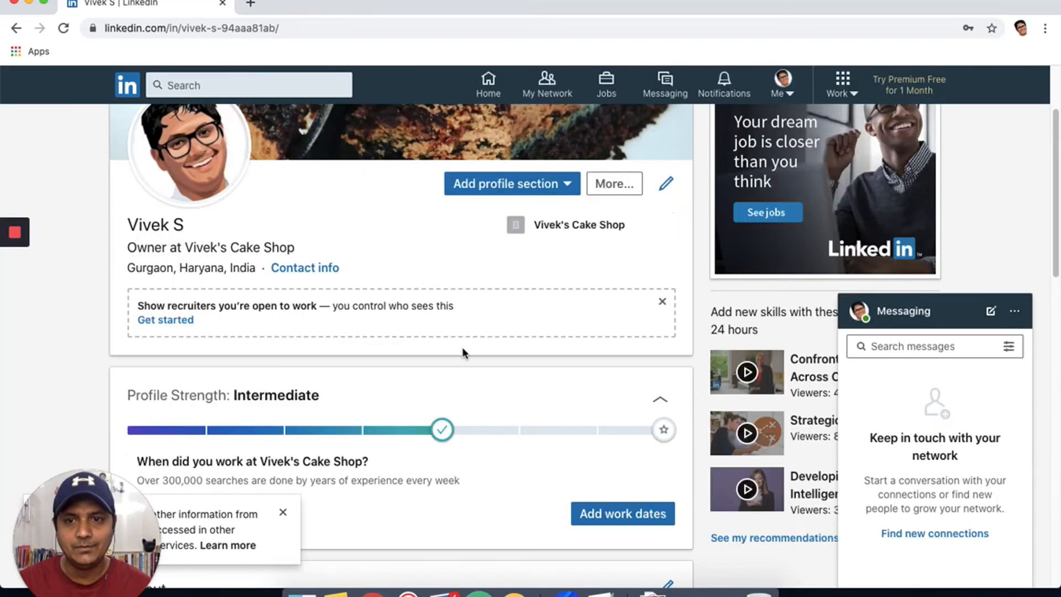
- Start adding skills to the profile and select the suggested skills Food & Beverage and Customer Service
click(506, 186)
scroll(559, 310, down, 2)
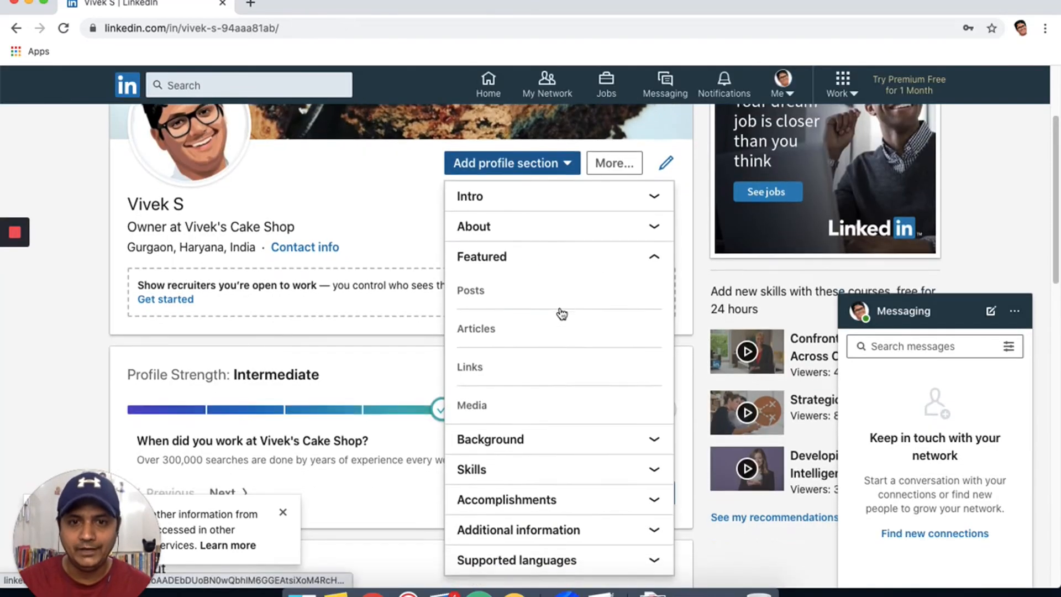
click(657, 446)
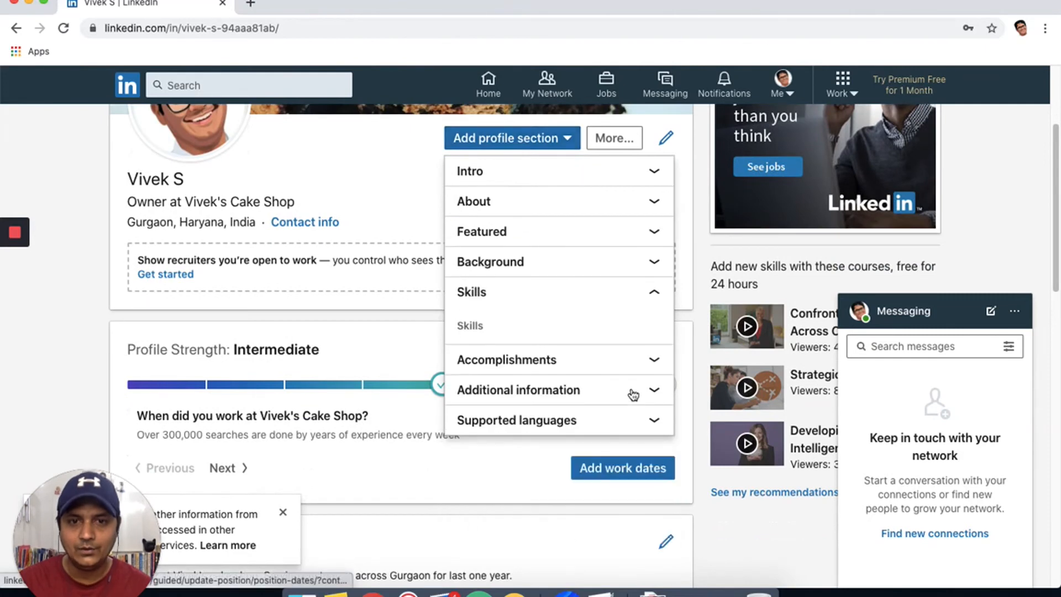
click(482, 321)
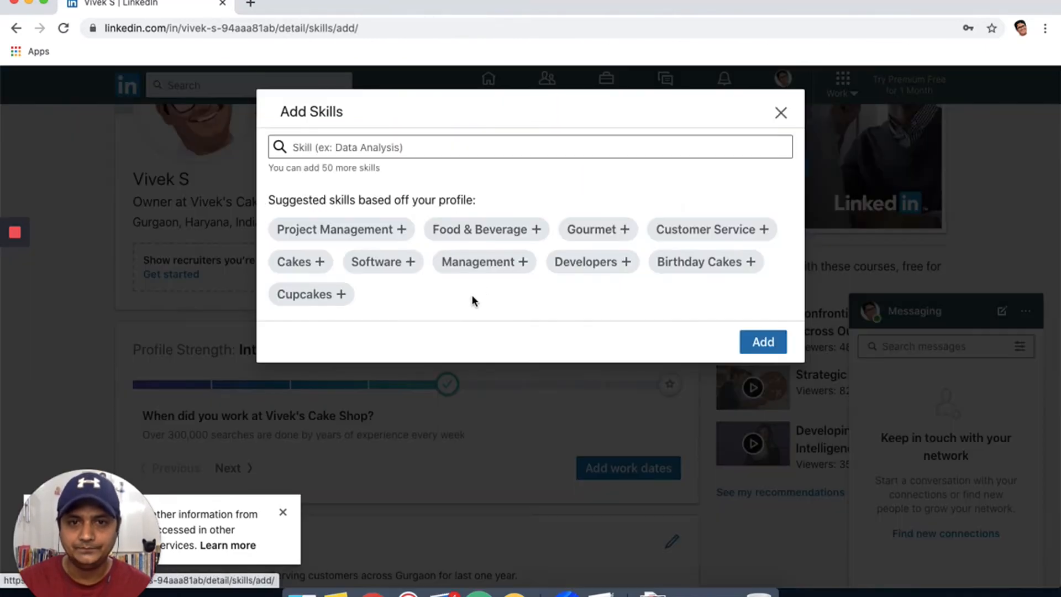
click(537, 230)
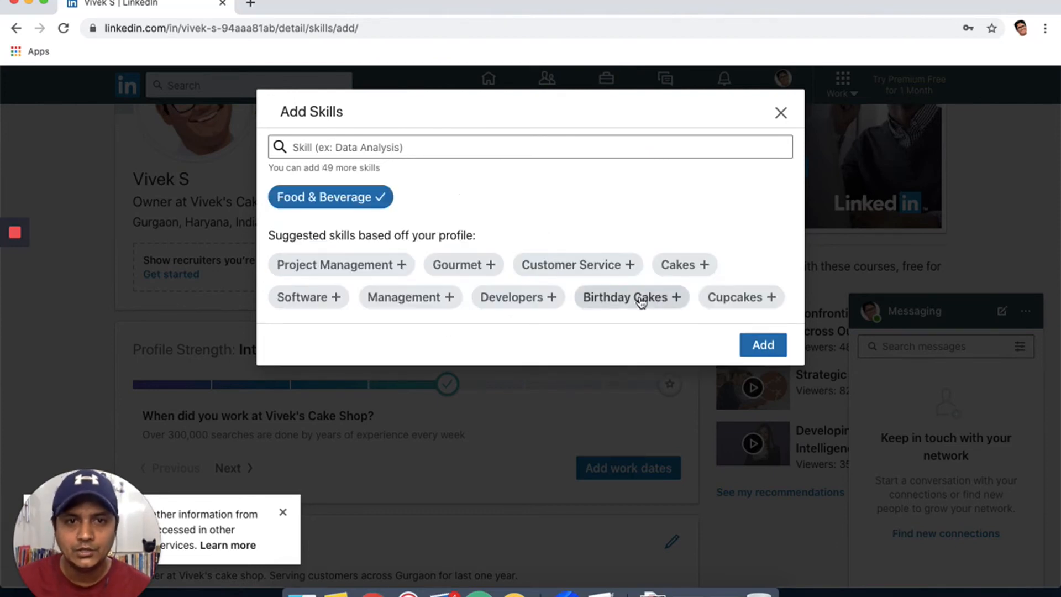
click(630, 268)
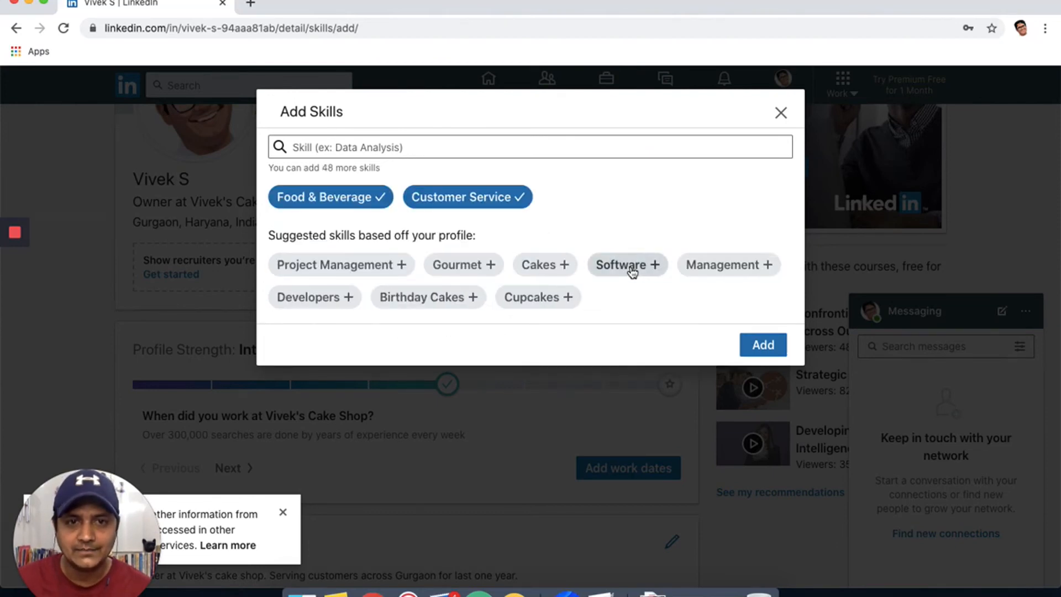
- Find and select the skills Project Management and Entrepreneurship by searching for "project" and "entre"
click(437, 149)
text(project)
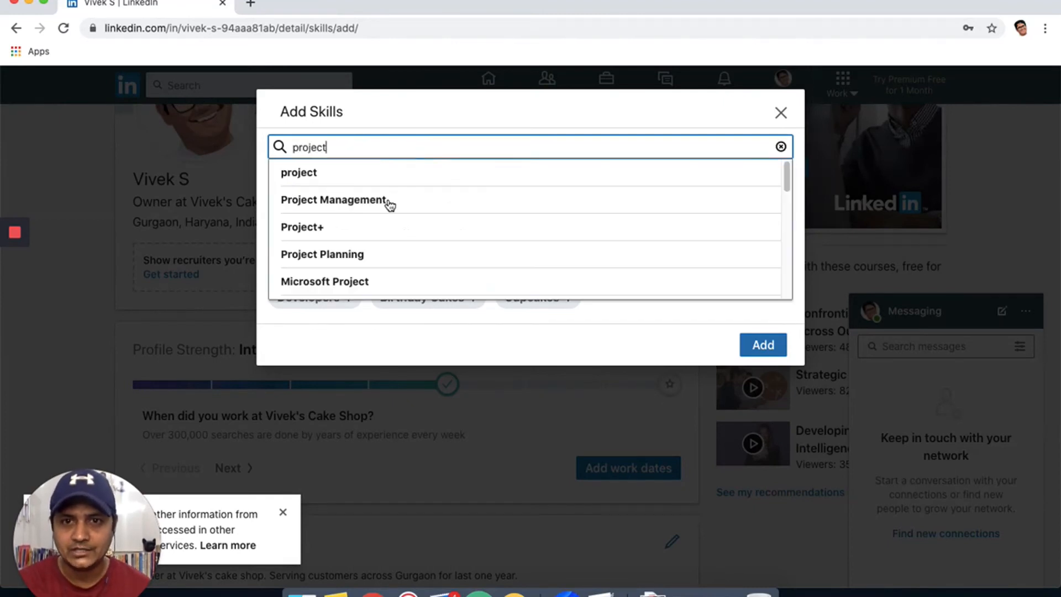
click(388, 201)
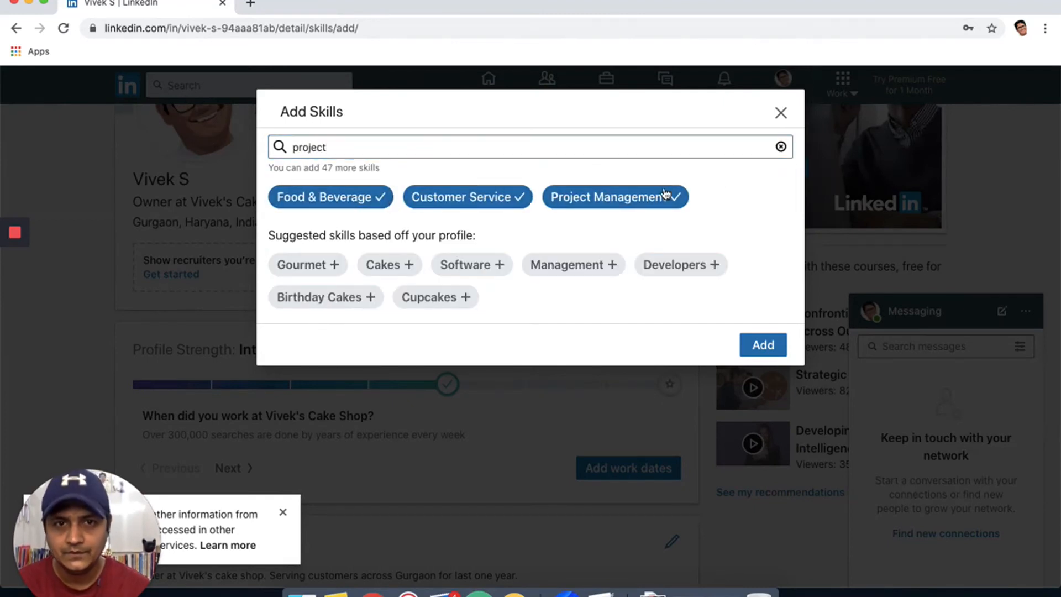
click(500, 147)
double_click(499, 147)
text(entre)
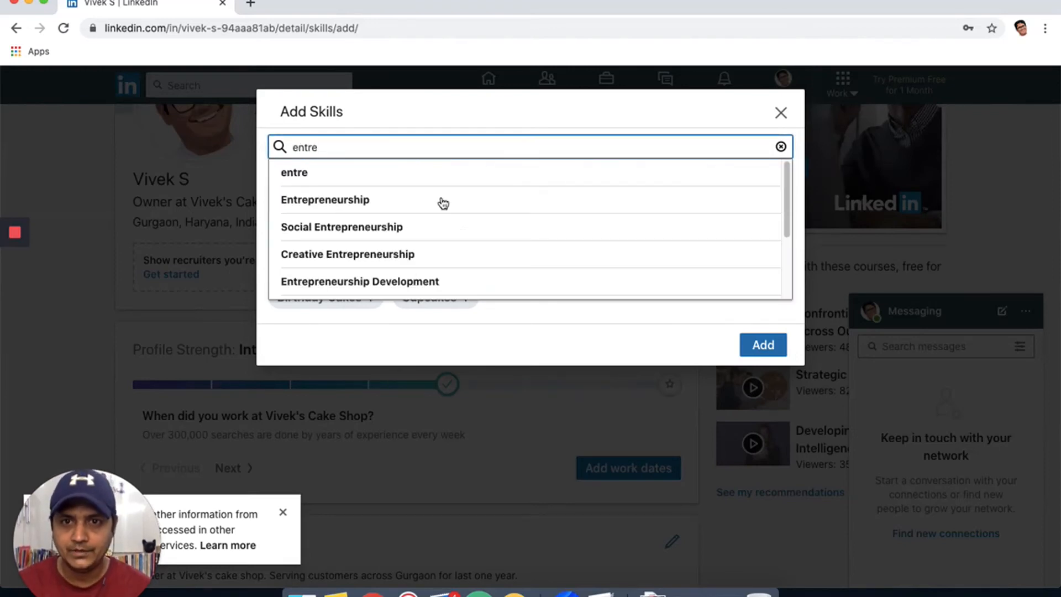
click(335, 198)
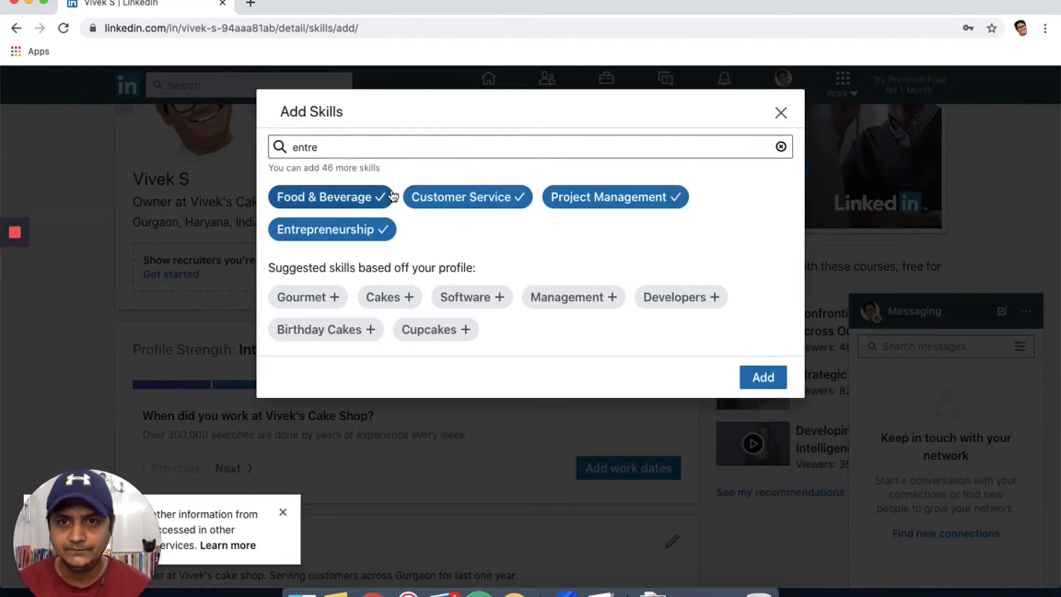
- Find and select the skills Baking and Gourmet, and add all the selected skills to the profile
double_click(359, 145)
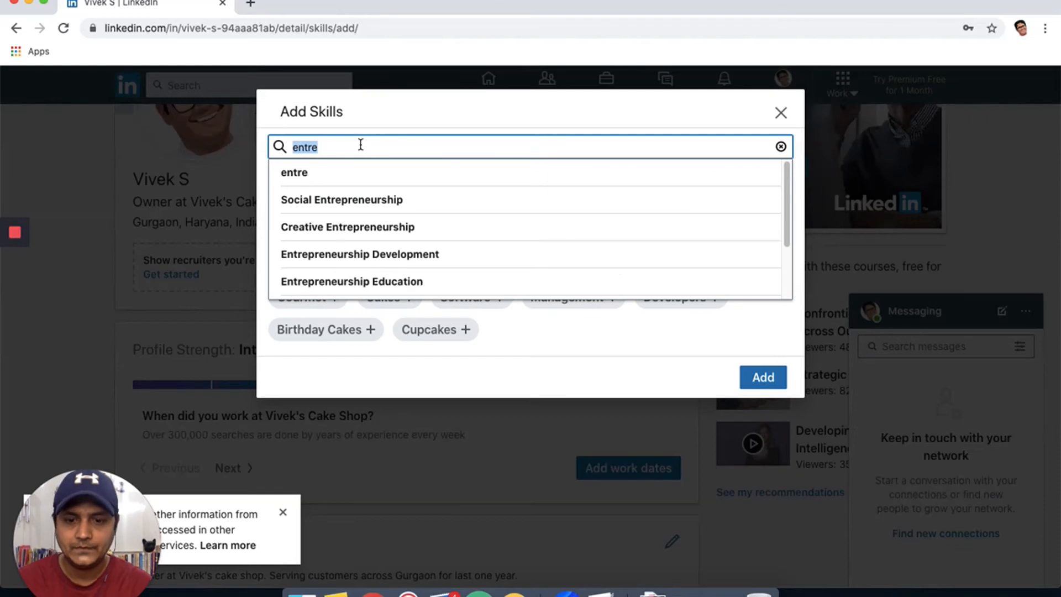
text(baking)
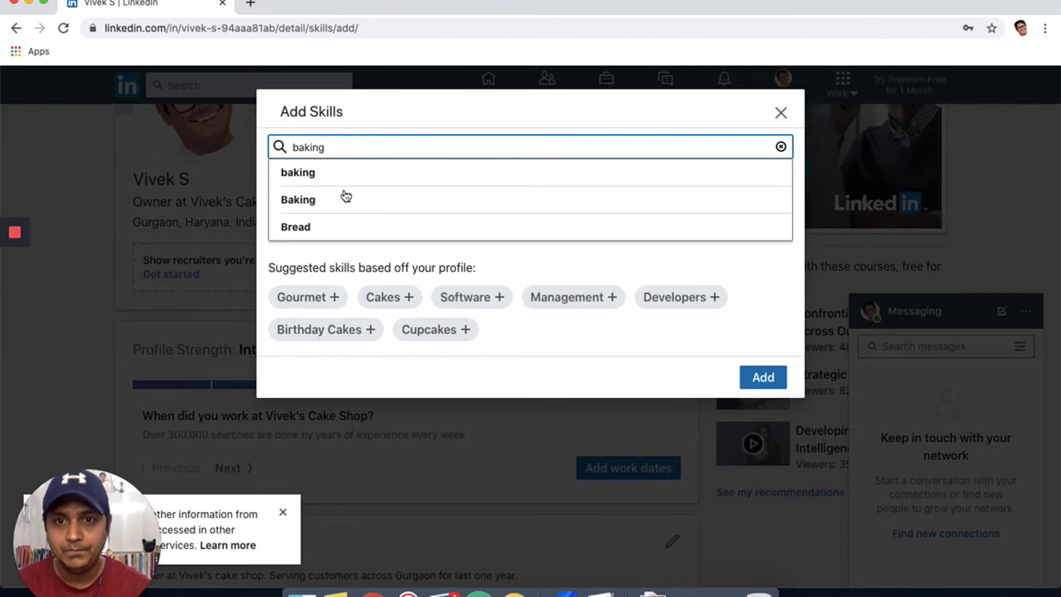
click(346, 198)
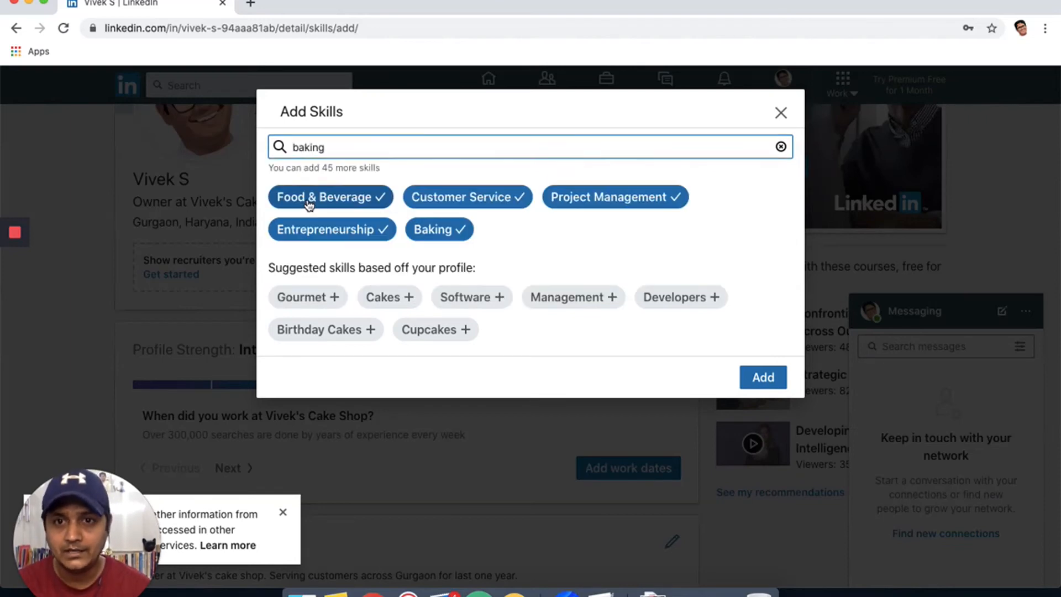
double_click(363, 148)
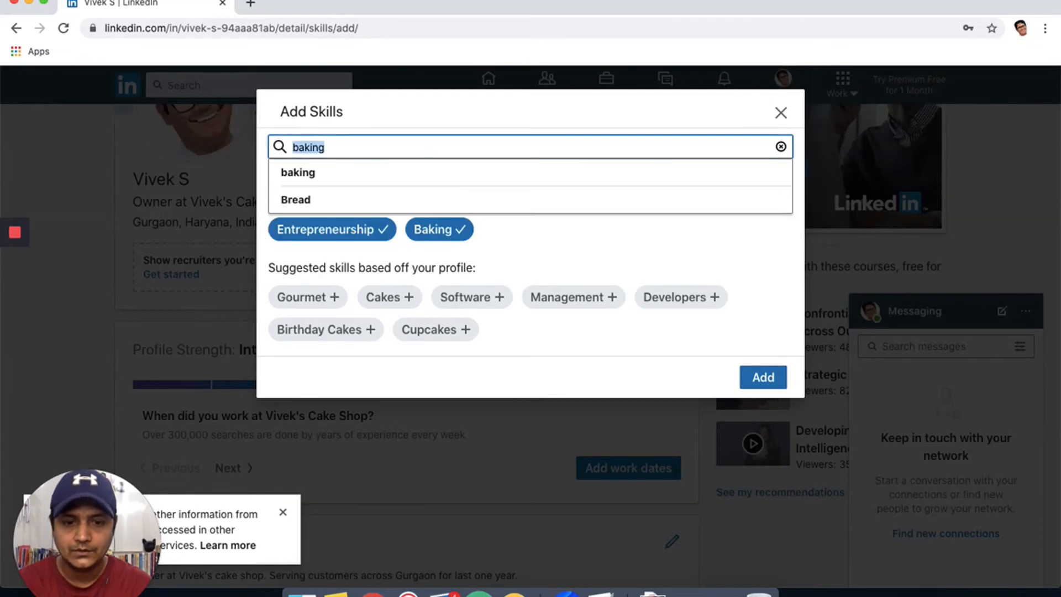
text(gourm)
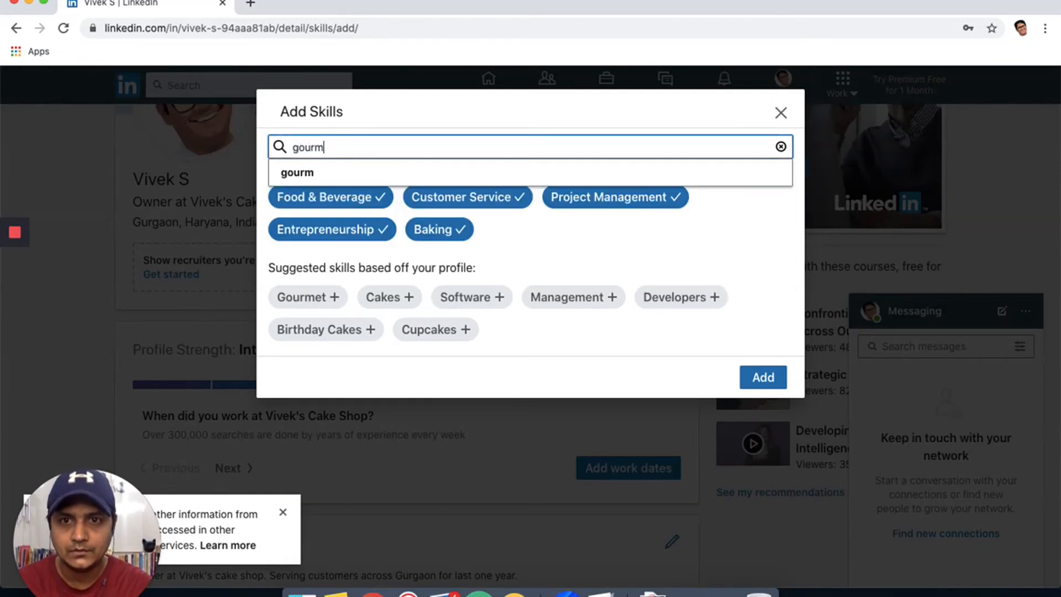
text(e)
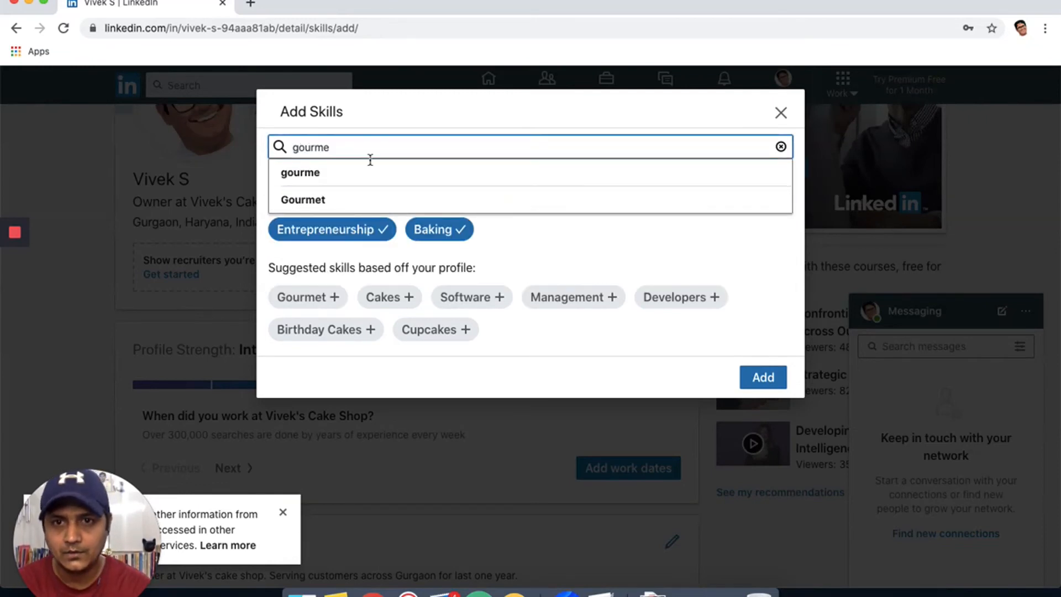
click(326, 199)
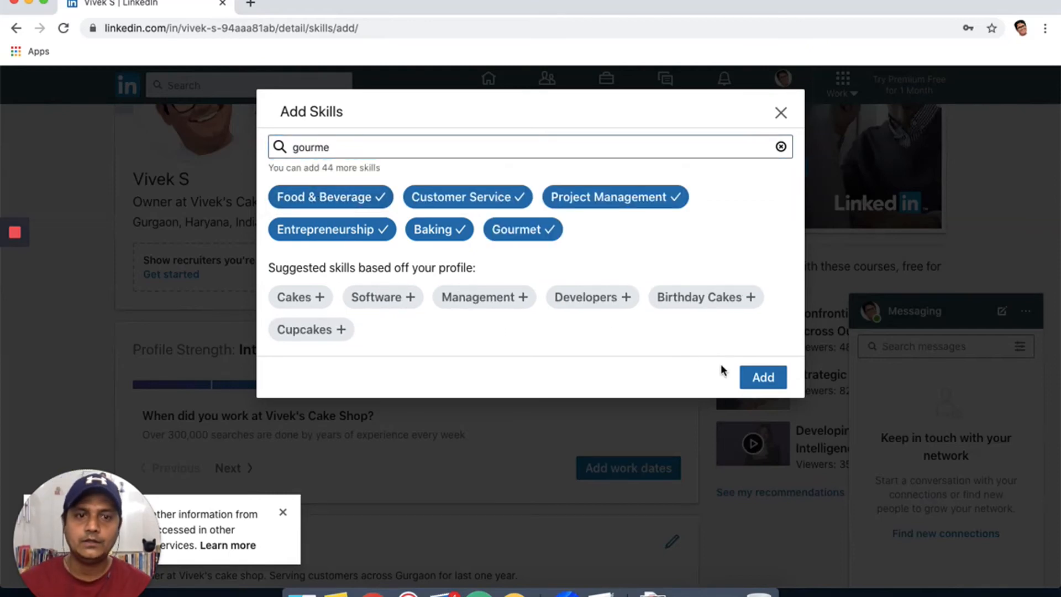
click(763, 377)
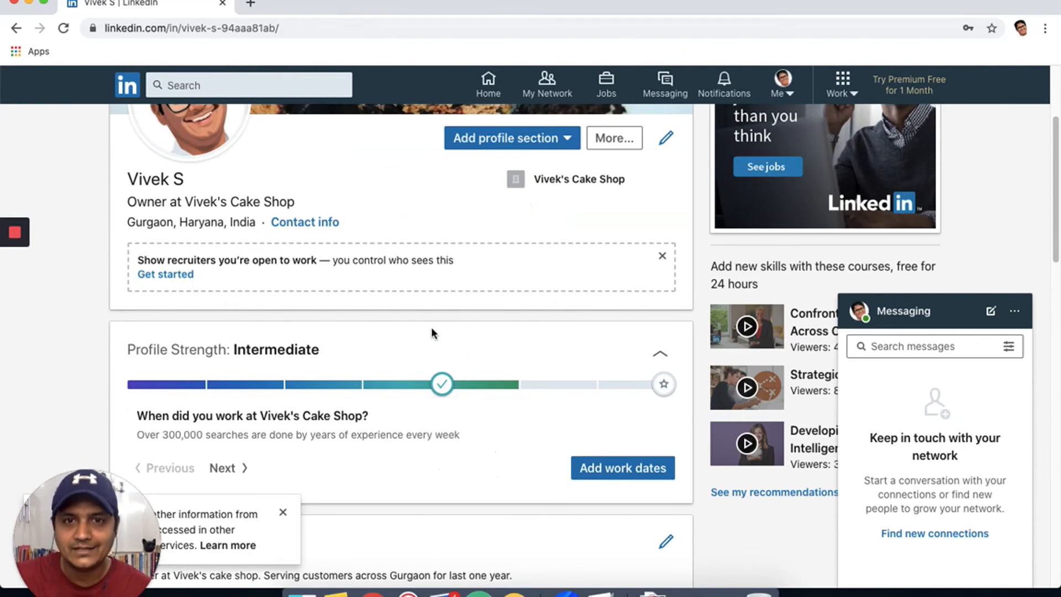
- Open a new Honors & Awards entry among the profile's accomplishments
click(559, 141)
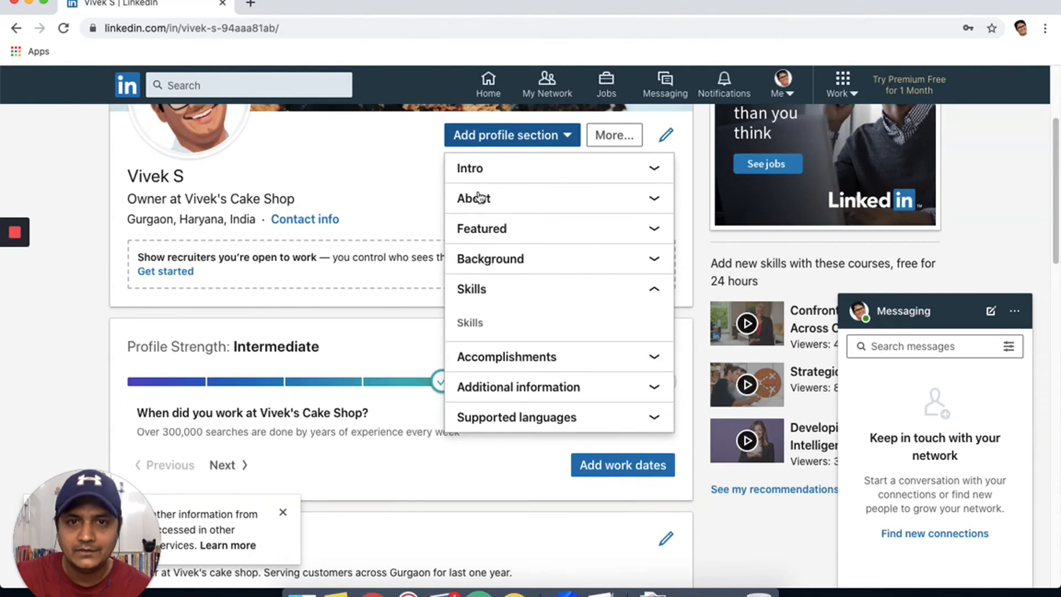
click(651, 200)
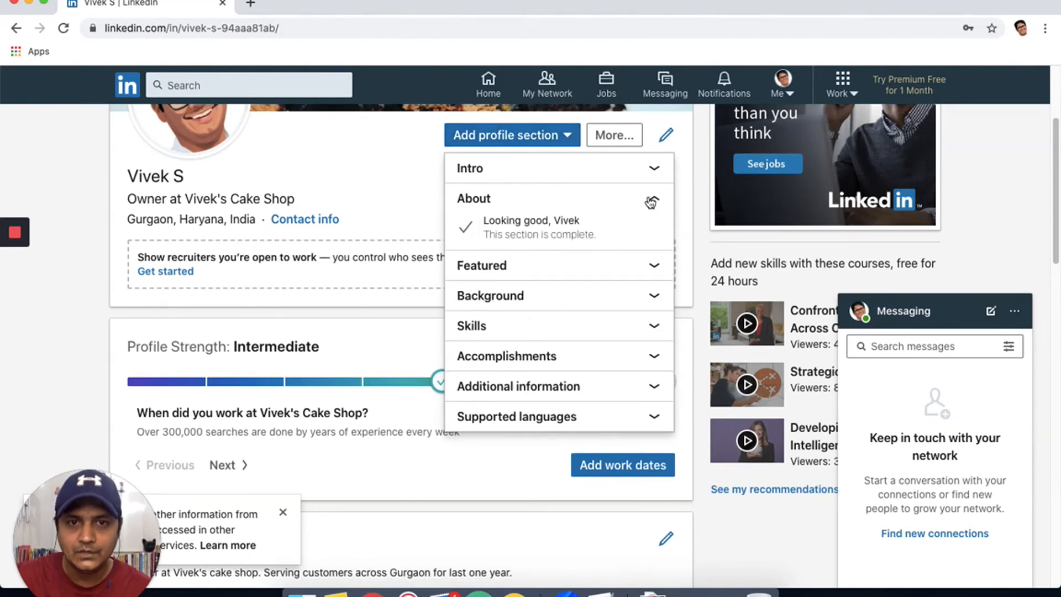
click(644, 359)
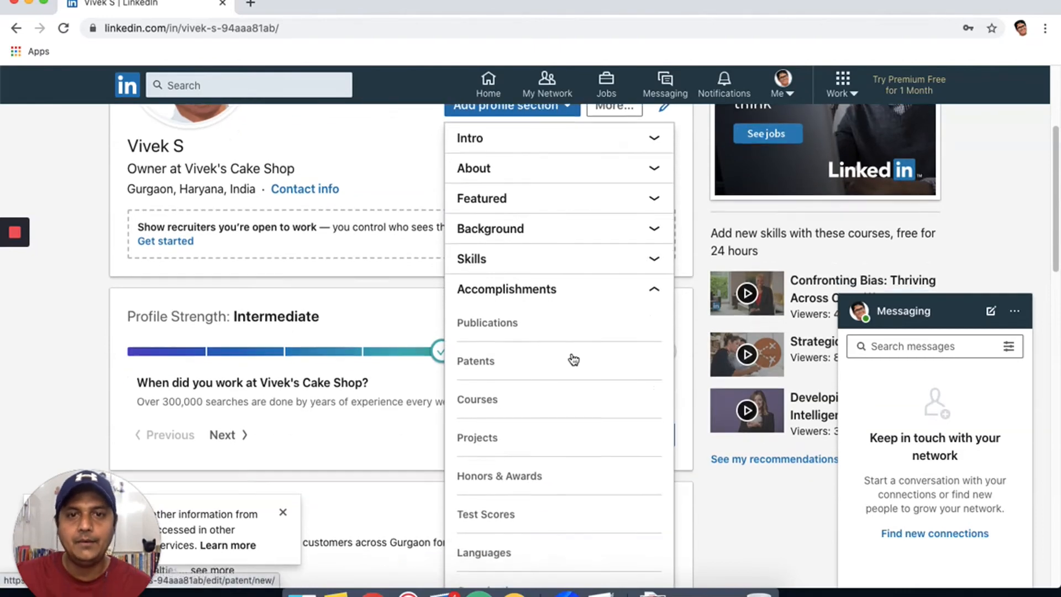
scroll(572, 360, down, 3)
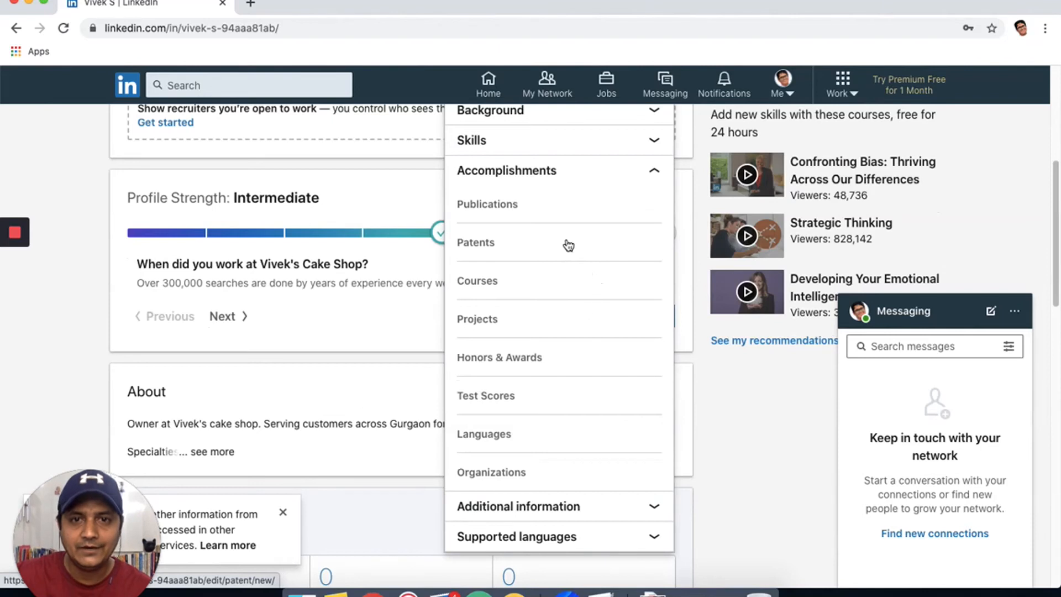
click(494, 359)
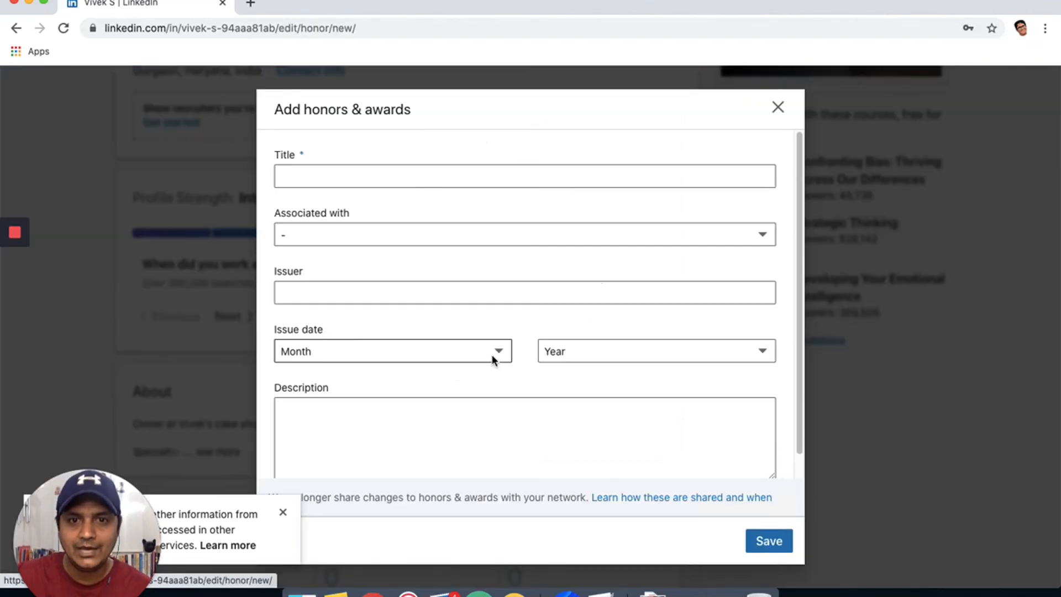
- Title the award "Best Gourmet Cake in Town" and associate it with Owner at Vivek's Cake Shop
click(351, 178)
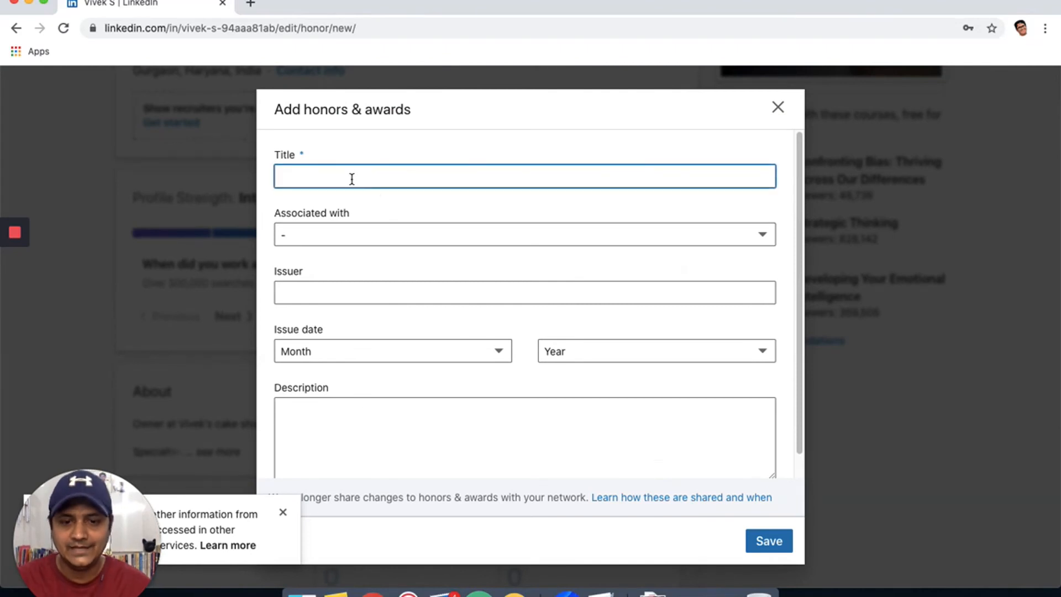
text(Best Go)
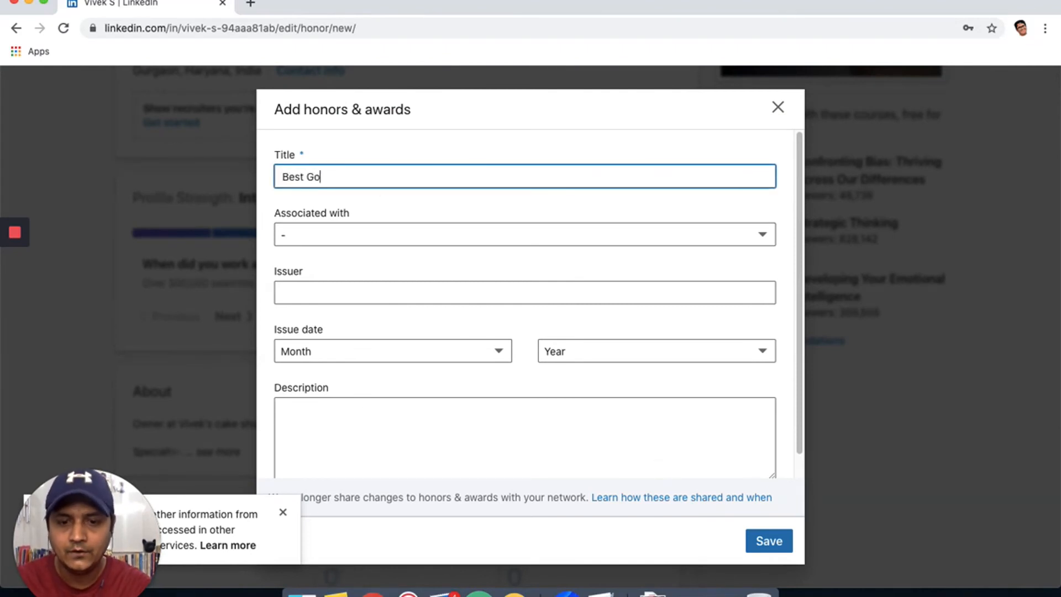
text(urmat)
key(BackSpace)
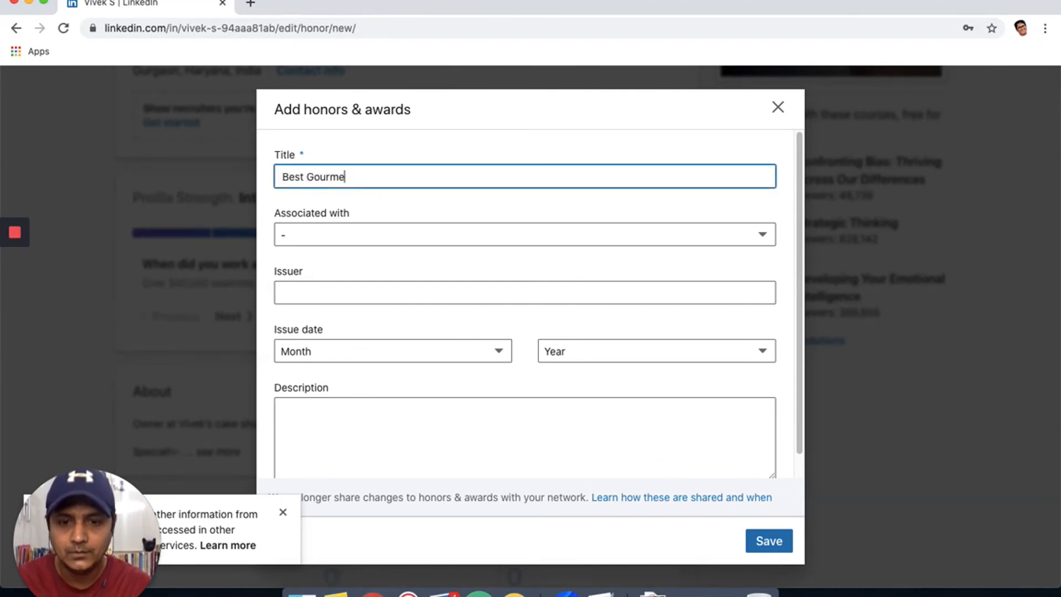
text(t Cake in Town)
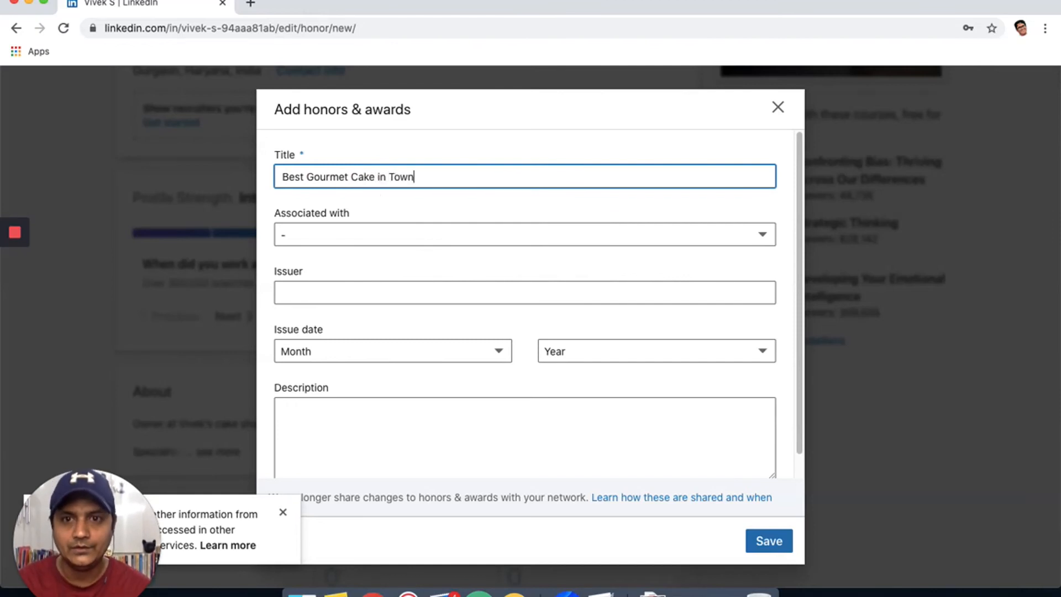
click(403, 236)
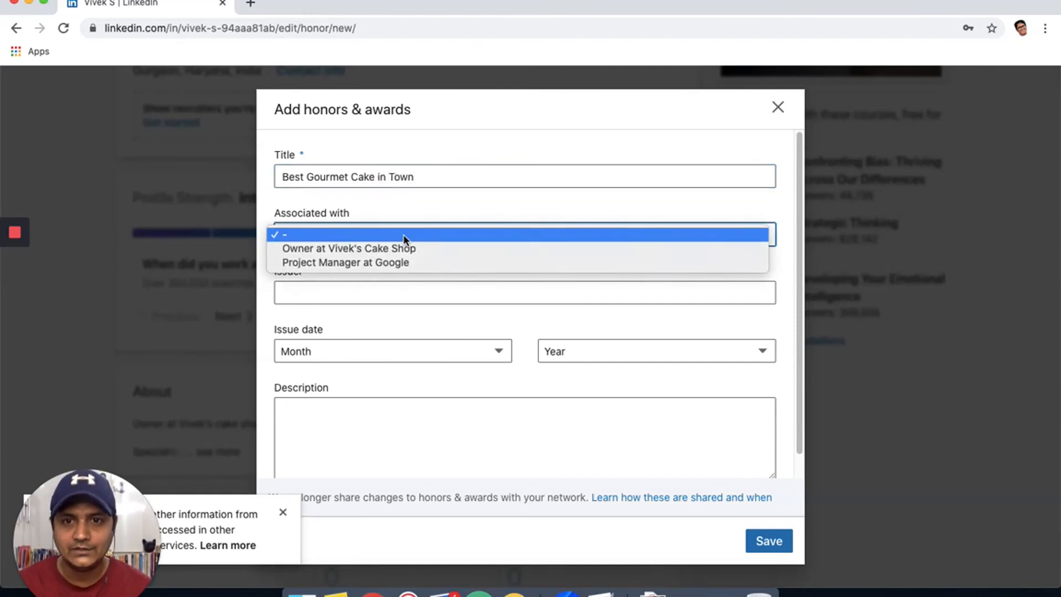
click(418, 250)
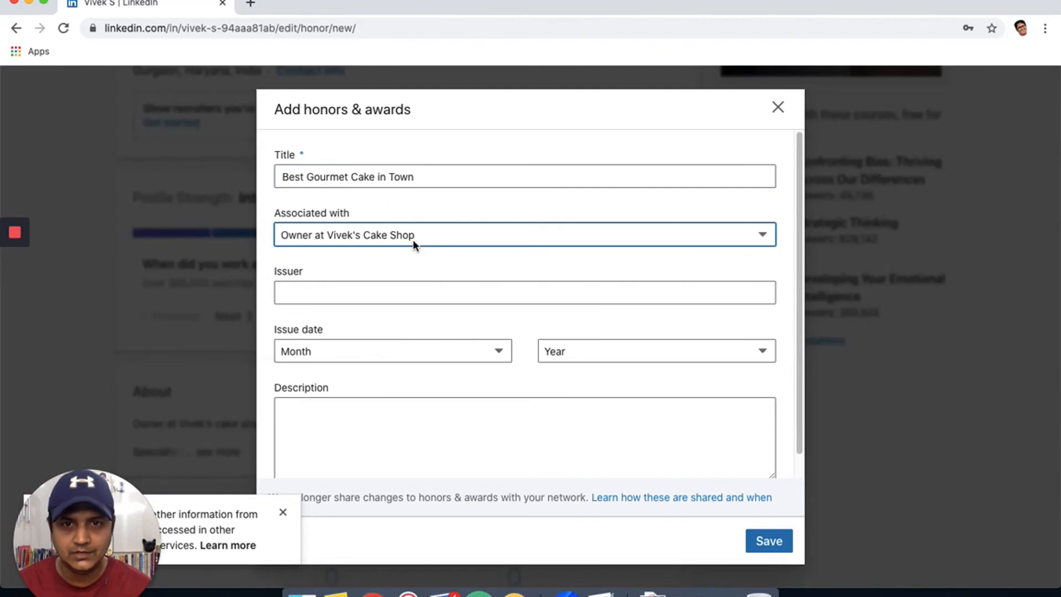
- Set the award's issuer to "F & B Association of India" and its issue date to February 2020
click(358, 292)
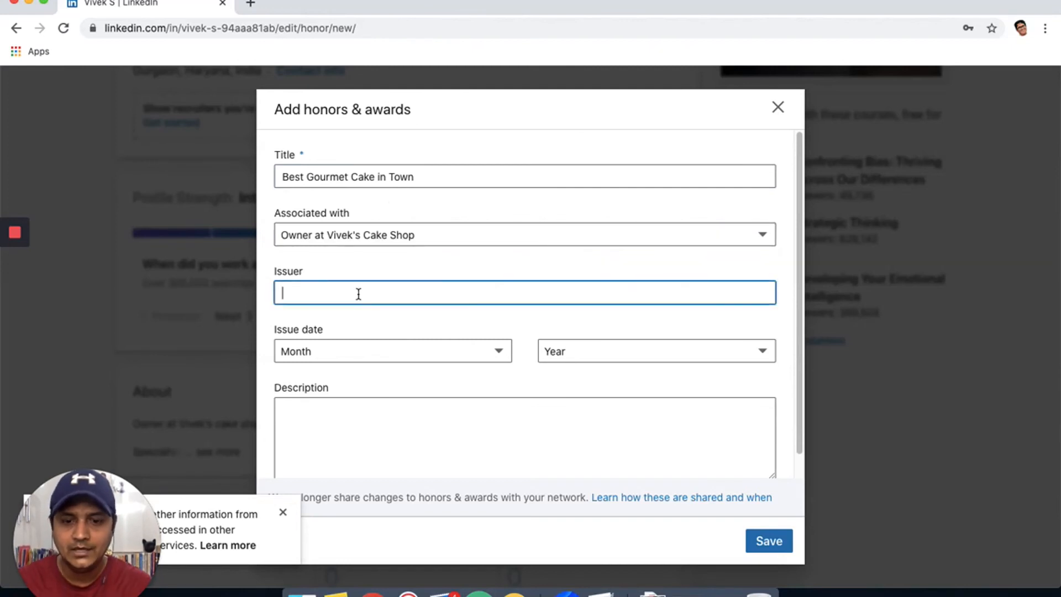
text(F)
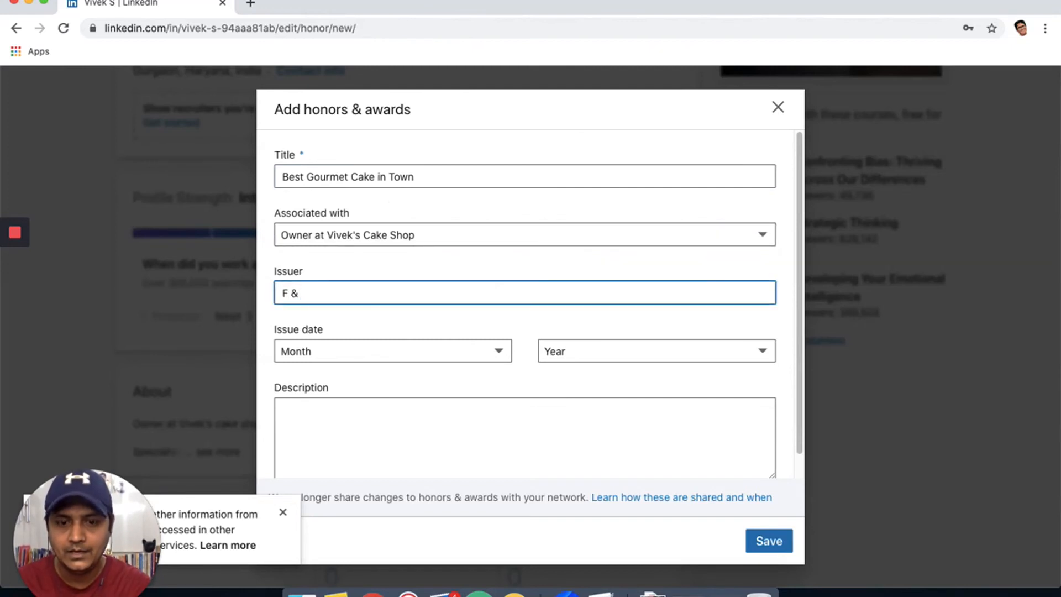
text( & B Associati)
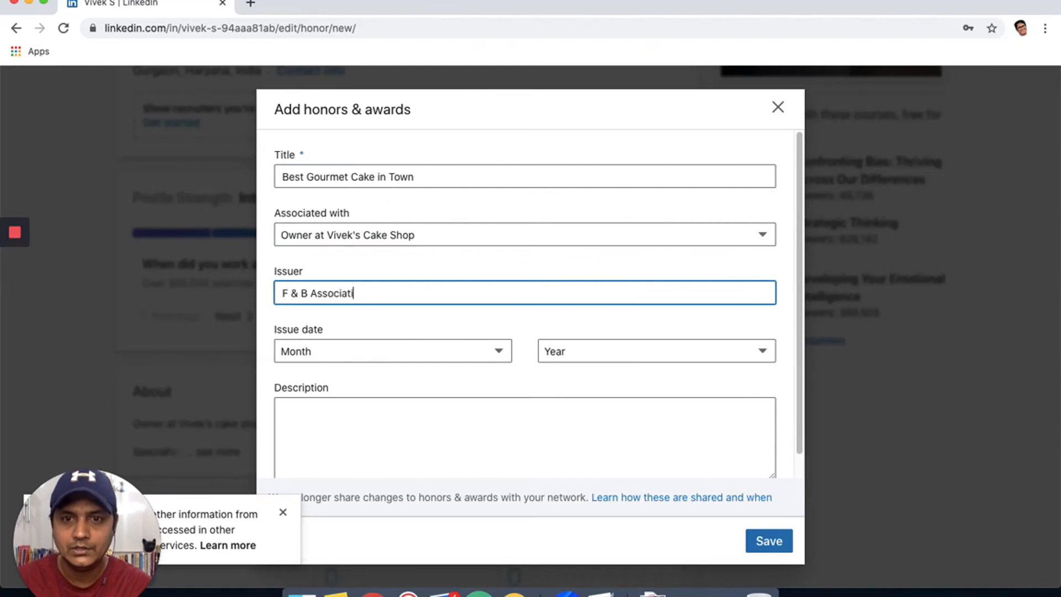
text(on of India)
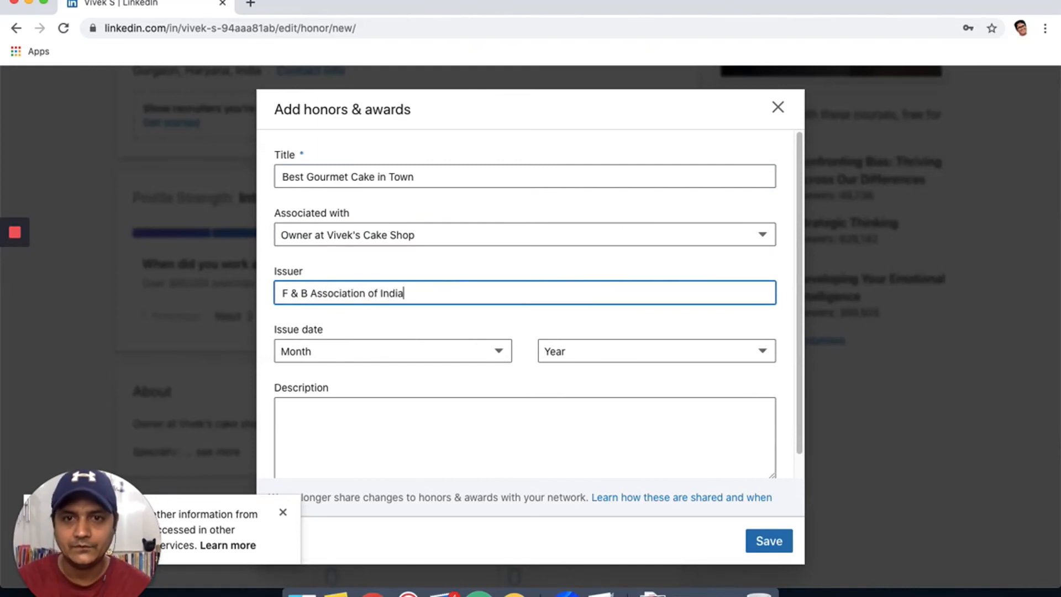
click(380, 345)
click(367, 379)
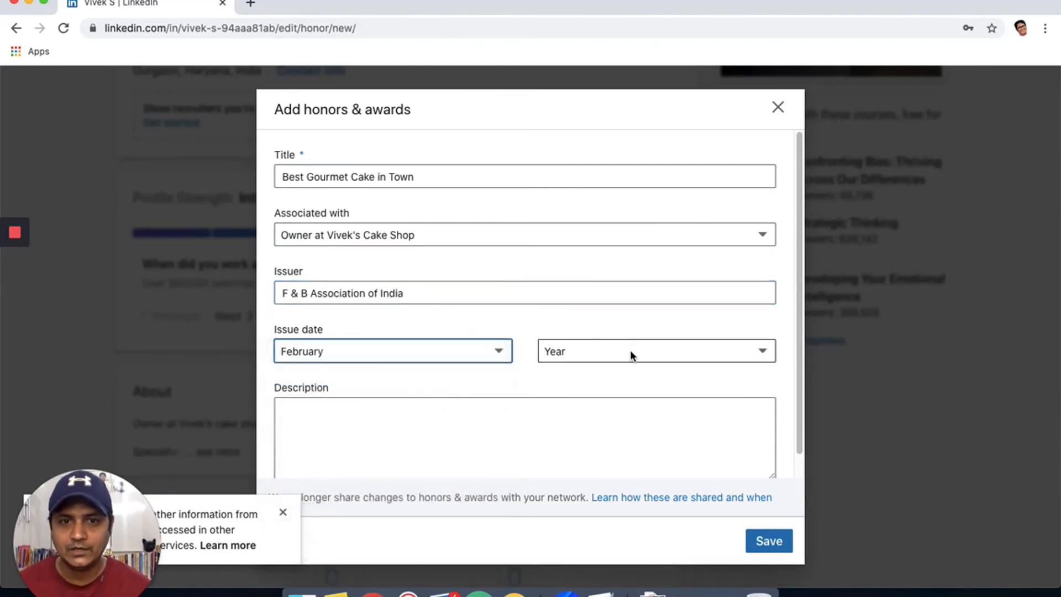
click(630, 350)
click(624, 364)
- Begin the award's description with "Bes"
click(451, 427)
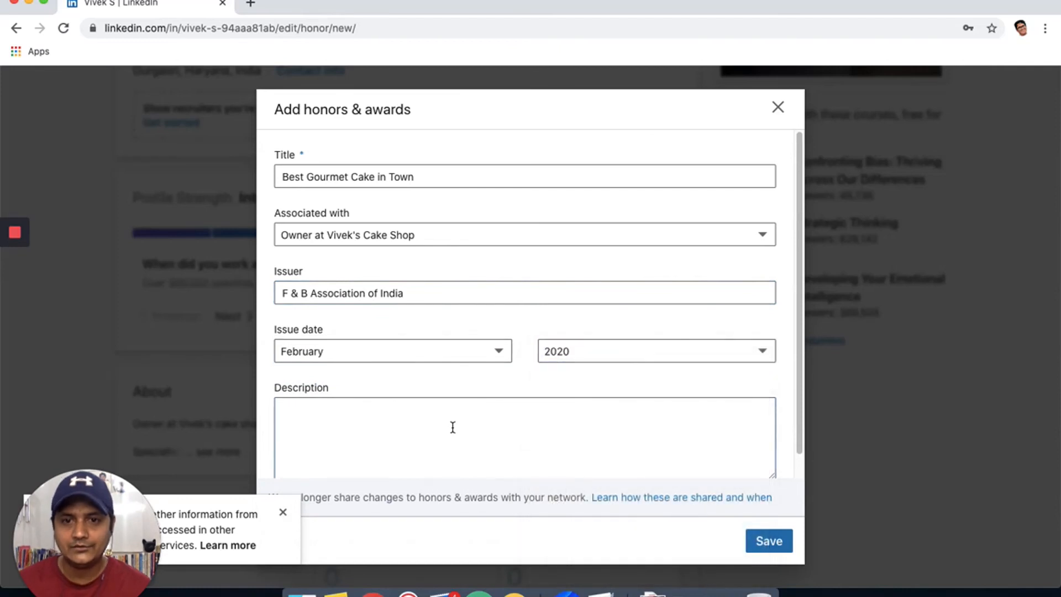
text(Best patisserie in Delhi NCR)
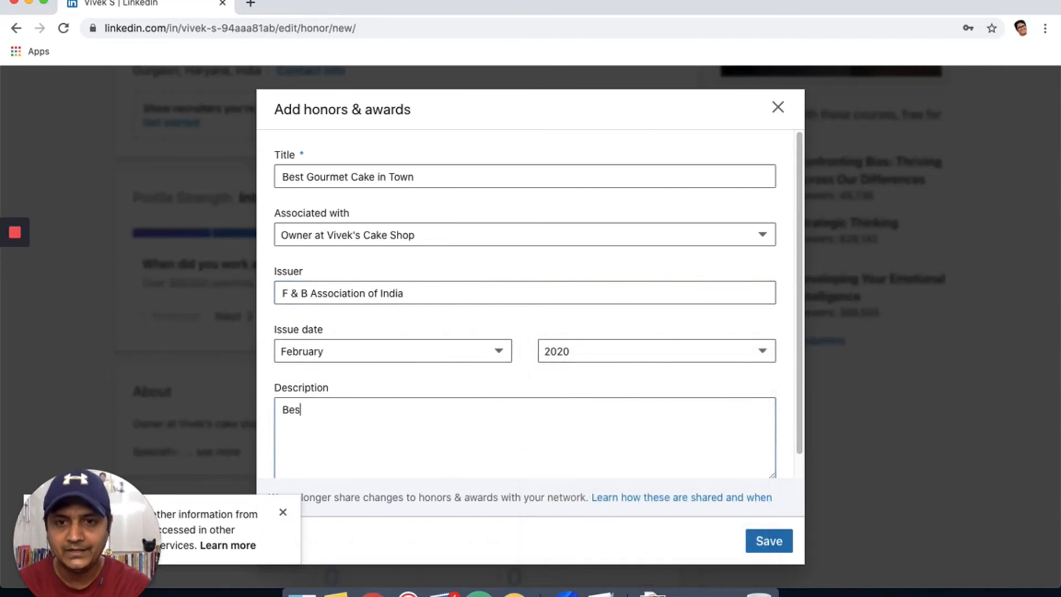
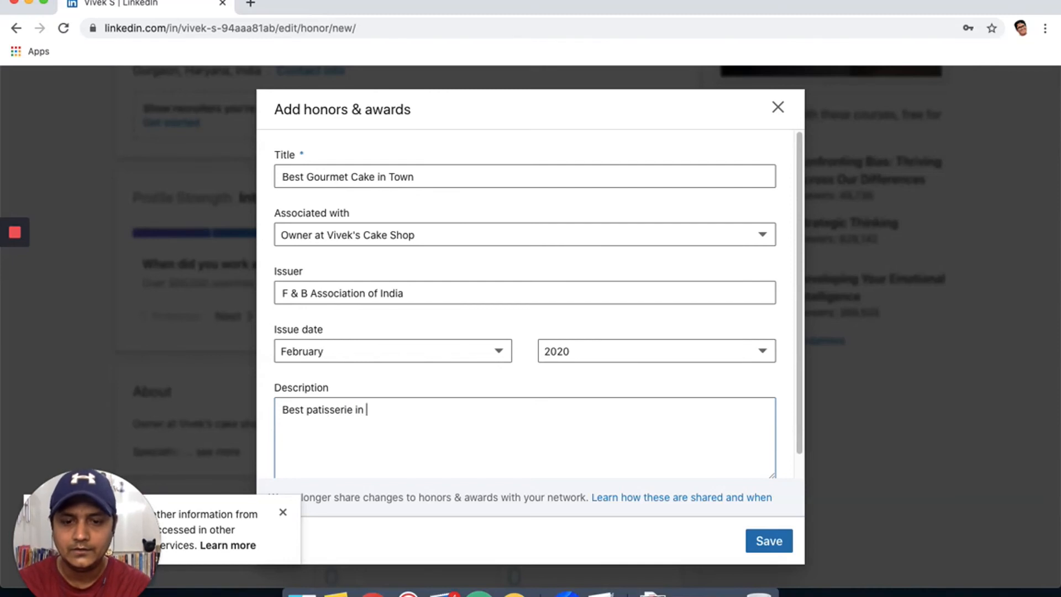
- Complete the award's description as "Best patisserie in Delhi NCR" and save the award
text(NC)
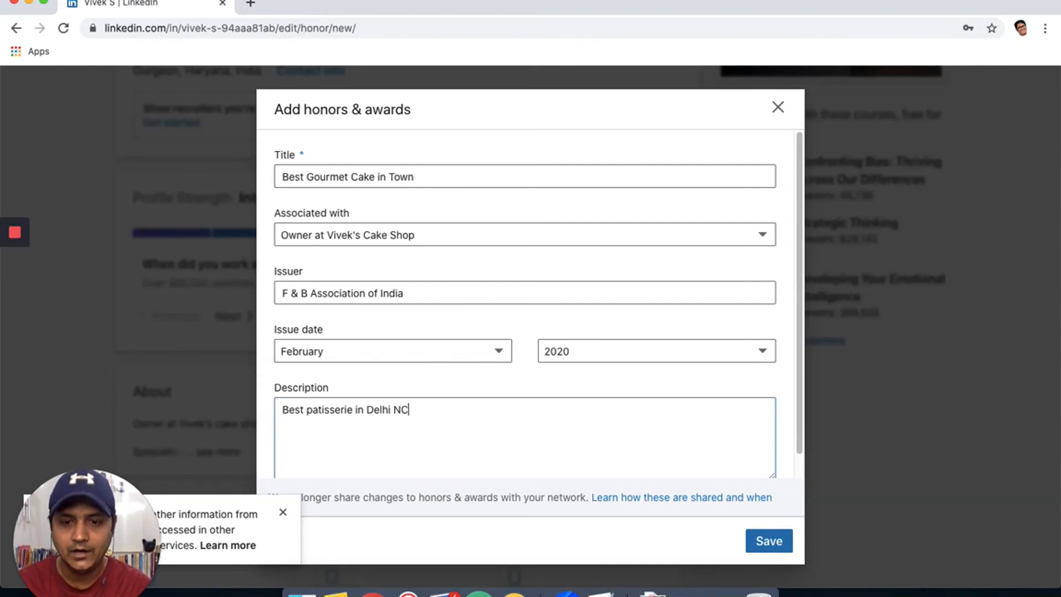
text(R)
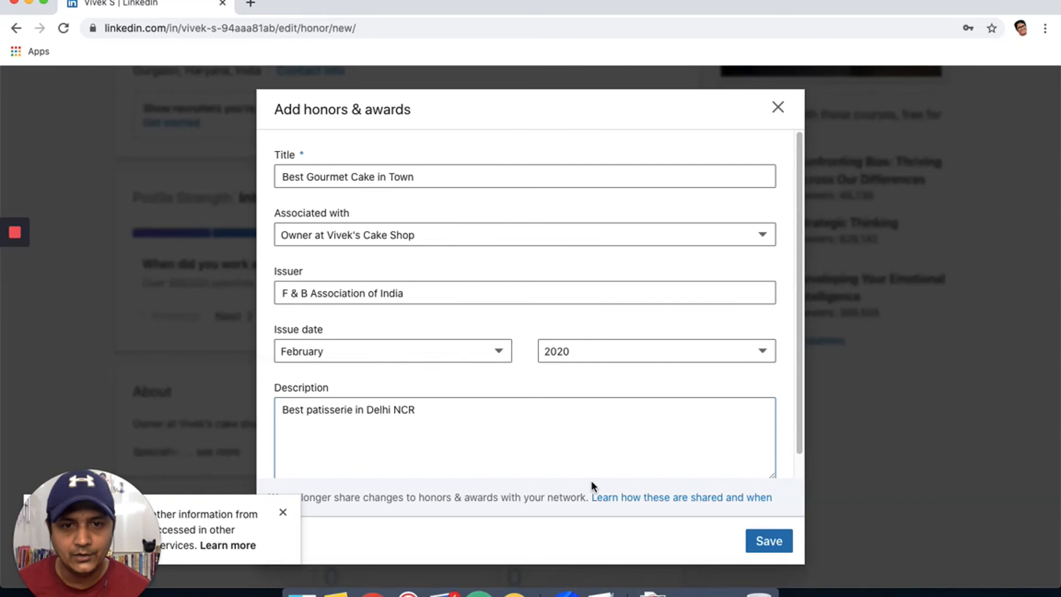
click(765, 544)
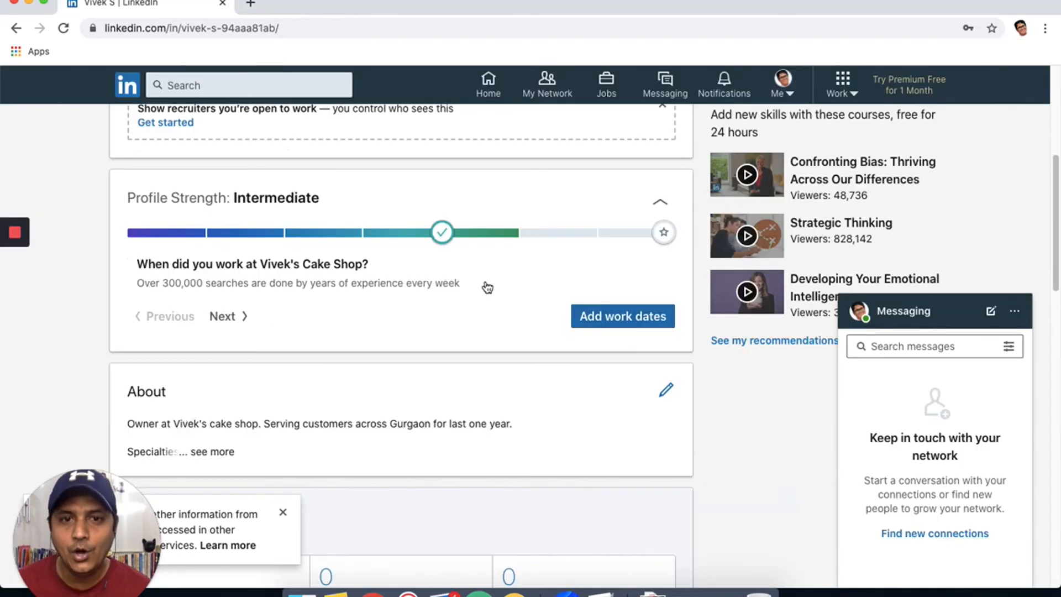
- Look through the accomplishment and additional information options available as new profile sections
scroll(552, 320, up, 3)
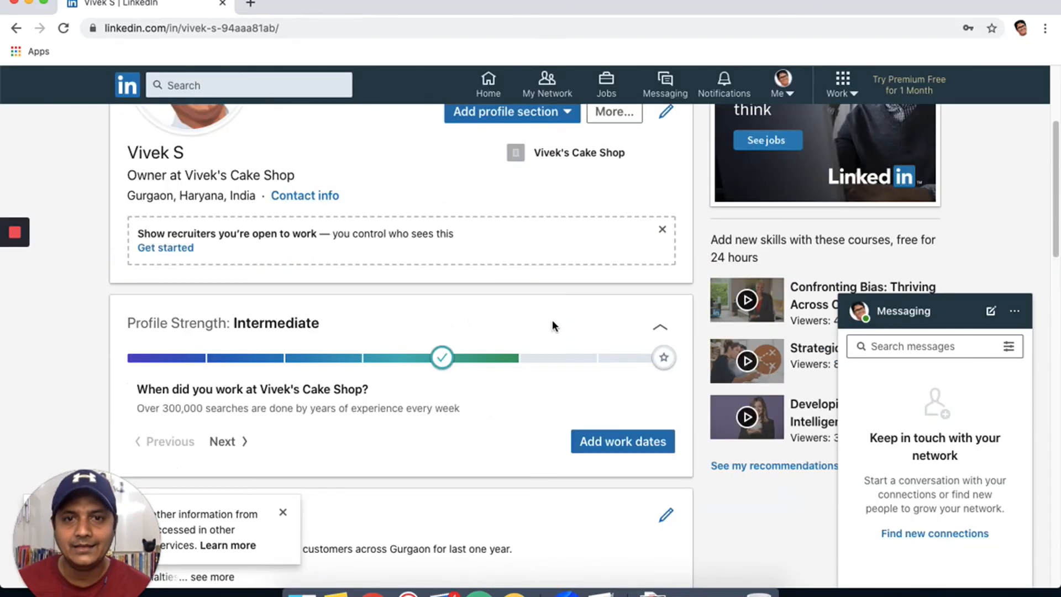
click(532, 133)
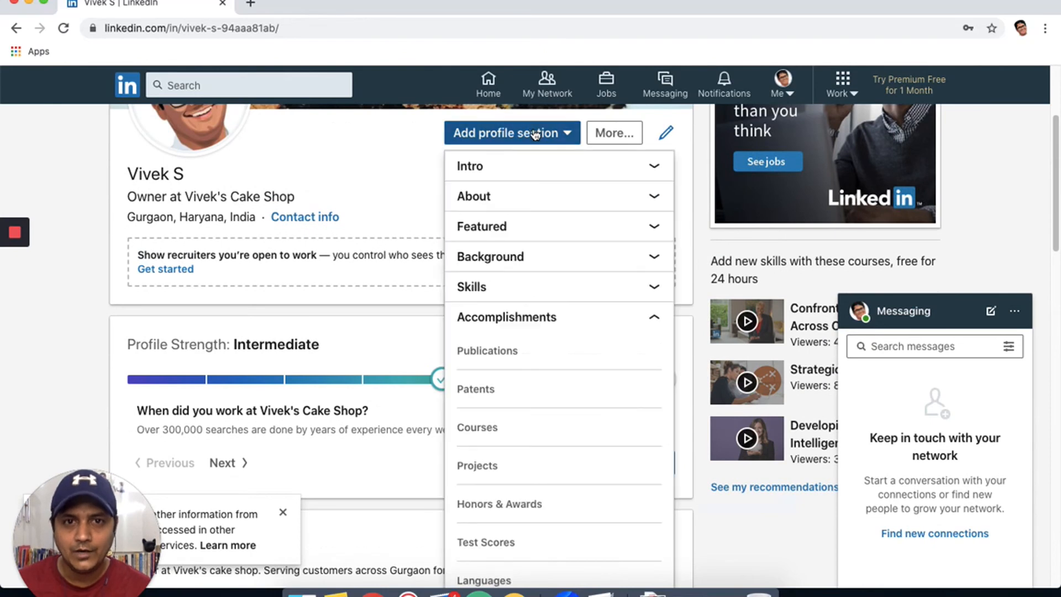
scroll(577, 368, down, 1)
scroll(577, 368, down, 6)
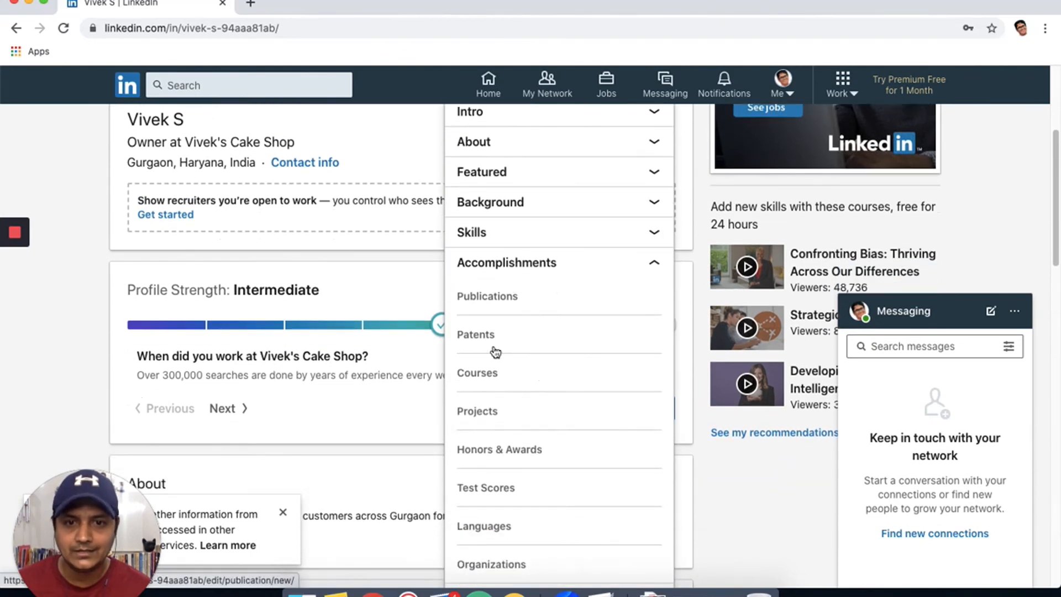
click(563, 290)
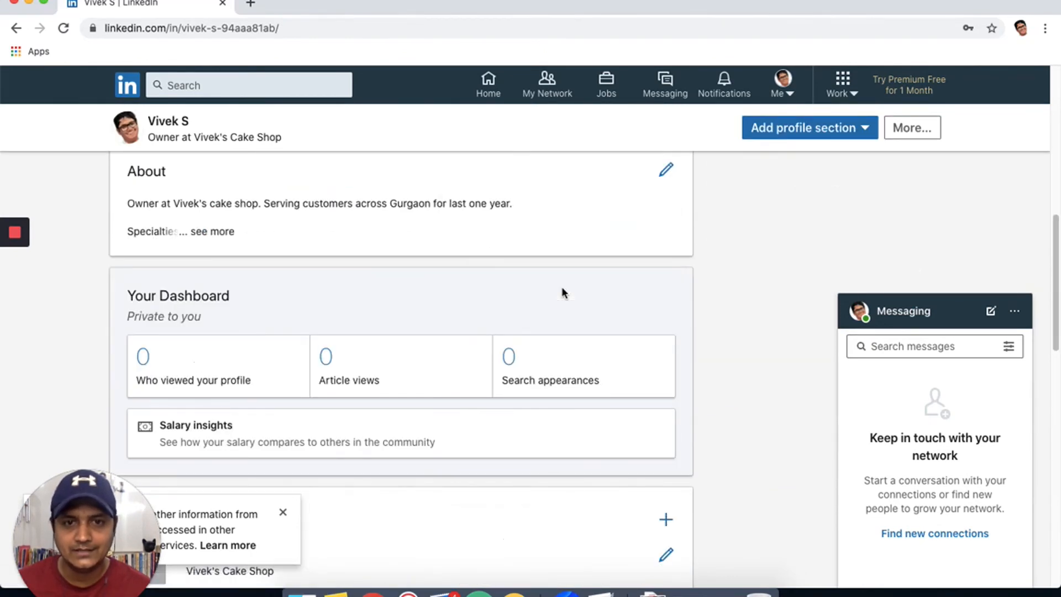
scroll(586, 305, up, 2)
scroll(587, 311, up, 8)
scroll(598, 351, down, 3)
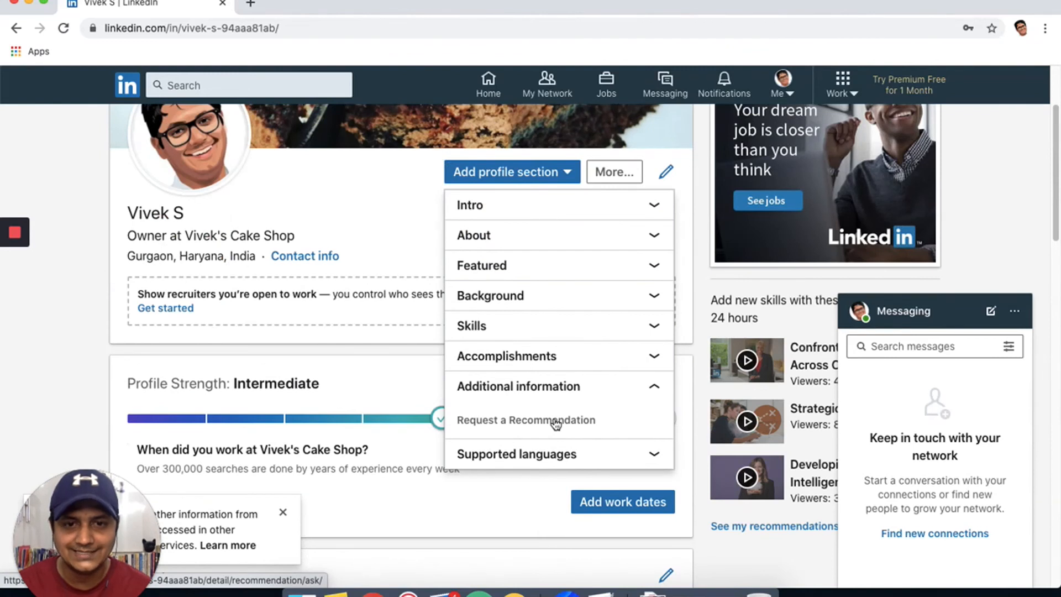
- Examine the language choices for creating the profile in another language, and close the form without choosing one
click(545, 454)
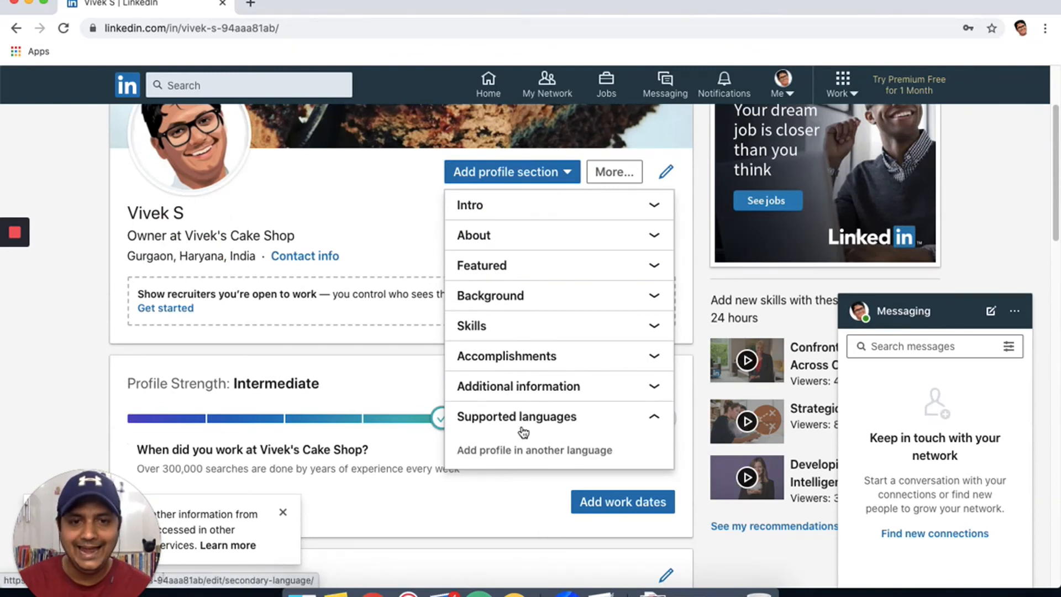
click(514, 449)
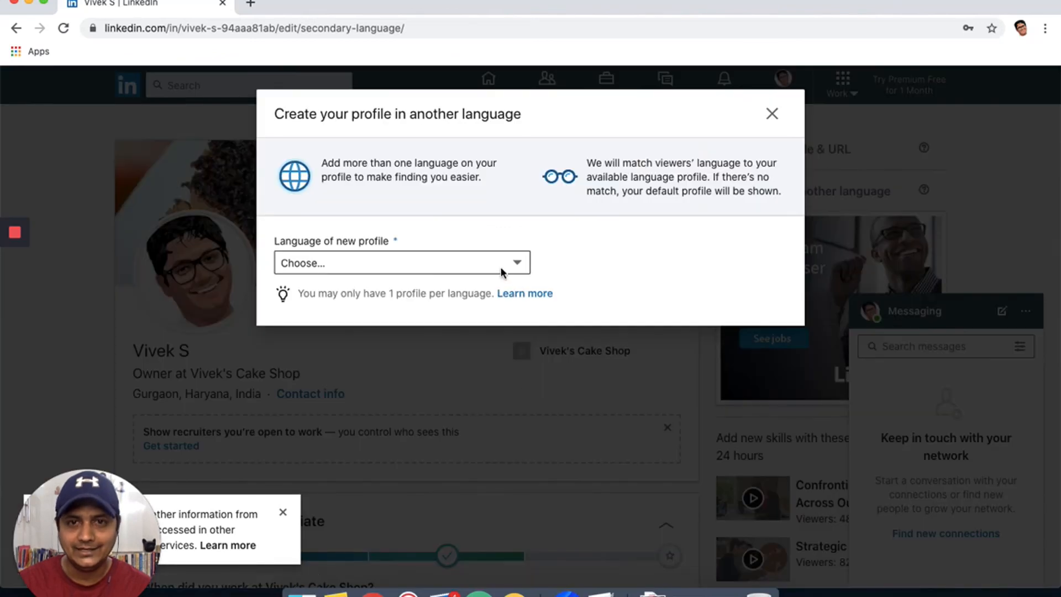
click(503, 271)
click(698, 194)
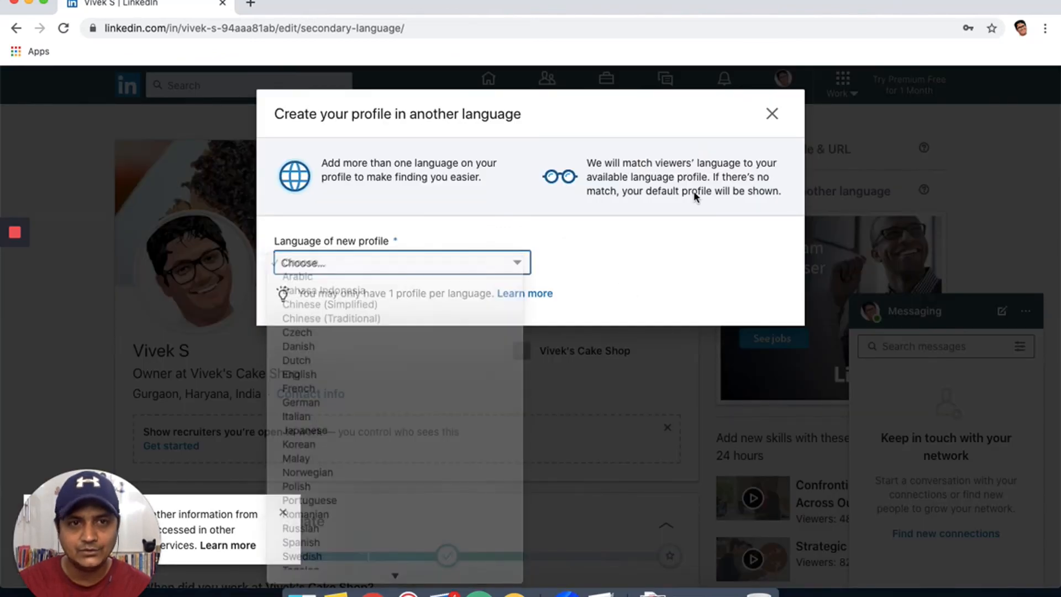
click(772, 114)
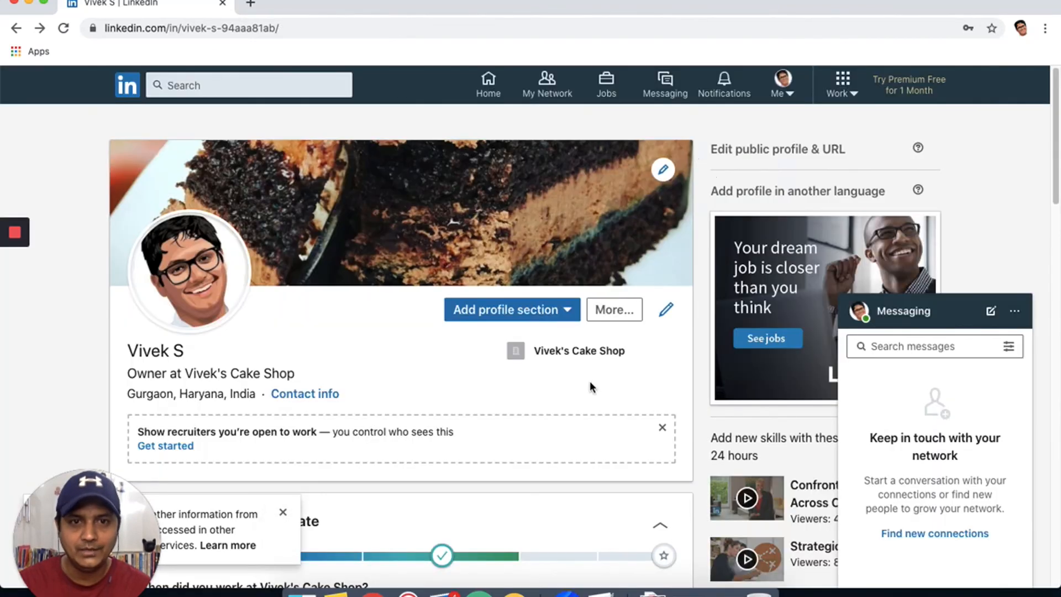
- Start adding work dates for the Owner position at Vivek's Cake Shop, with January 2019 as the start date
scroll(591, 383, down, 6)
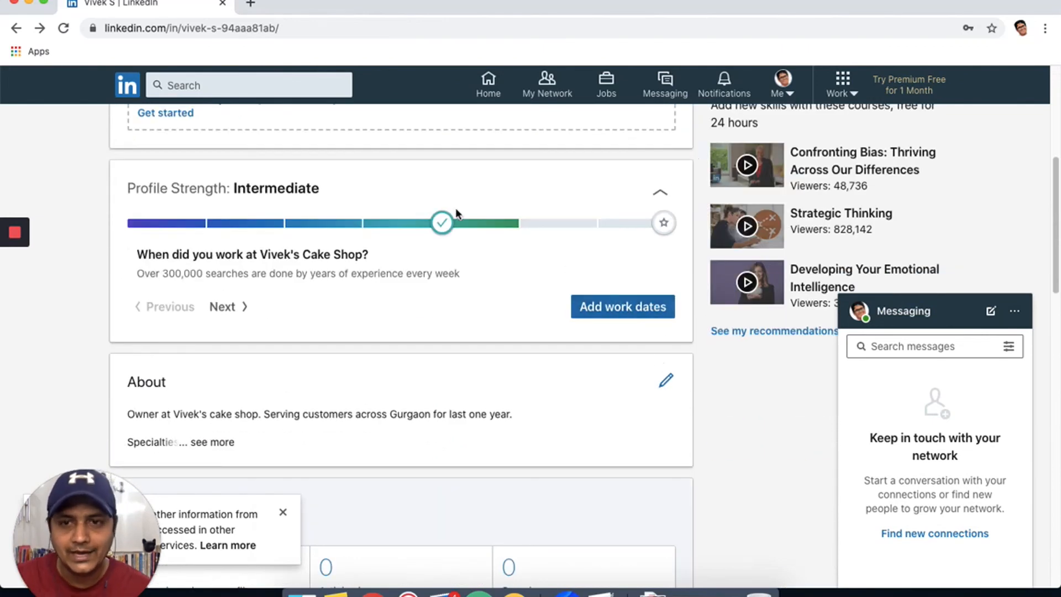
scroll(417, 294, down, 2)
scroll(417, 292, up, 3)
mouse_move(461, 305)
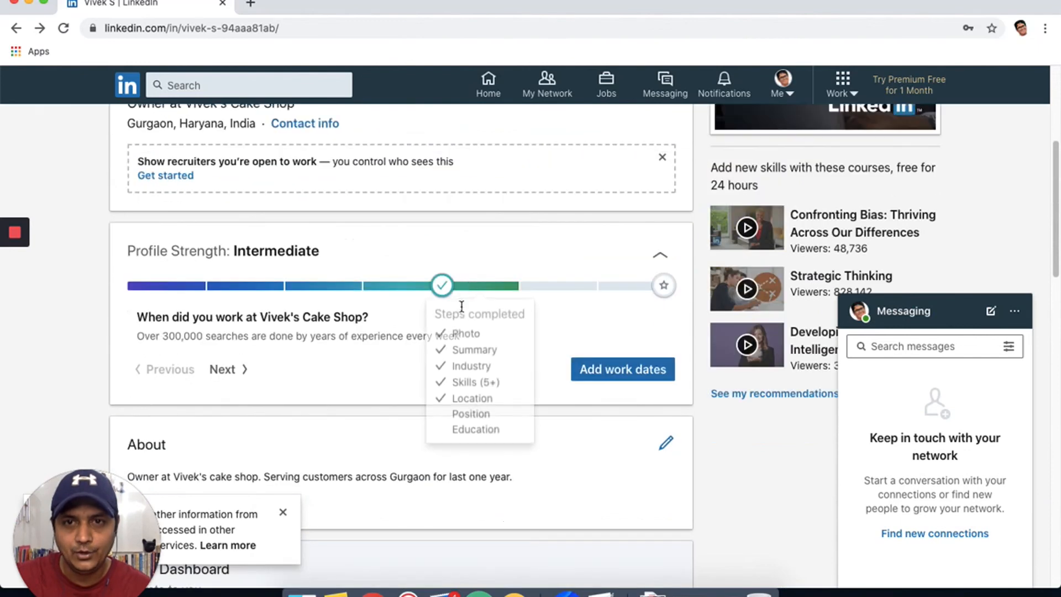
click(607, 369)
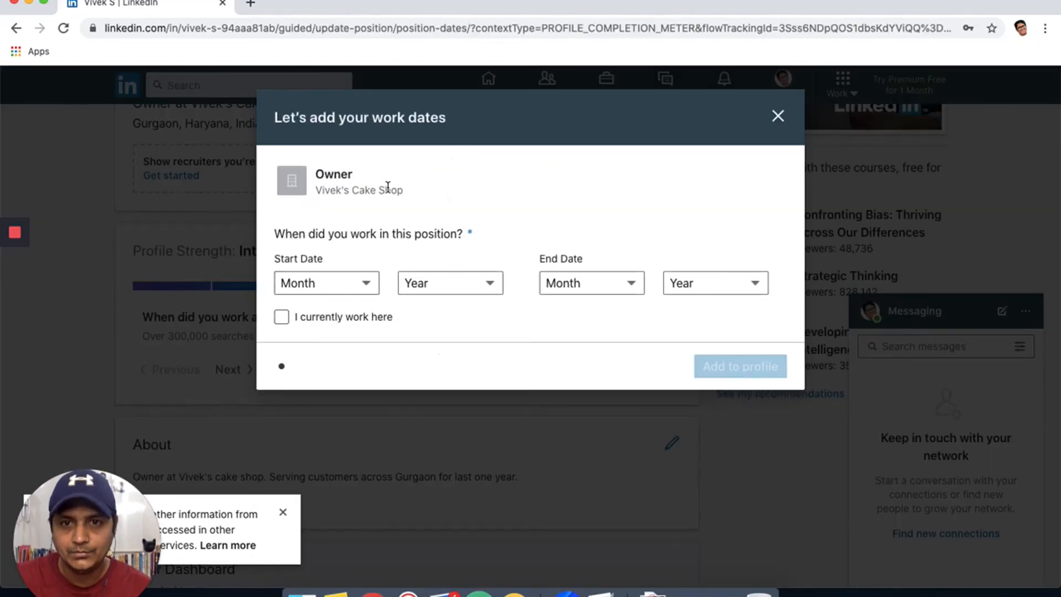
click(357, 282)
click(349, 298)
click(428, 283)
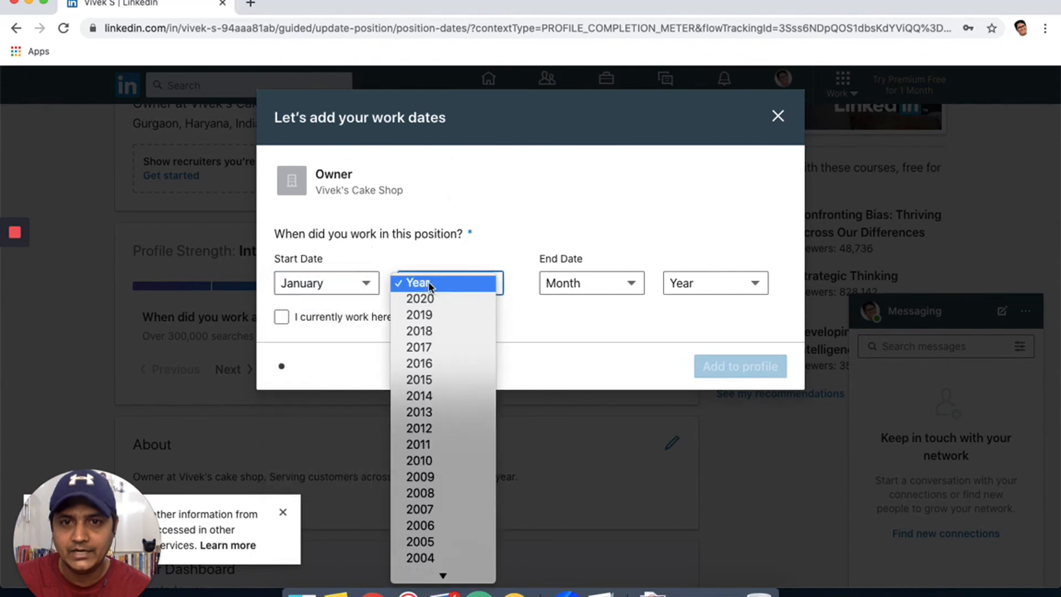
click(440, 316)
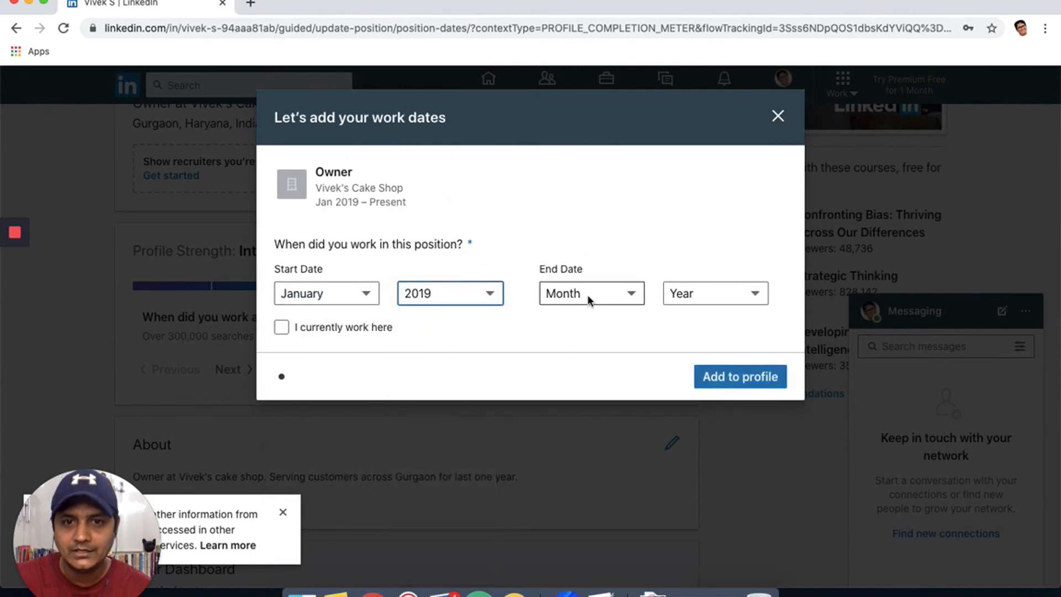
- Mark the Owner position as current, update the industry as Food & Beverages, and add the dates to the profile
click(282, 327)
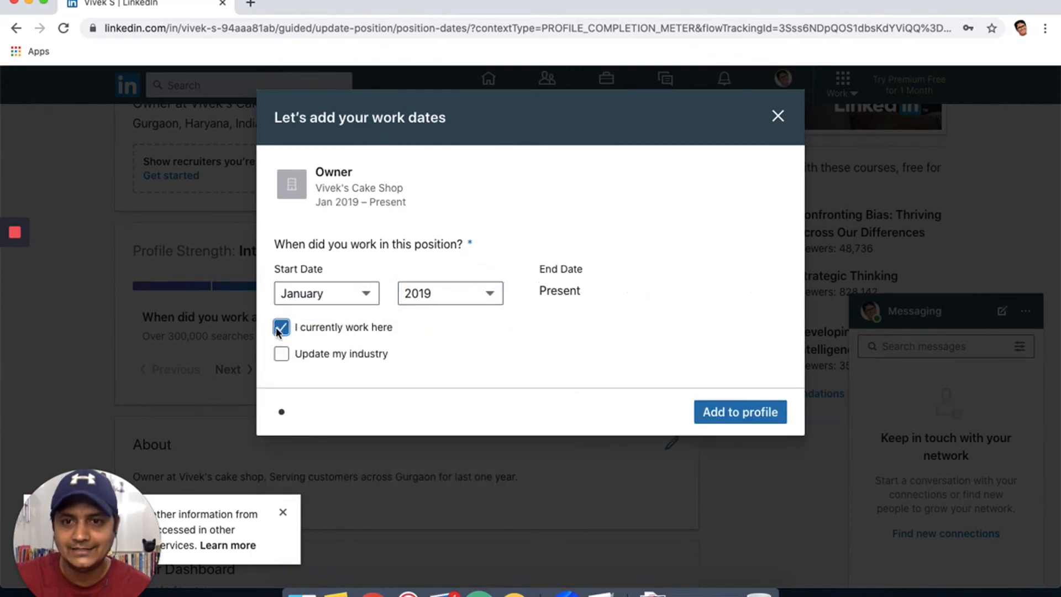
click(282, 354)
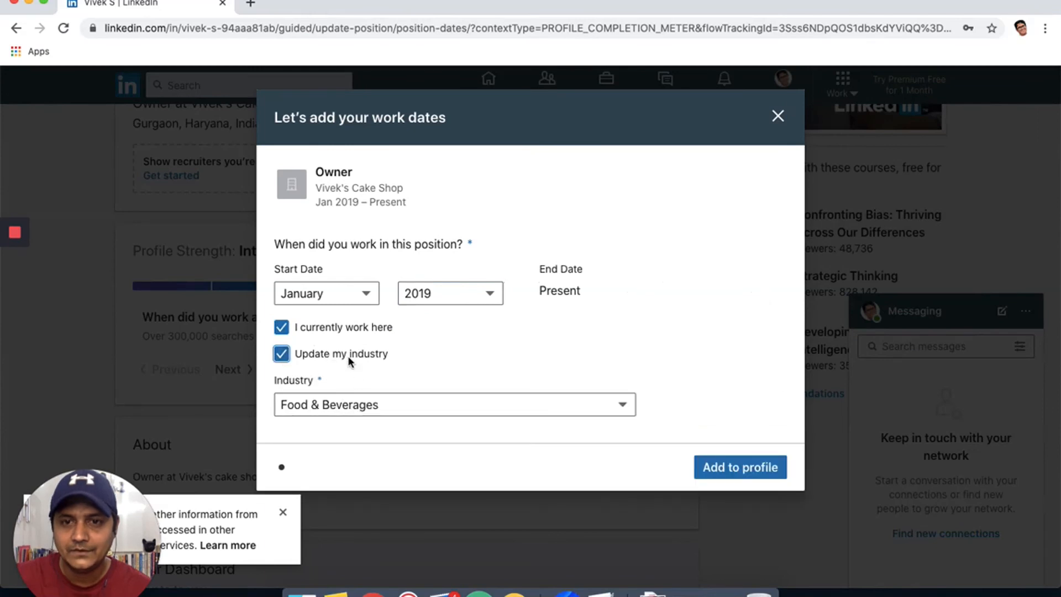
click(747, 467)
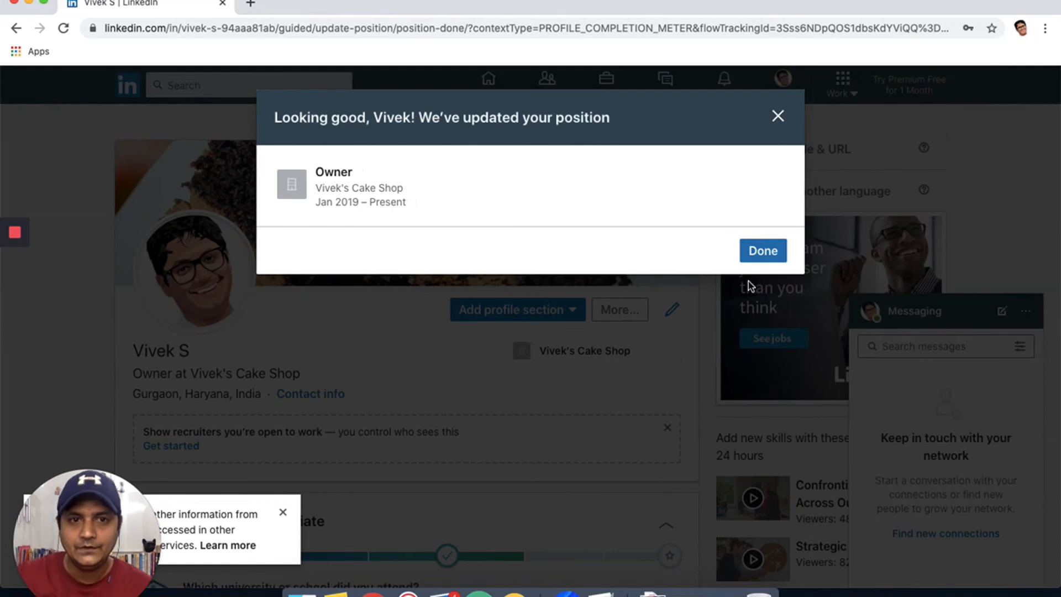
click(762, 252)
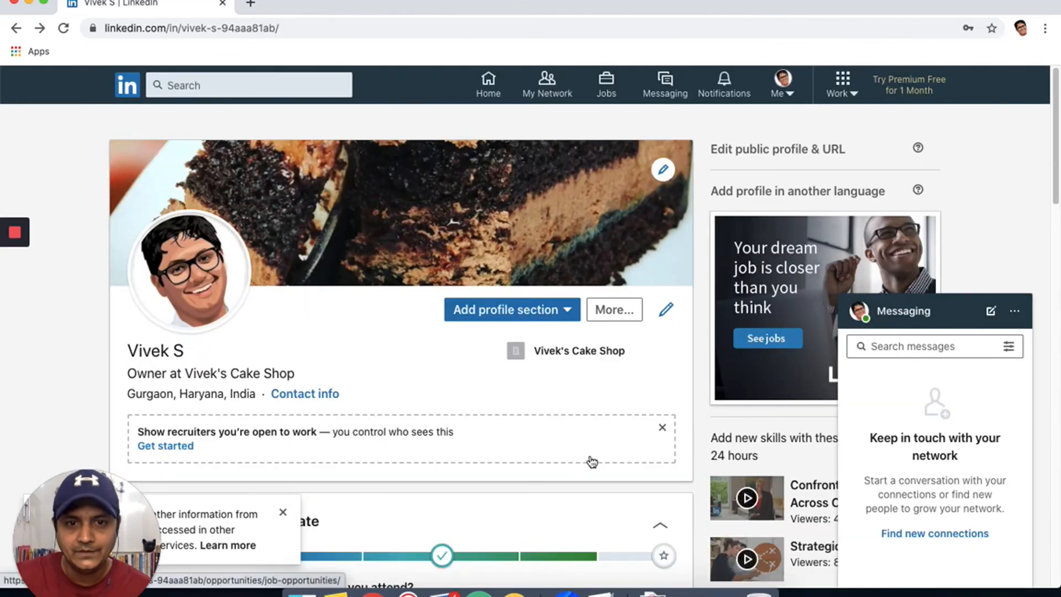
scroll(573, 350, down, 5)
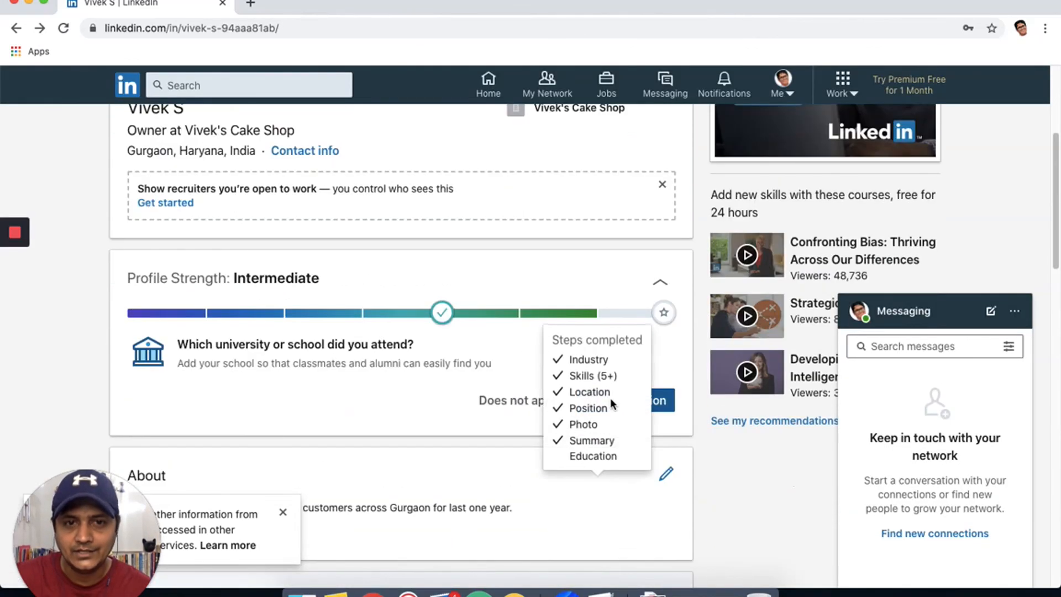
click(643, 403)
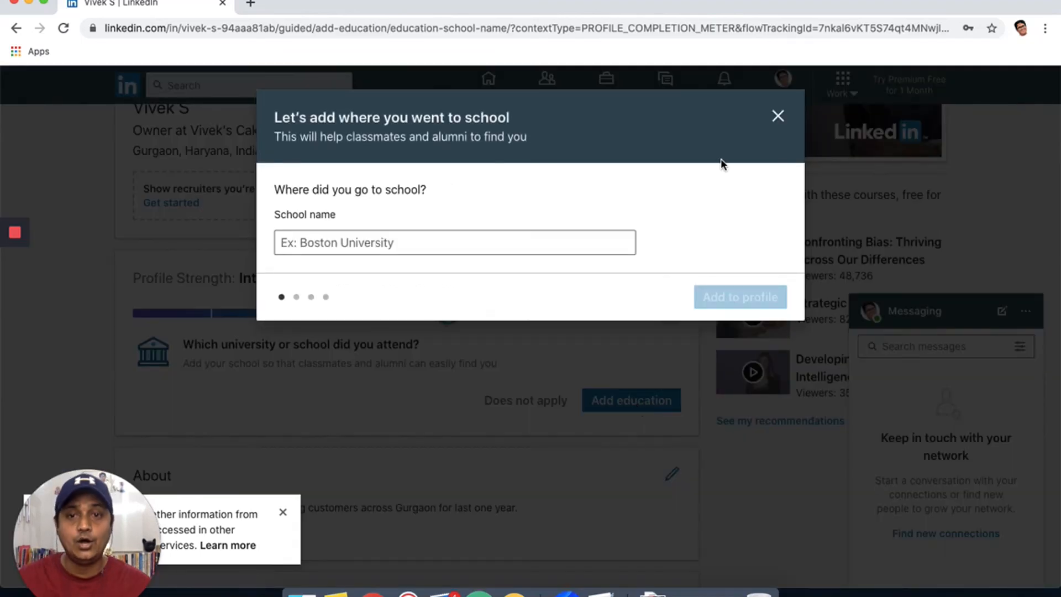
click(776, 118)
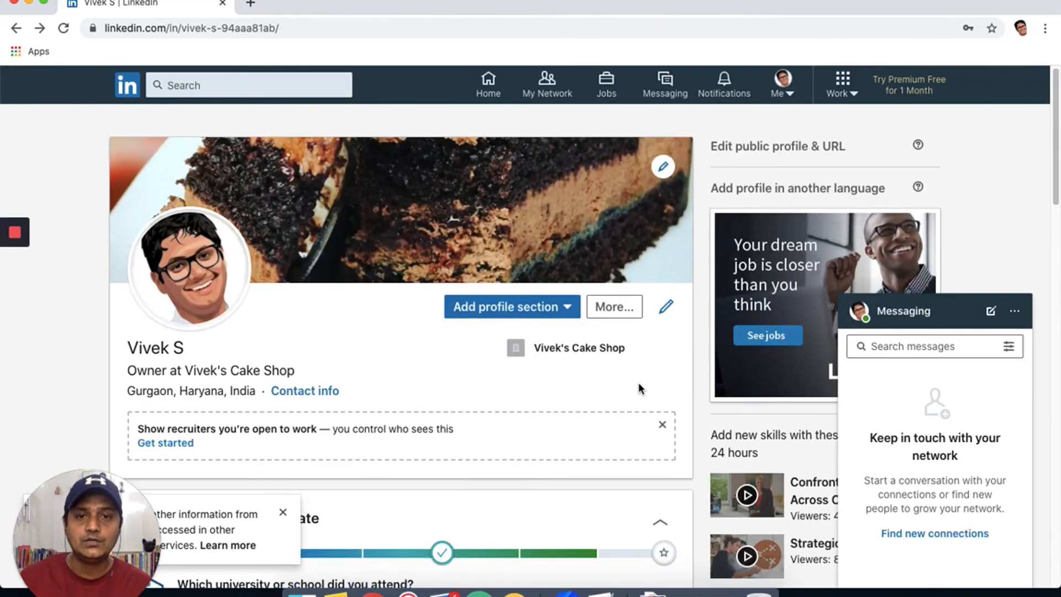
- Open a new education entry from the profile strength section and enter "University of Pune" as the school name
scroll(638, 386, down, 3)
scroll(628, 358, right, 3)
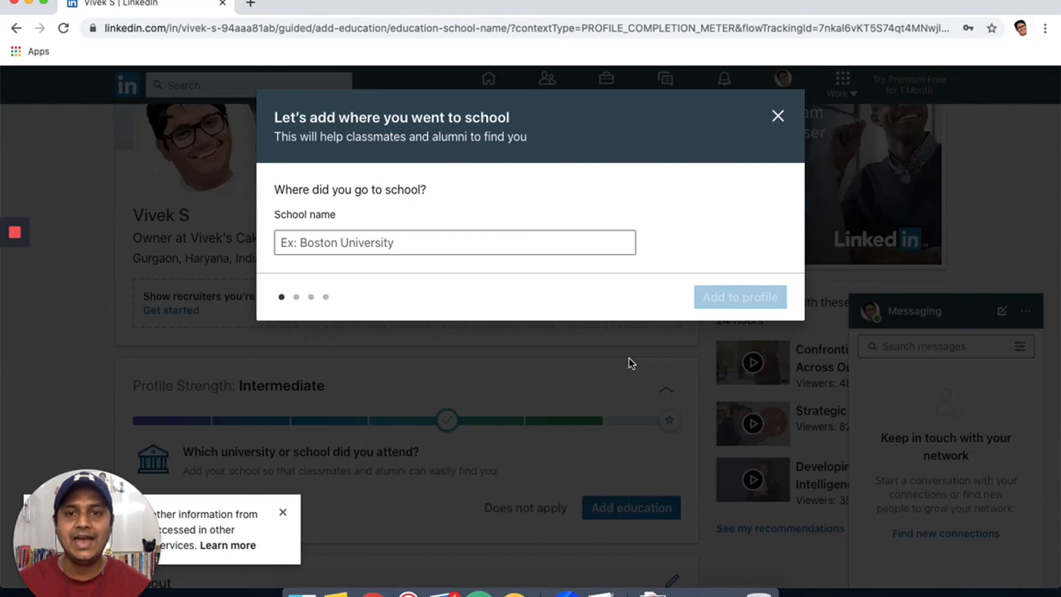
click(488, 246)
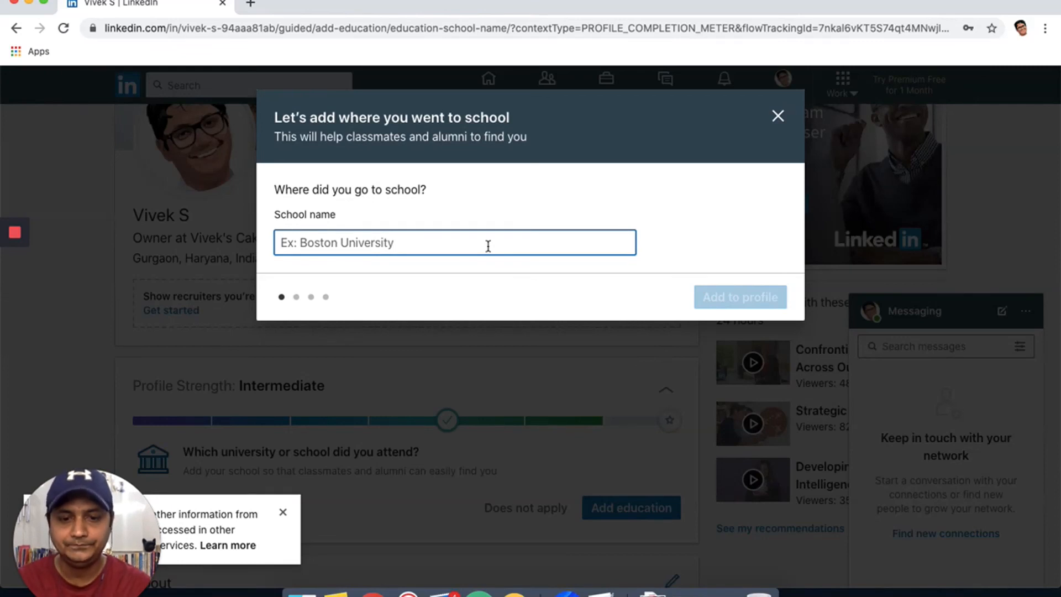
text(uNIVERSITY)
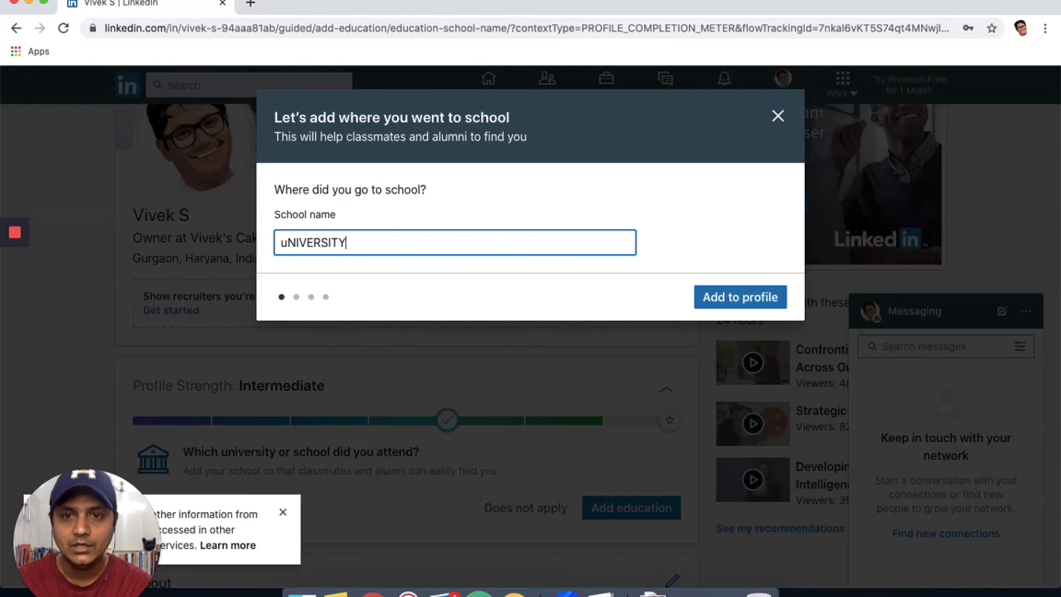
key(BackSpace)
key(BackSpace)
key(BackSpace)
key(BackSpace)
key(BackSpace)
key(BackSpace)
key(BackSpace)
key(BackSpace)
key(BackSpace)
key(BackSpace)
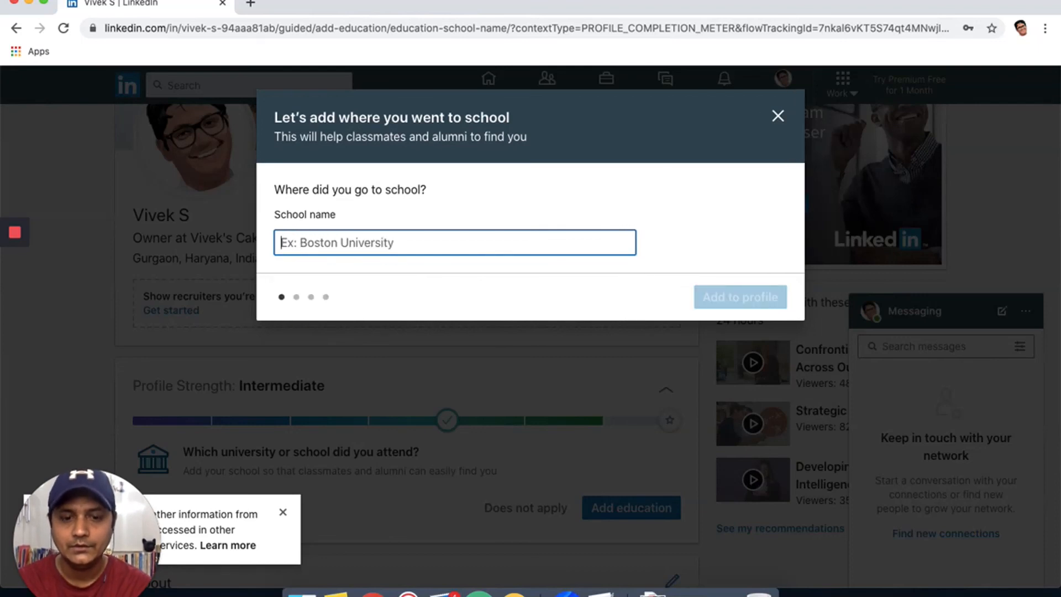
text(Univer)
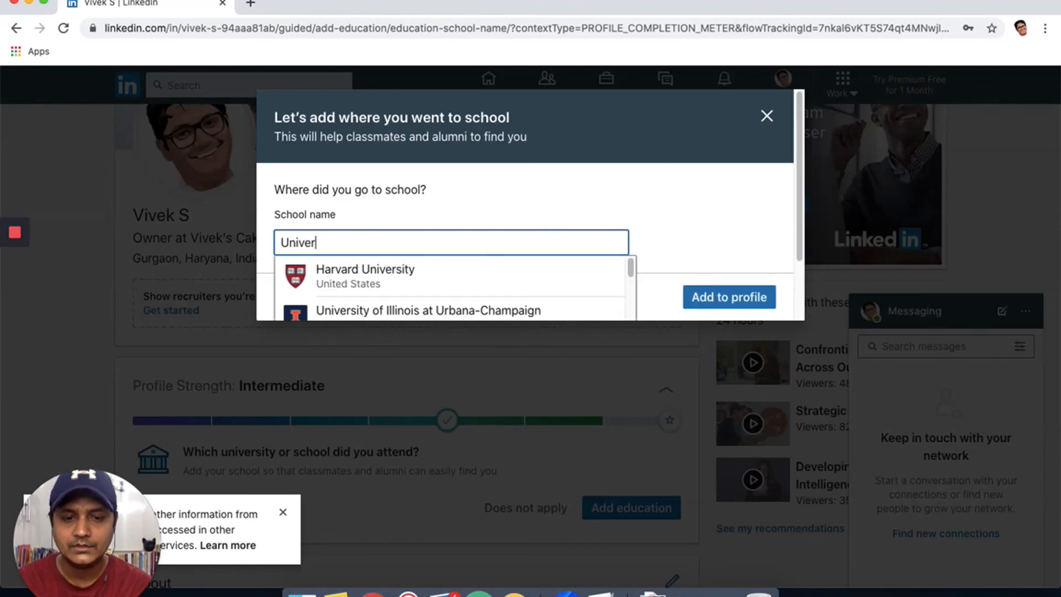
text(sity of Pune)
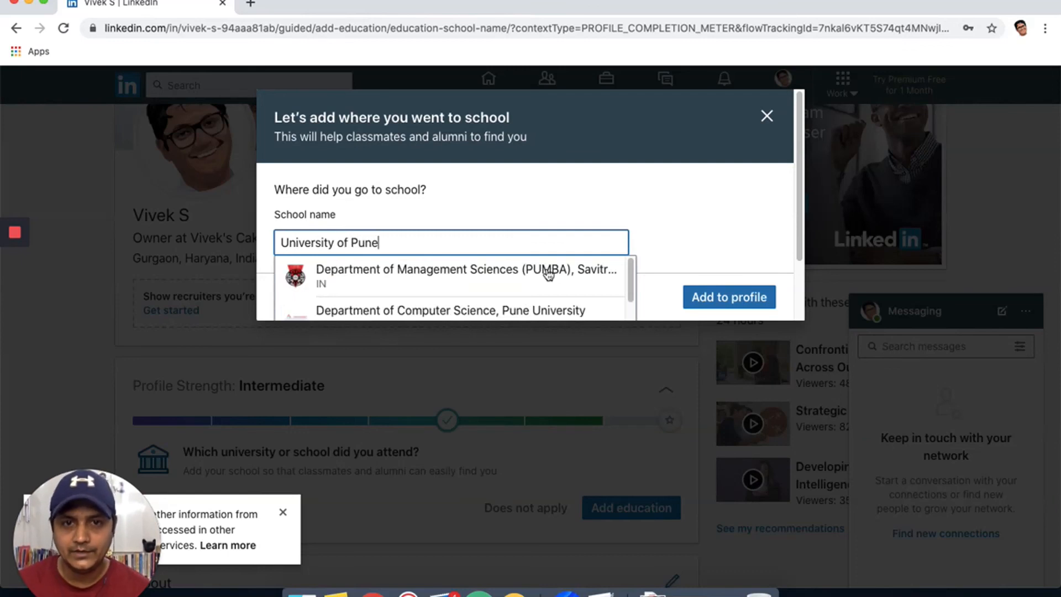
- Choose Department of Management Sciences (PUMBA), Savitribai Phule Pune University from the suggested schools and add it to the profile
scroll(491, 279, down, 3)
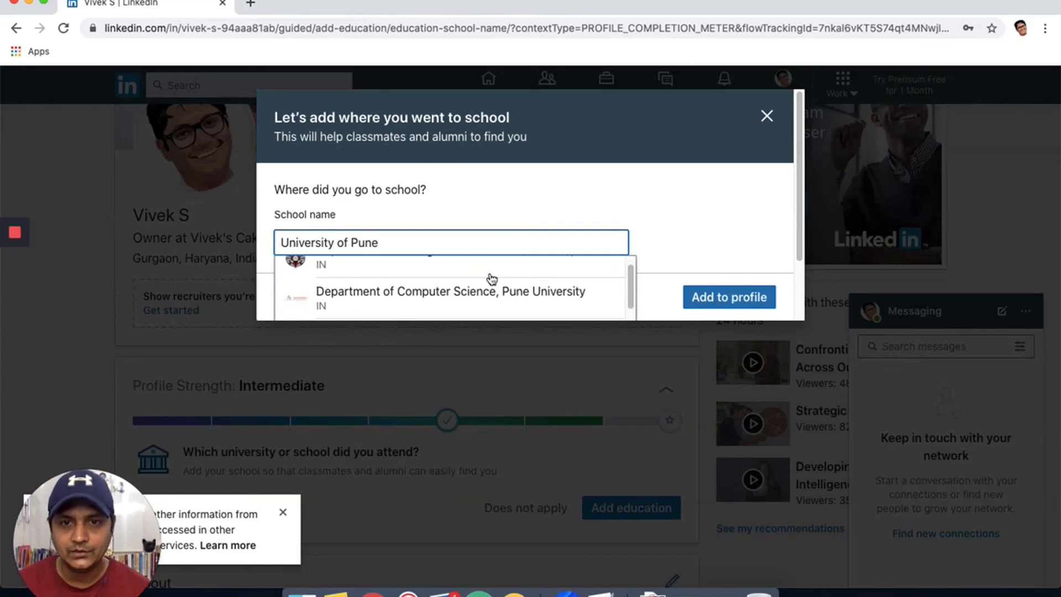
scroll(468, 284, up, 3)
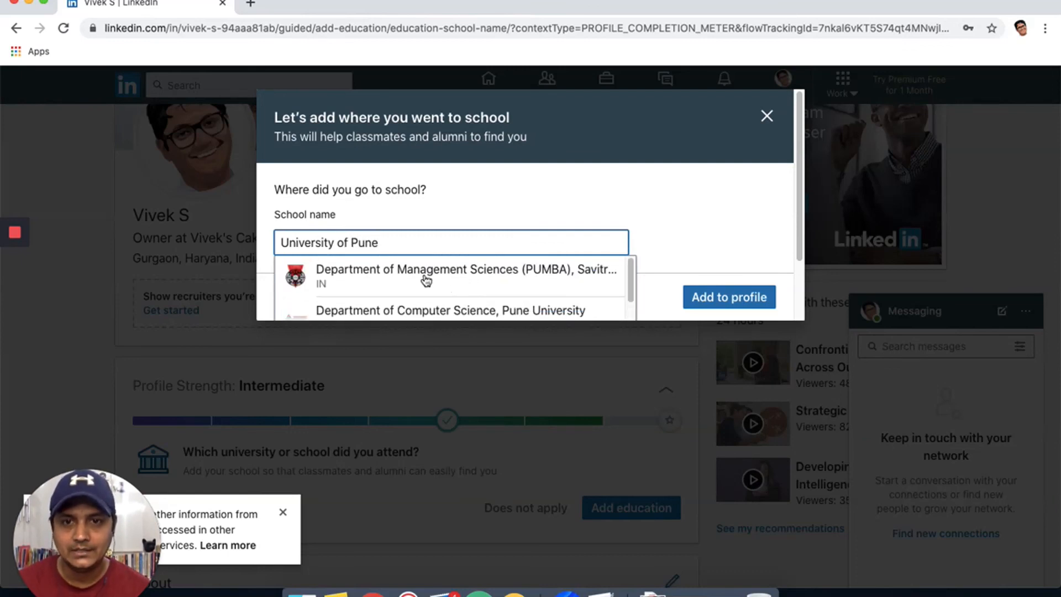
click(425, 275)
click(711, 299)
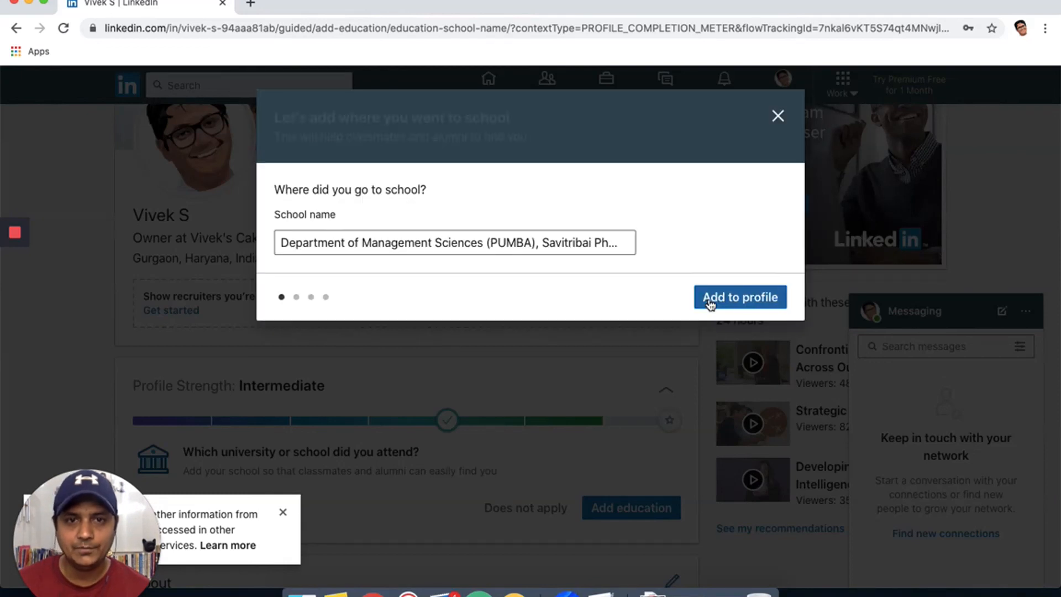
- Set the attendance years for the PUMBA education entry from 2014 to 2016 and save them
click(393, 312)
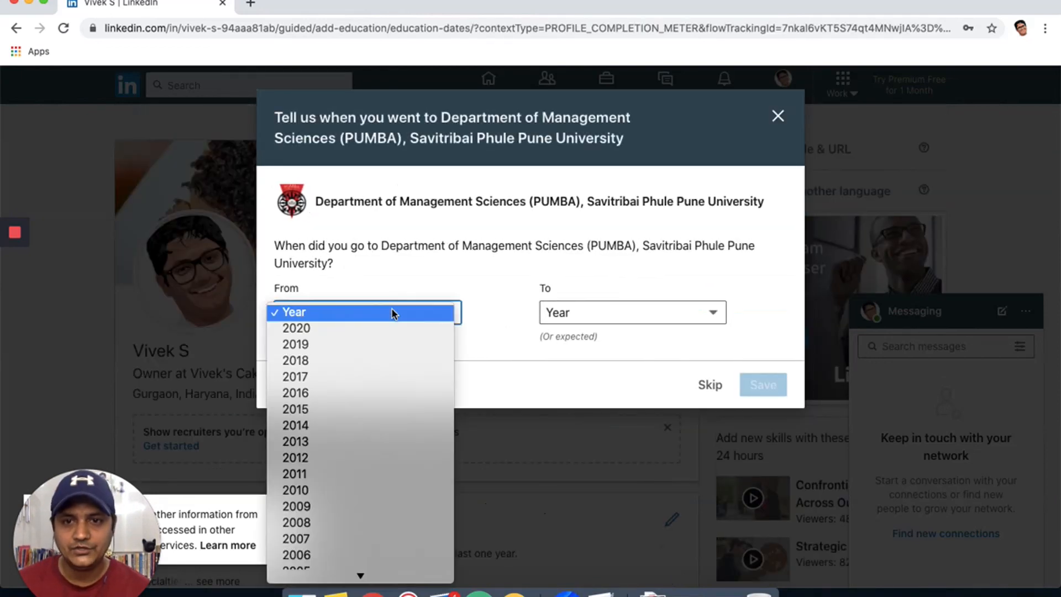
click(367, 425)
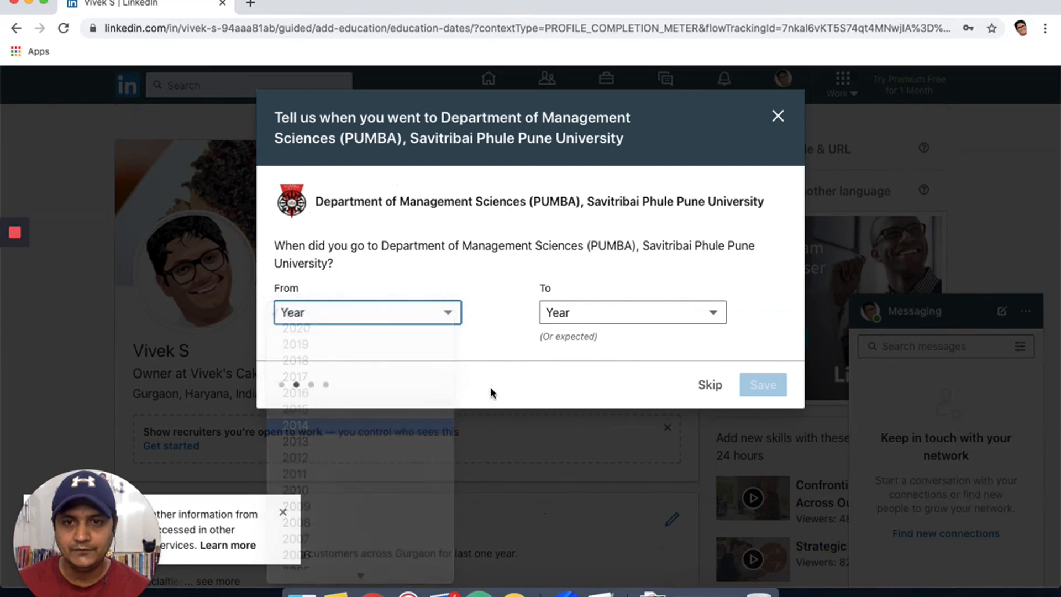
click(599, 320)
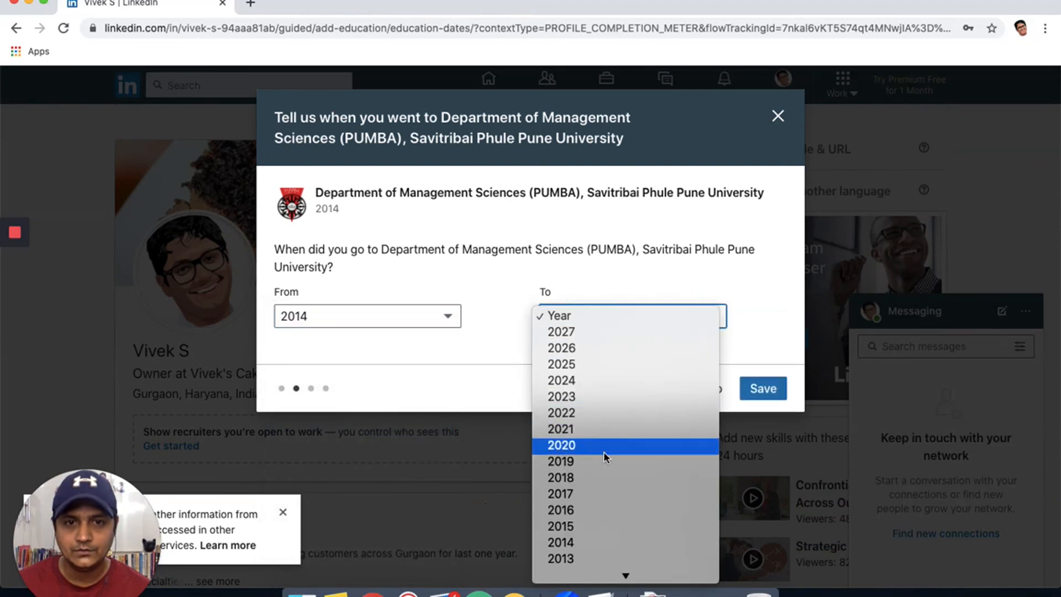
click(595, 509)
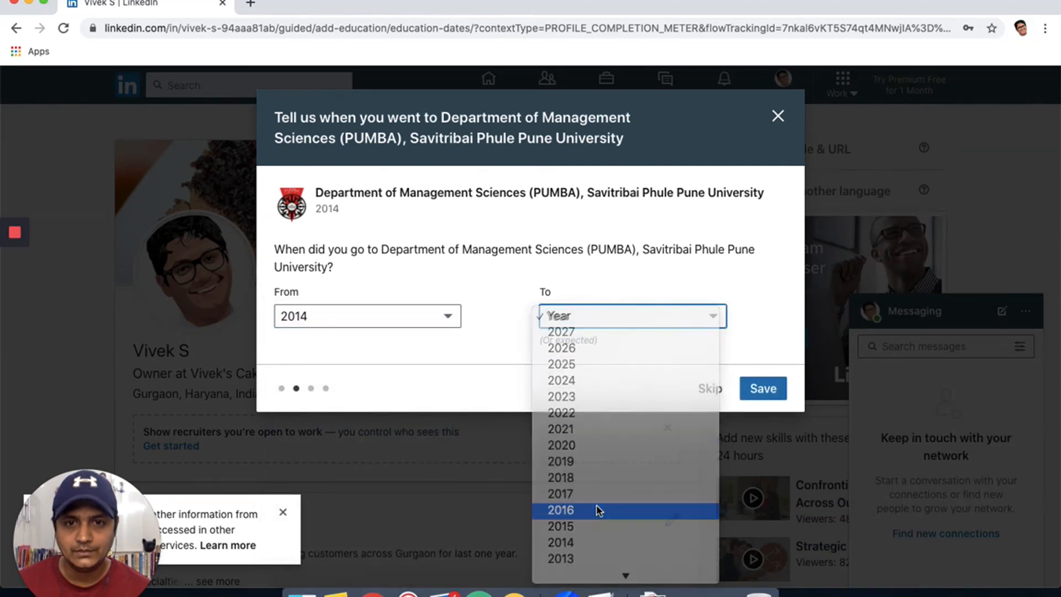
click(763, 388)
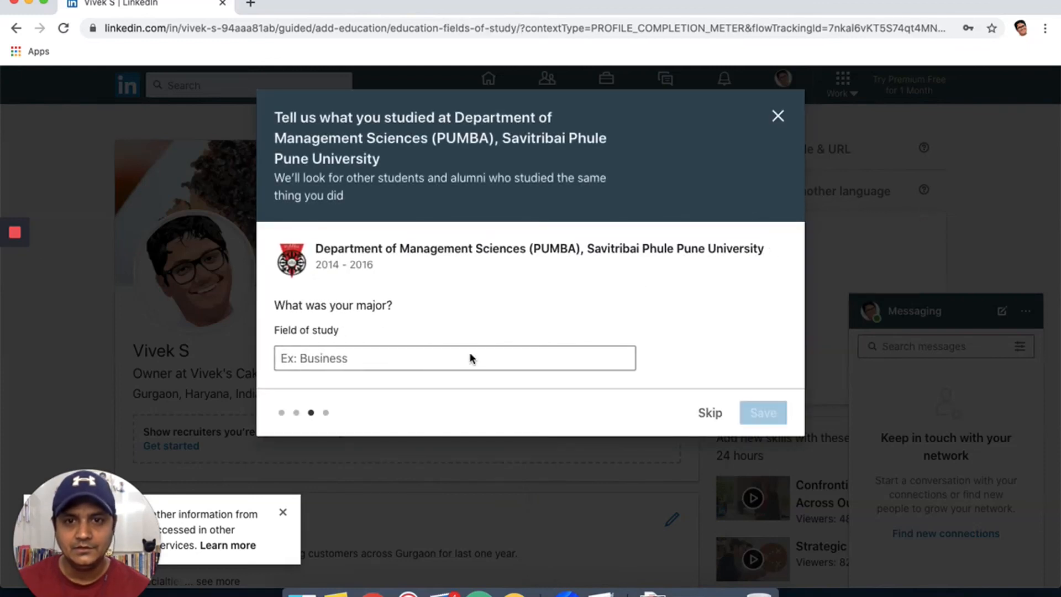
- Add Business Administration and Management, General as the field of study for the education entry
click(420, 358)
text(m)
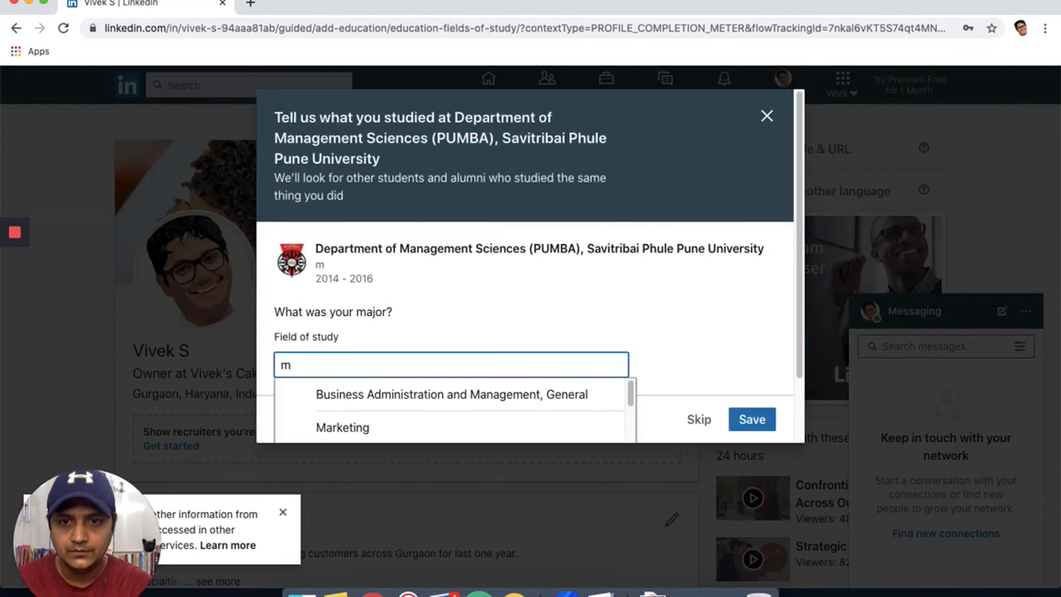
click(462, 387)
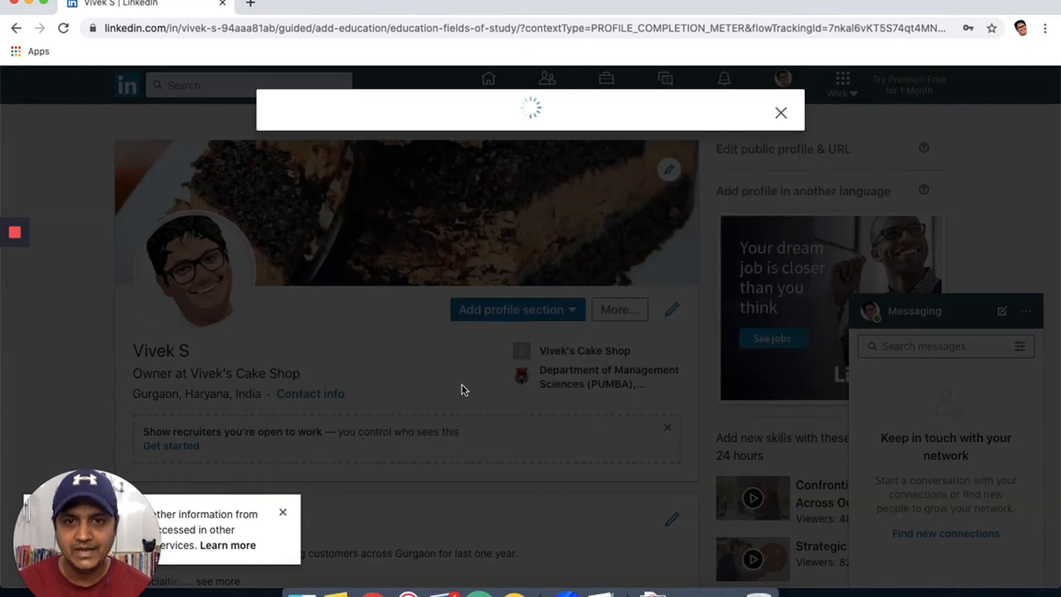
- Add Master's degree as the degree, finish the education entry and dismiss the profile completion notice
click(444, 311)
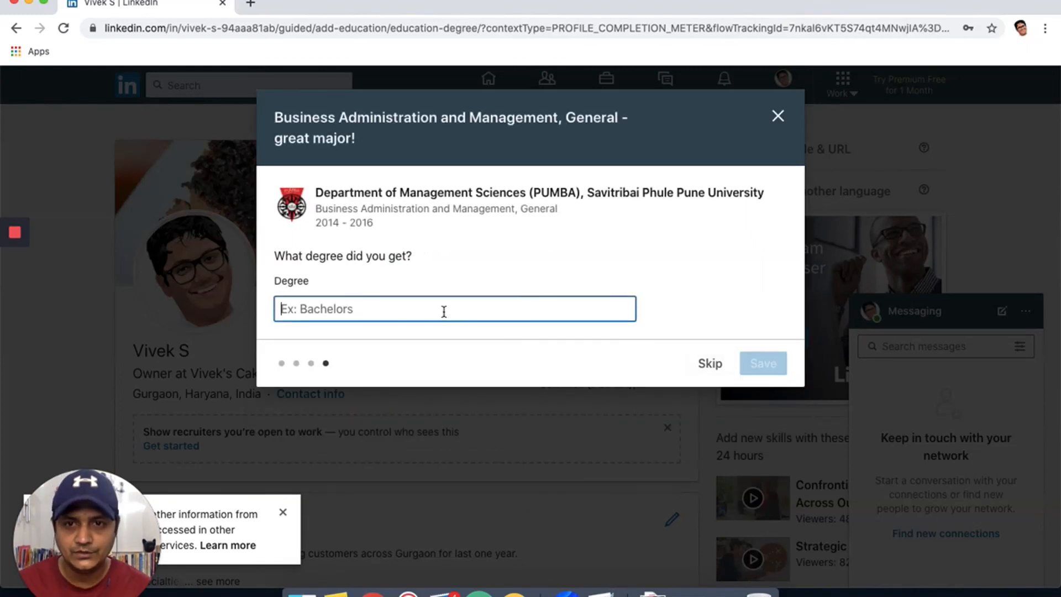
text(Mas)
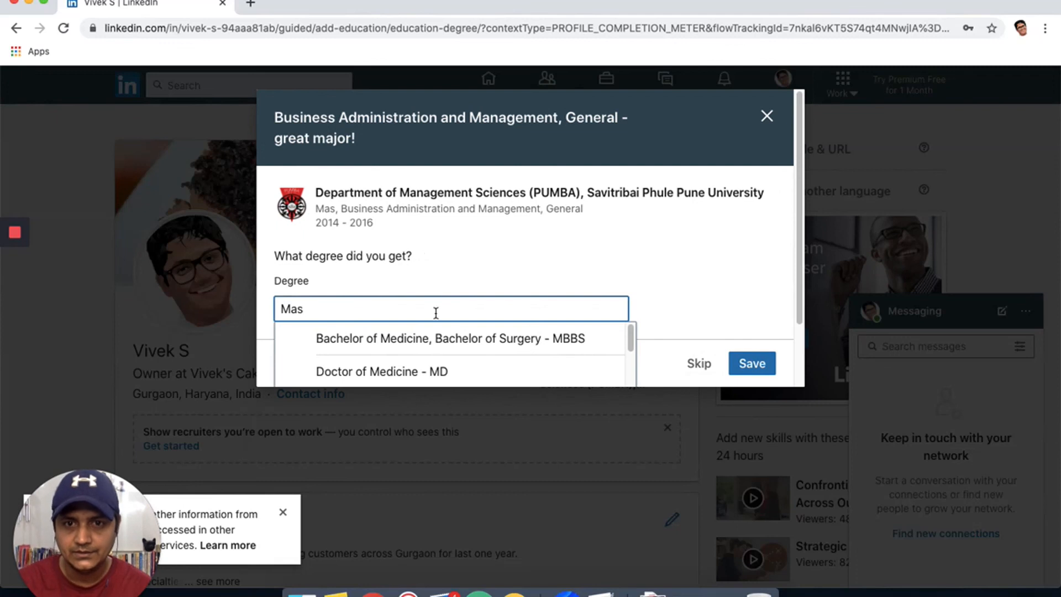
click(412, 343)
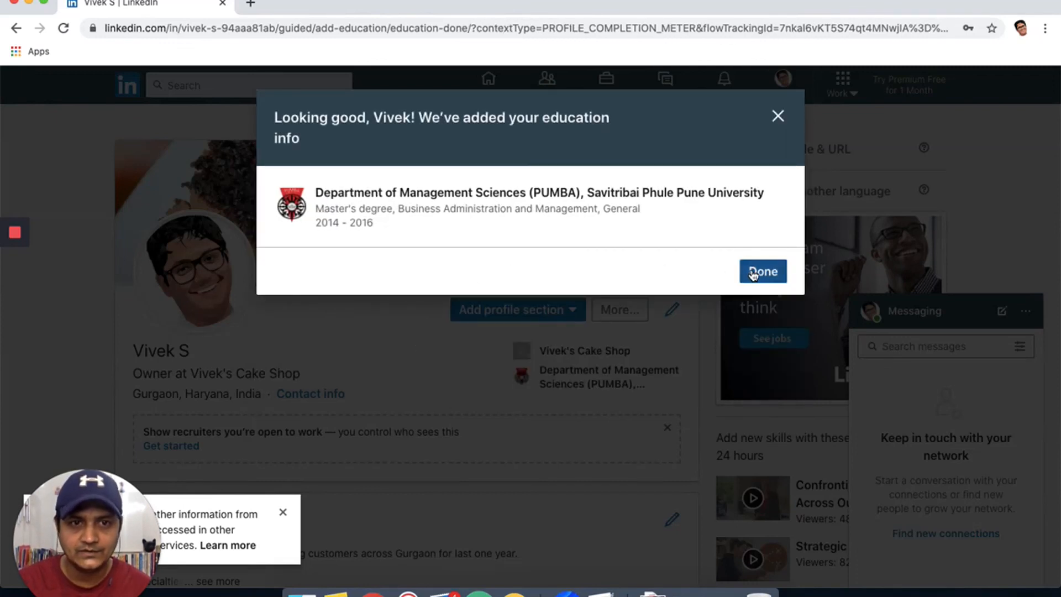
click(762, 271)
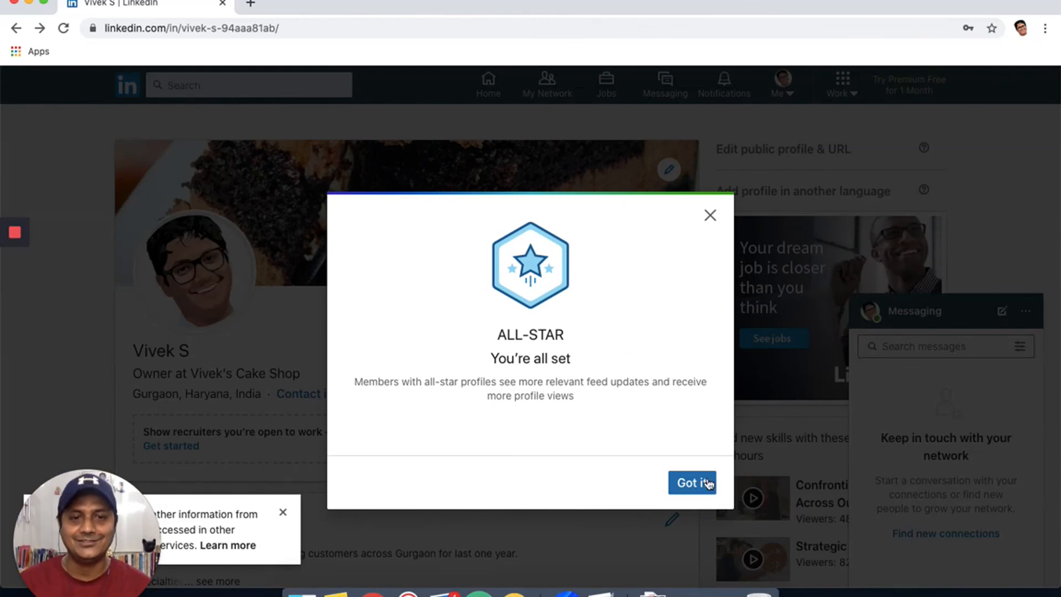
click(691, 482)
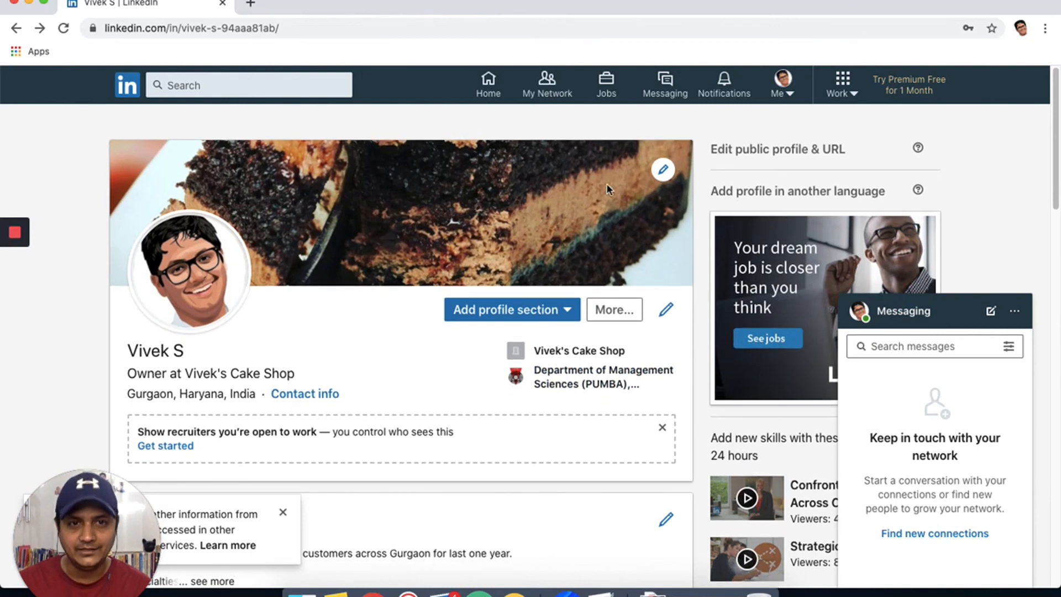
click(624, 311)
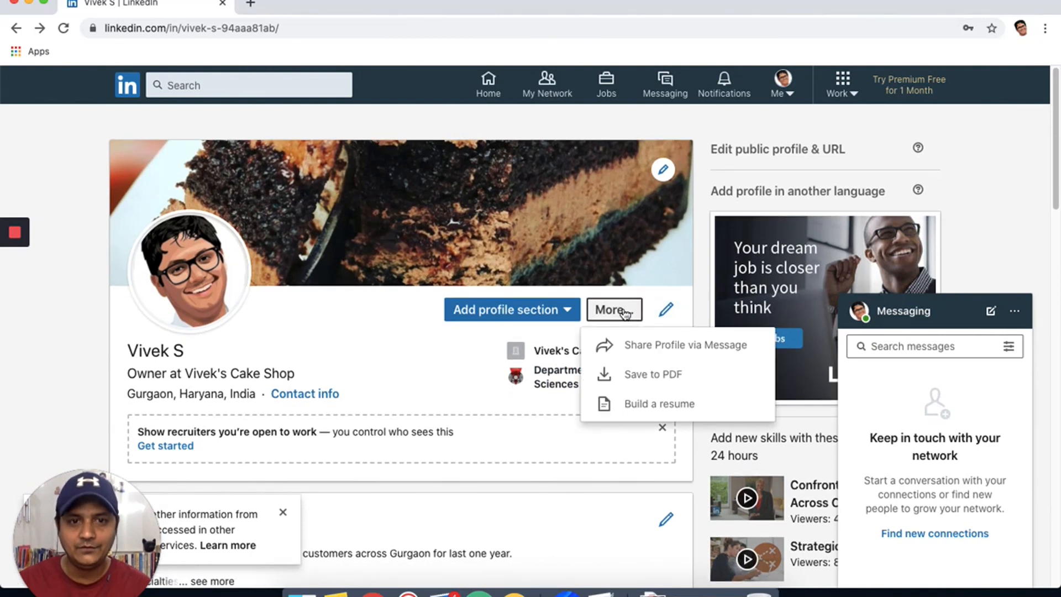
click(540, 309)
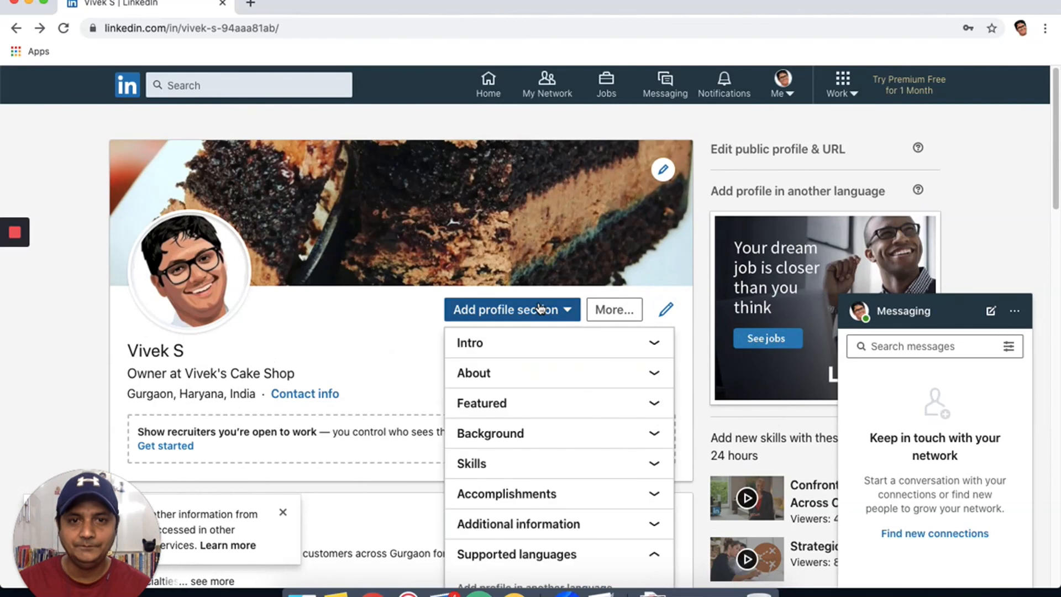
scroll(551, 438, down, 5)
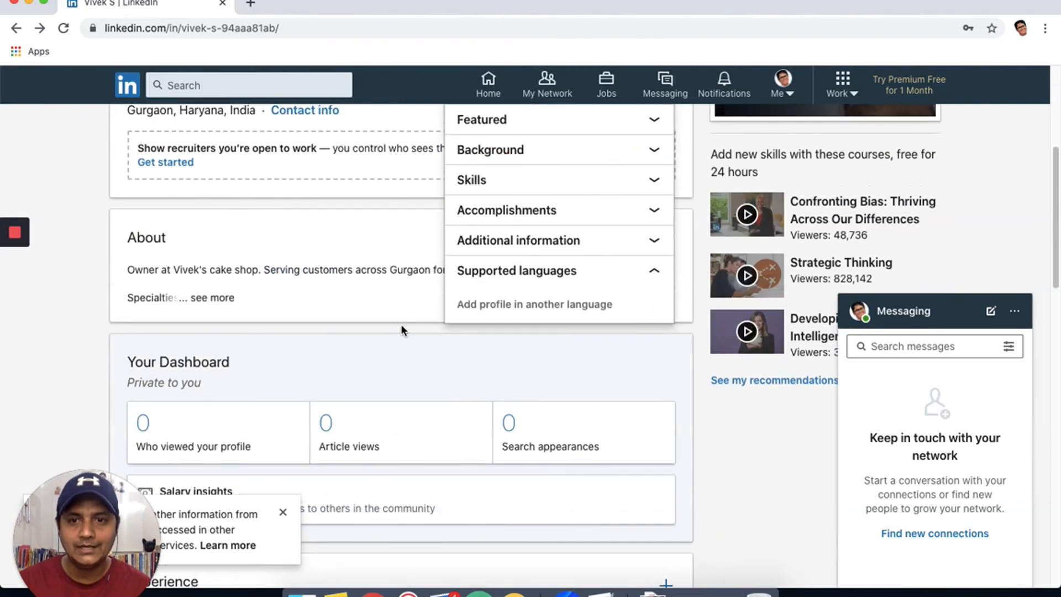
click(402, 330)
scroll(494, 389, up, 5)
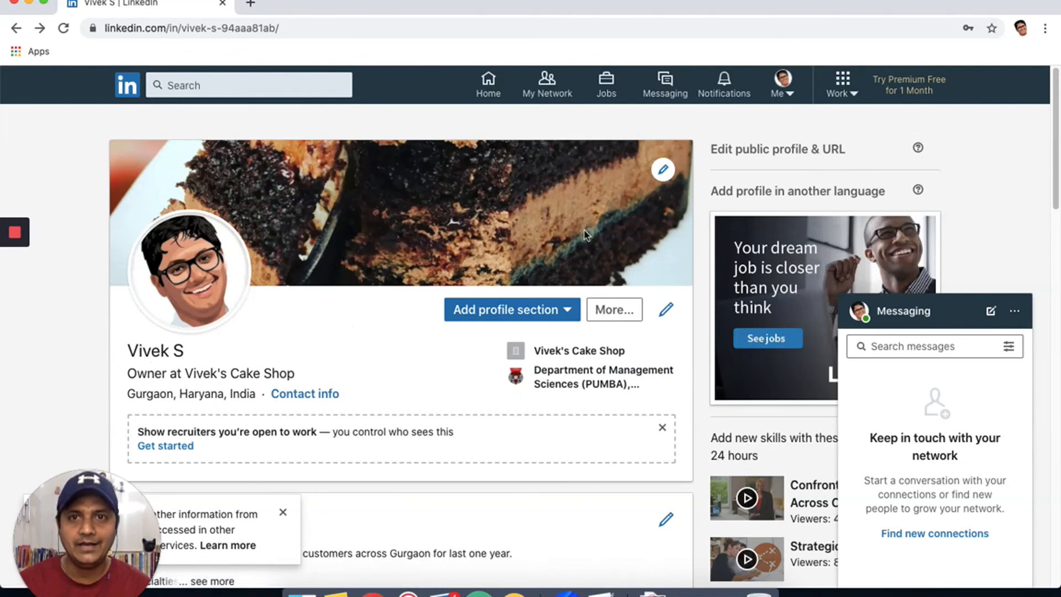
- Open the public profile settings, examine the custom profile URL, and close the settings to return to the profile
click(787, 154)
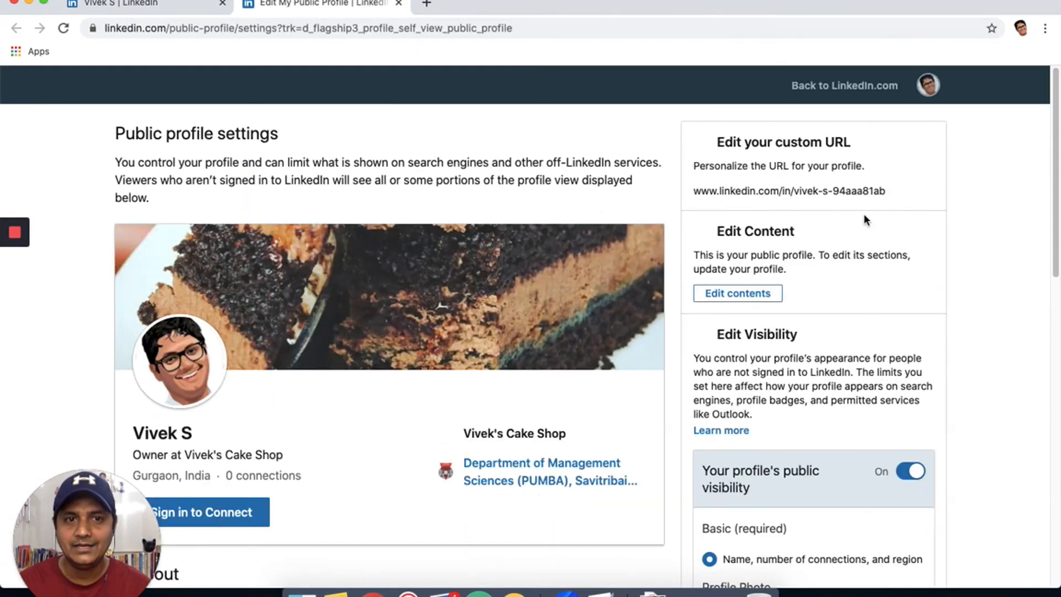
triple_click(780, 193)
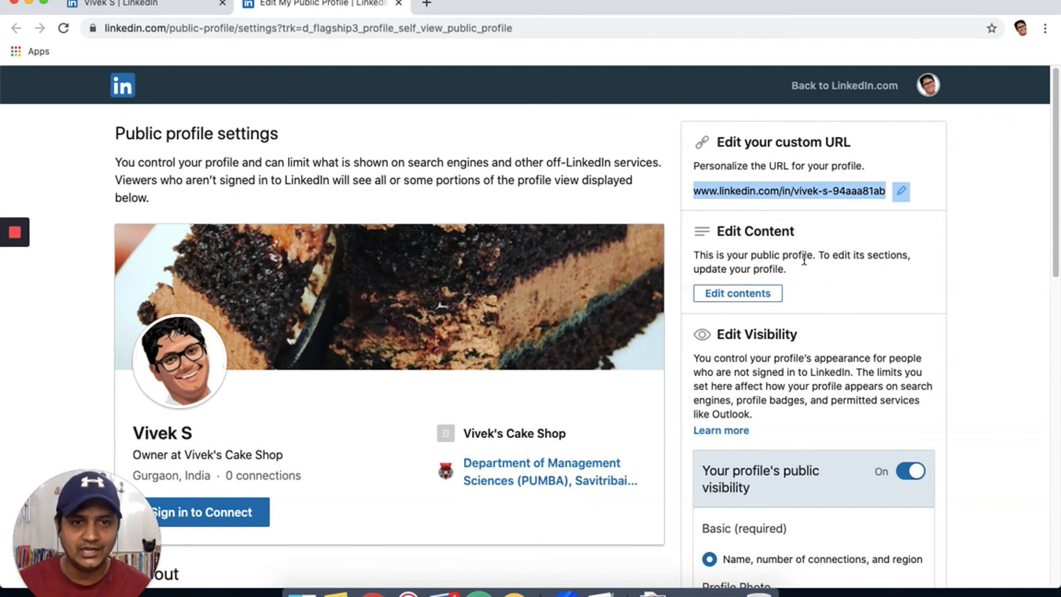
click(399, 4)
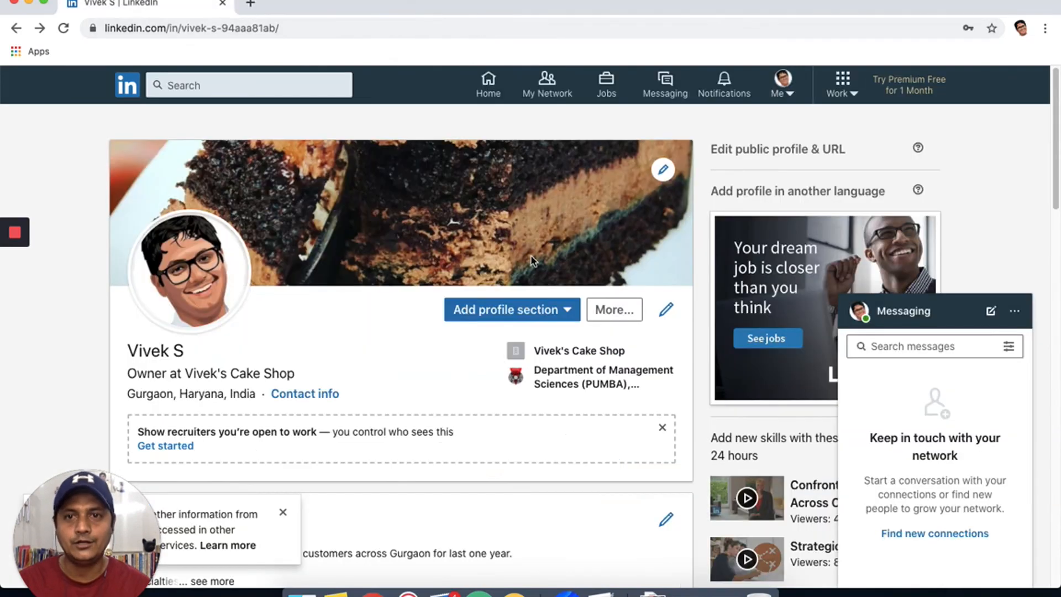